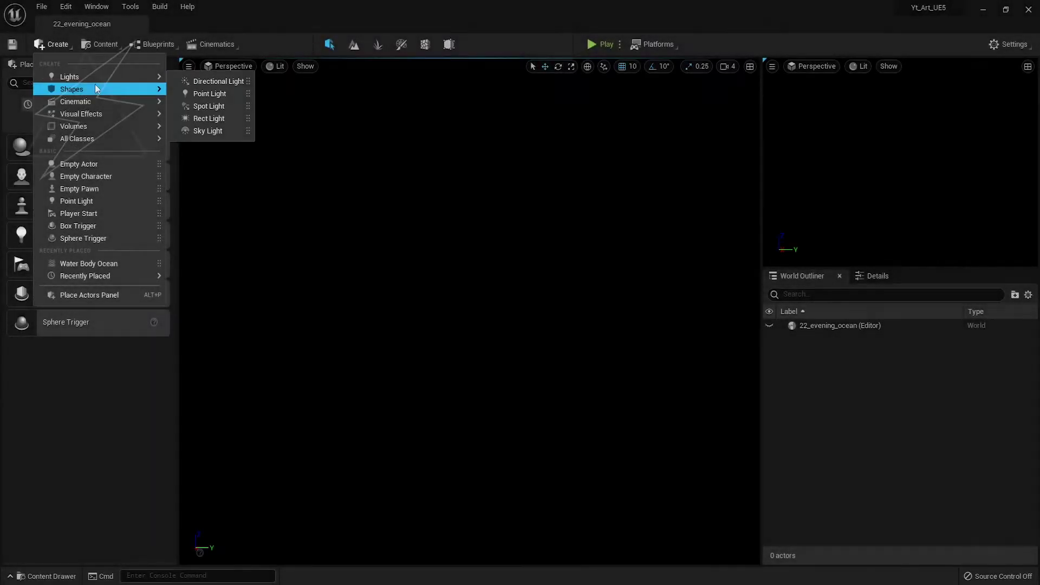
- Add a Directional Light to the empty level and bring up its properties
{"action": "left_click", "coordinate": [204, 81]}
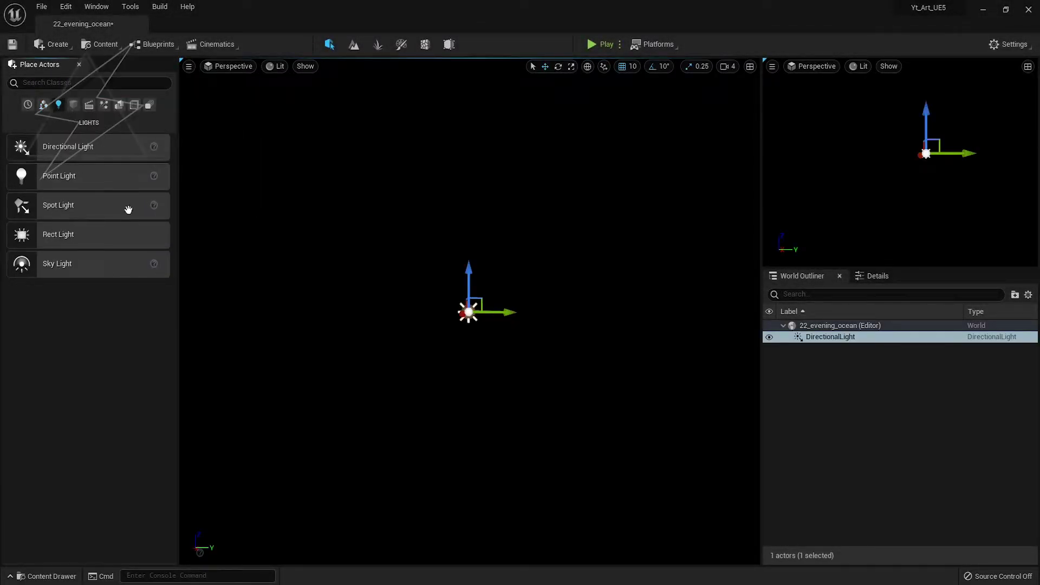
{"action": "left_click", "coordinate": [866, 278]}
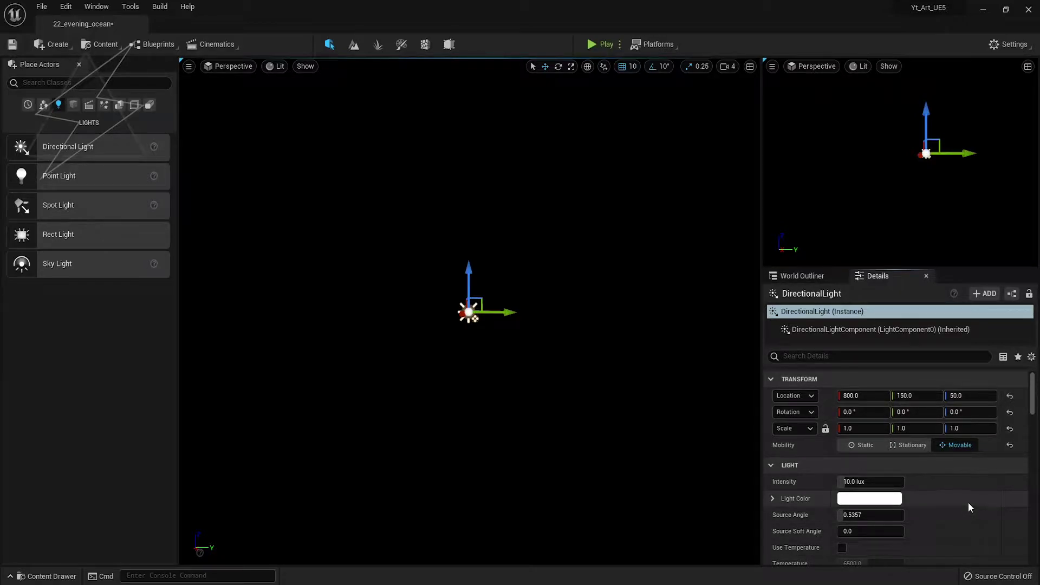
{"action": "scroll", "coordinate": [950, 492], "scroll_direction": "down", "scroll_amount": 1}
{"action": "scroll", "coordinate": [927, 483], "scroll_direction": "up", "scroll_amount": 1}
- Filter the properties for 'atmo', clear the filter, and show the Visual Effects actors
{"action": "type", "text": "atmo"}
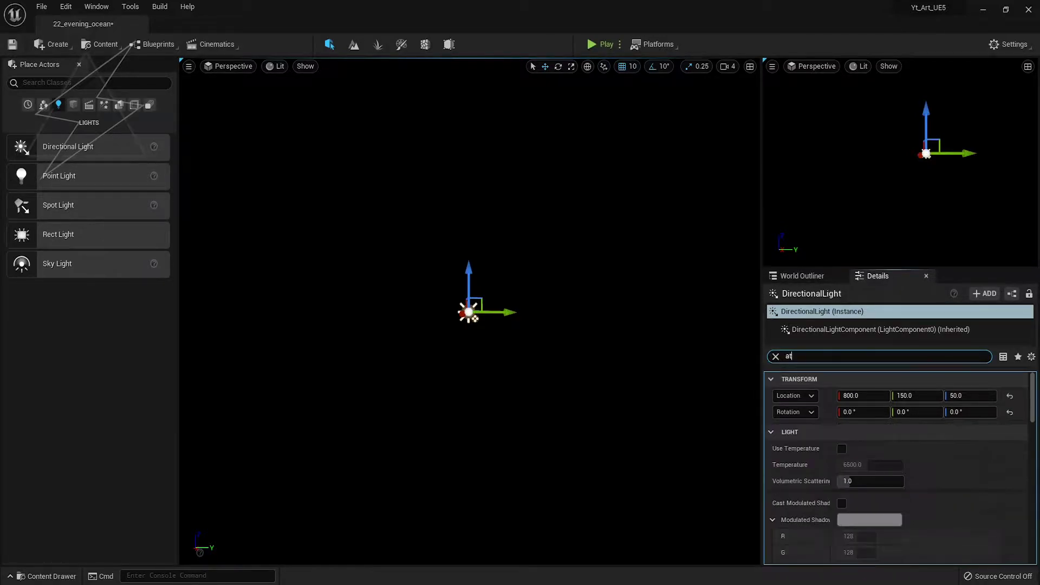
{"action": "left_click", "coordinate": [775, 356]}
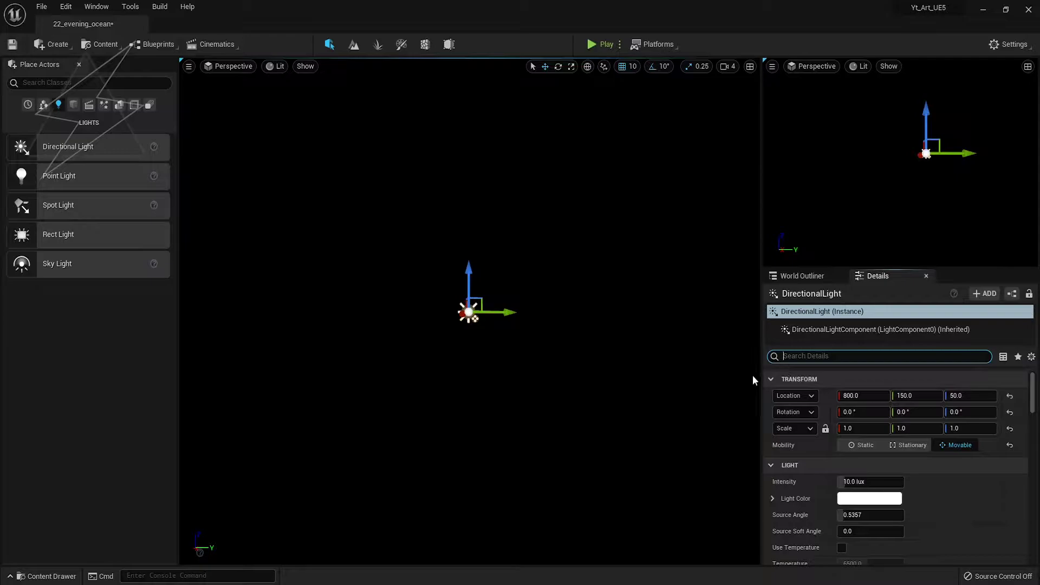
{"action": "left_click", "coordinate": [104, 104]}
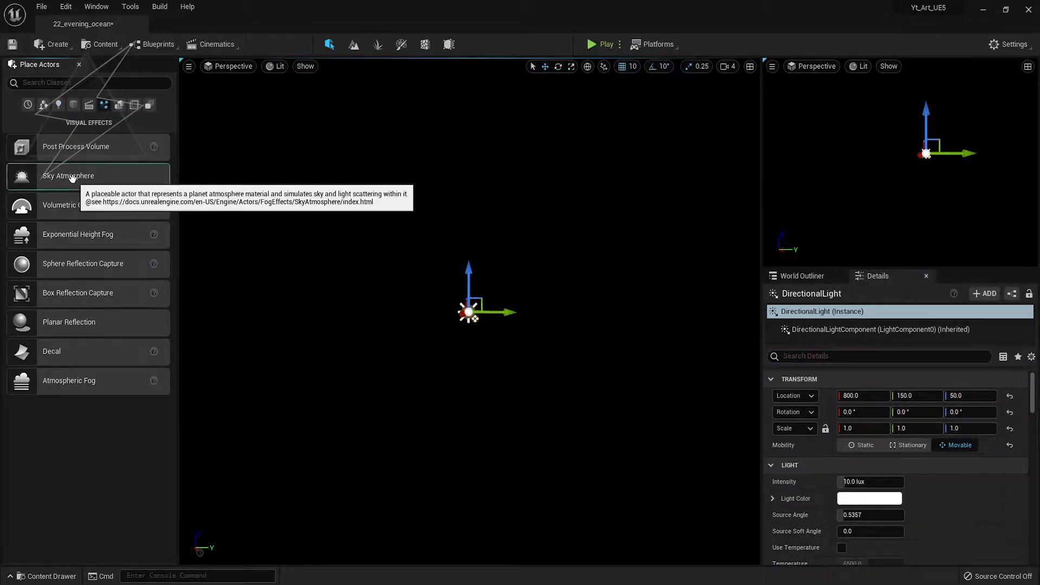
- Place a Sky Atmosphere, rotate the sun upward for a blue sky, and drop in Exponential Height Fog
{"action": "left_click_drag", "start_coordinate": [60, 176], "coordinate": [440, 321]}
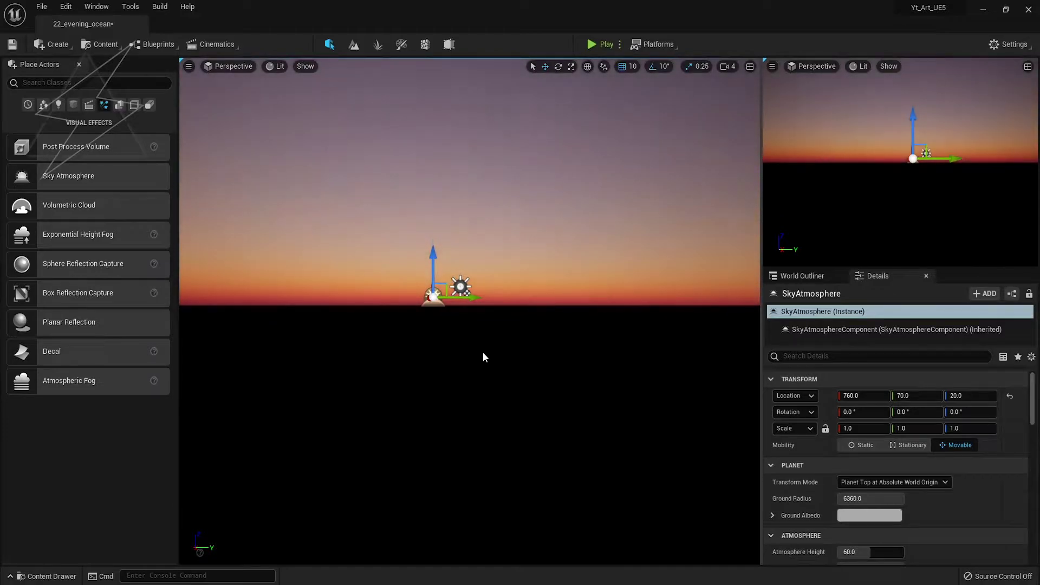
{"action": "mouse_move", "coordinate": [483, 352]}
{"action": "left_mouse_down", "text": "ctrl"}
{"action": "mouse_move", "coordinate": [468, 339]}
{"action": "mouse_move", "coordinate": [459, 414]}
{"action": "left_mouse_up", "text": "ctrl"}
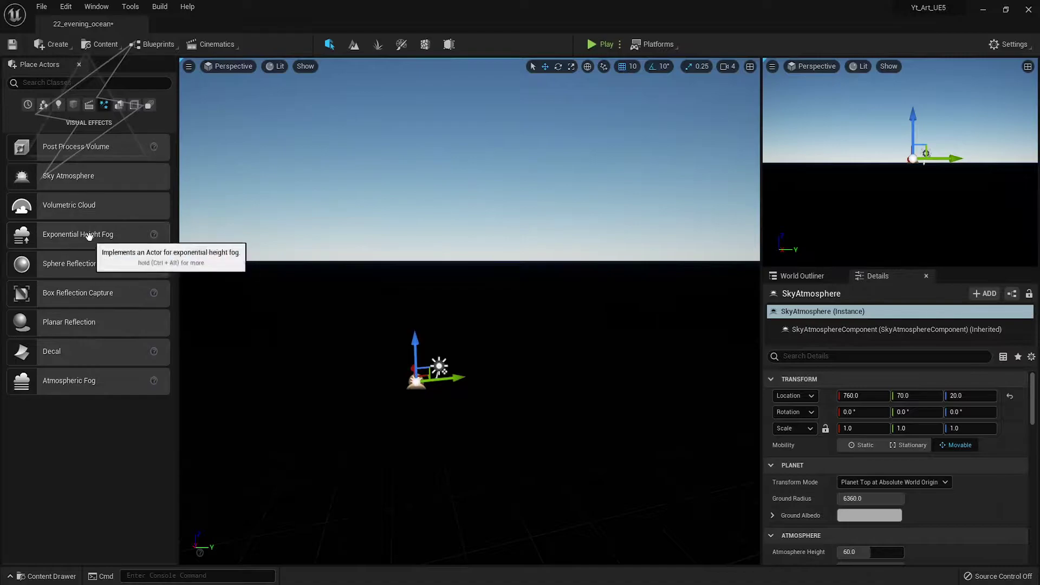
{"action": "left_click_drag", "start_coordinate": [89, 235], "coordinate": [460, 369]}
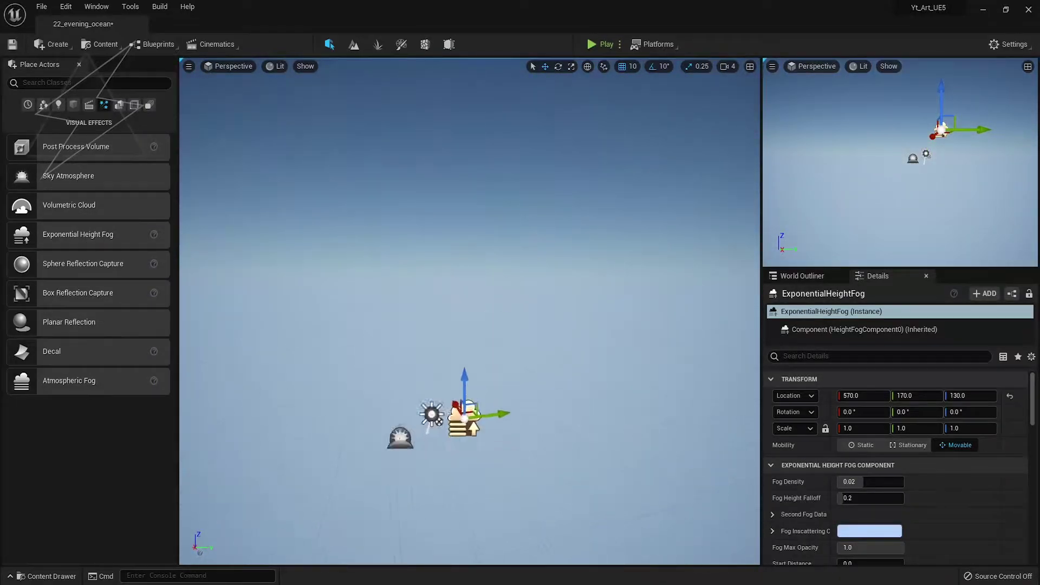
- Lower the fog density to 0.0072 and set Fog Inscattering Color to black
{"action": "left_click_drag", "start_coordinate": [871, 485], "coordinate": [853, 485]}
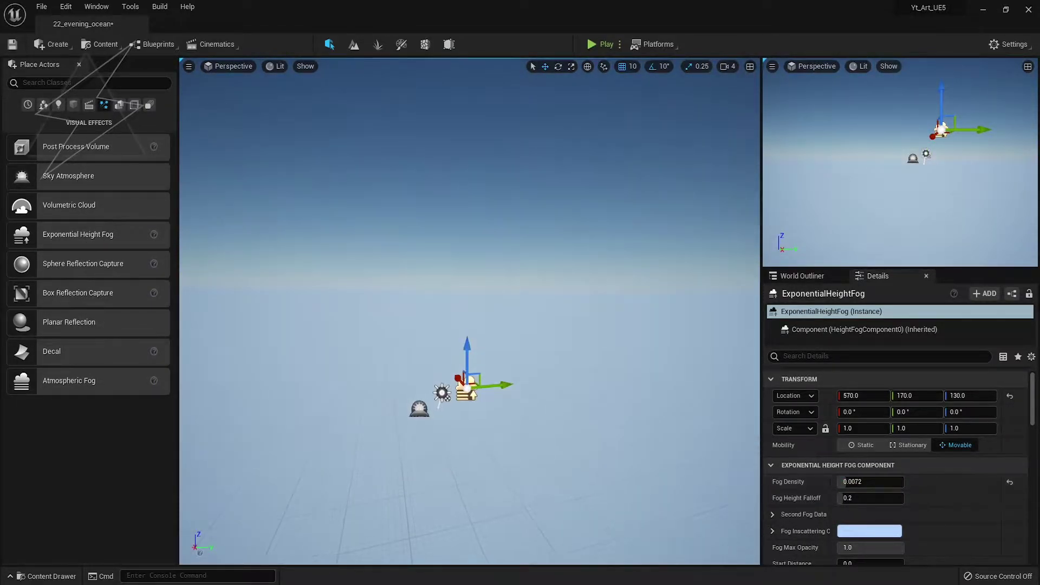
{"action": "right_click_drag", "start_coordinate": [548, 406], "coordinate": [548, 406]}
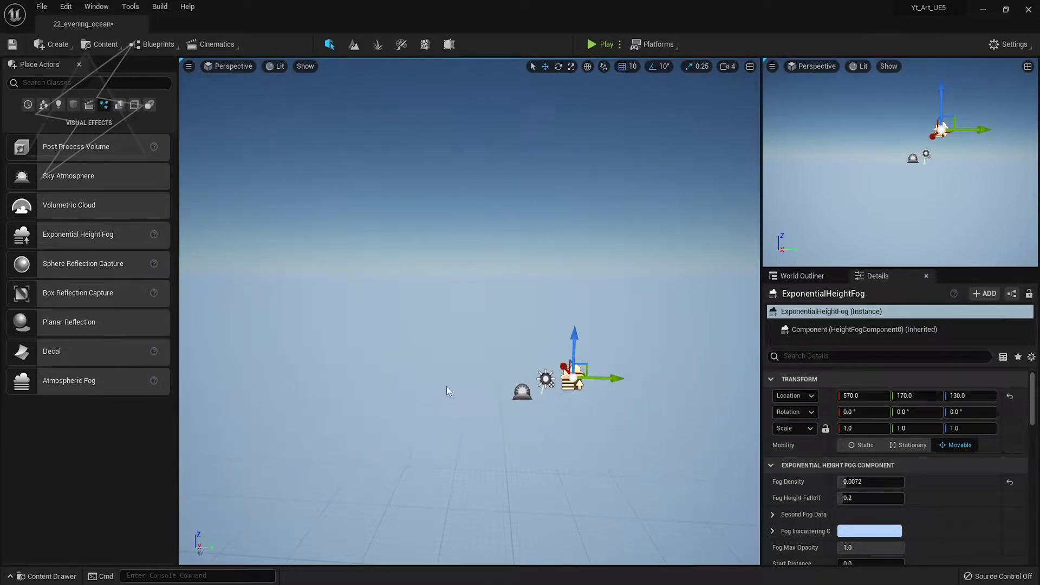
{"action": "scroll", "coordinate": [842, 319], "scroll_direction": "down", "scroll_amount": 3}
{"action": "left_click", "coordinate": [869, 439]}
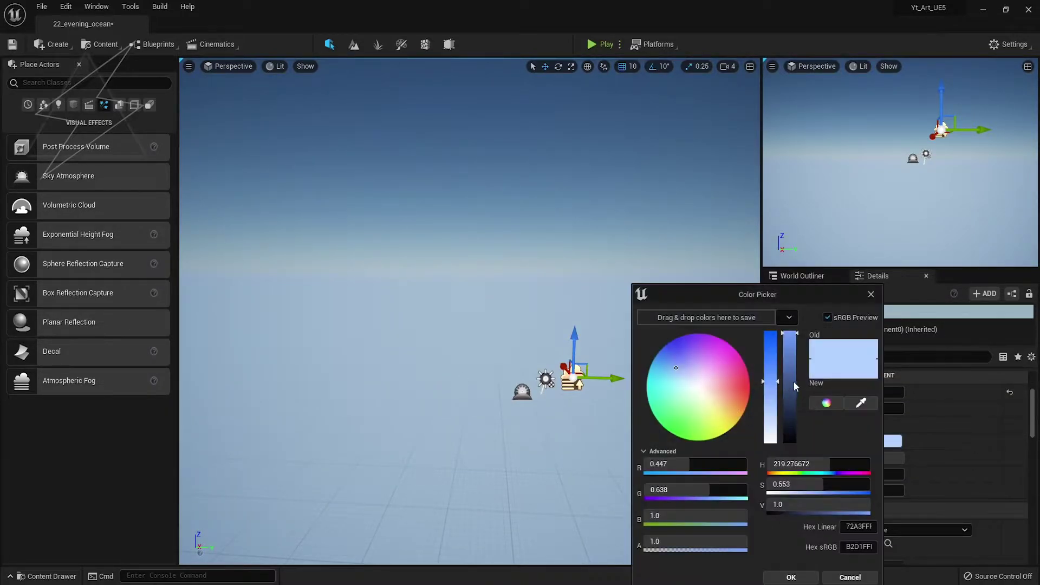
{"action": "left_click_drag", "start_coordinate": [791, 382], "coordinate": [792, 449]}
{"action": "left_click", "coordinate": [793, 577]}
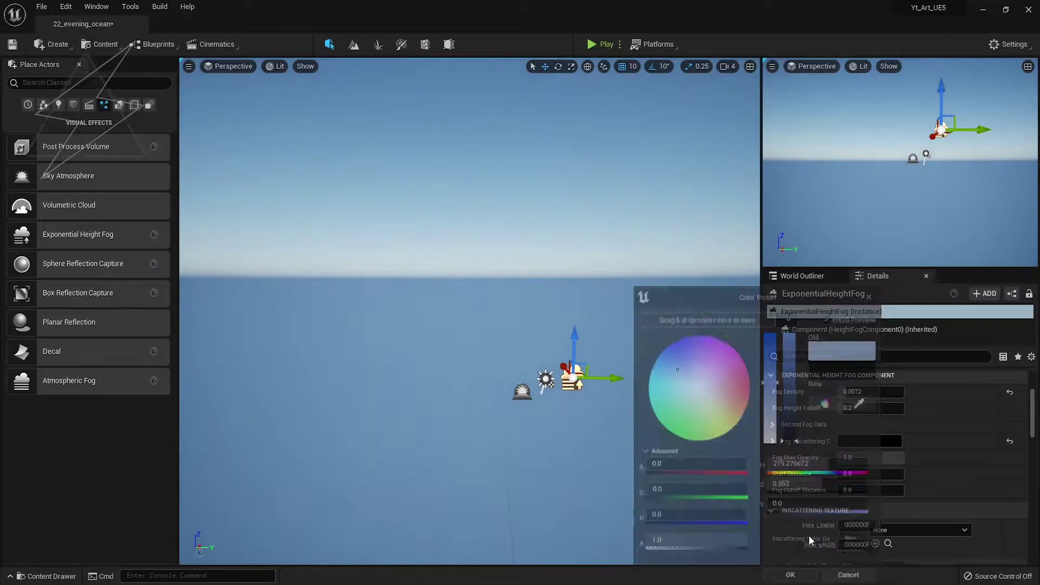
- Set the fog's Directional Inscattering Color to black as well
{"action": "scroll", "coordinate": [918, 433], "scroll_direction": "down", "scroll_amount": 2}
{"action": "scroll", "coordinate": [918, 432], "scroll_direction": "down", "scroll_amount": 2}
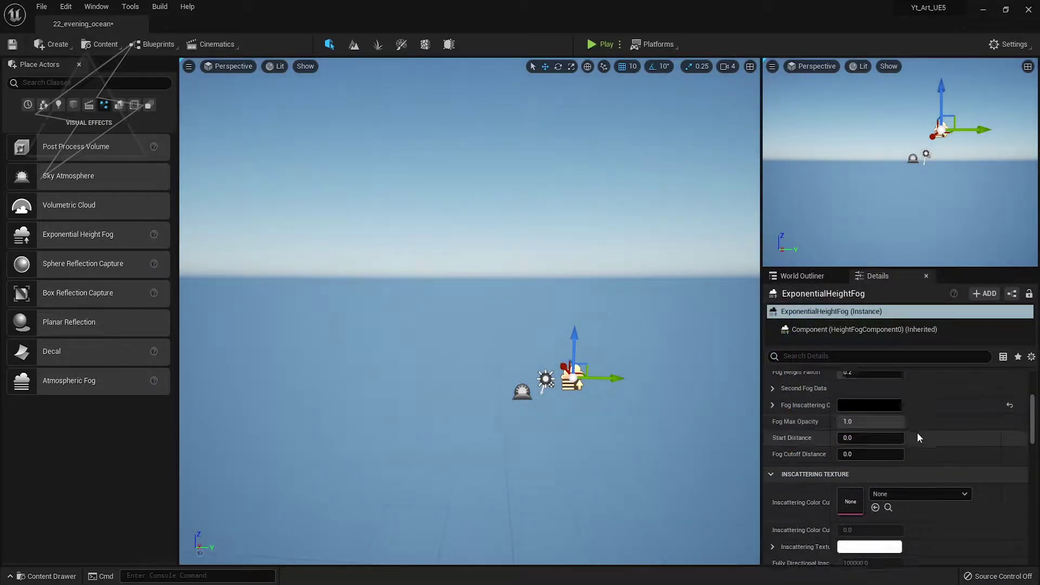
{"action": "scroll", "coordinate": [915, 439], "scroll_direction": "down", "scroll_amount": 2}
{"action": "scroll", "coordinate": [909, 467], "scroll_direction": "down", "scroll_amount": 2}
{"action": "left_click", "coordinate": [866, 469]}
{"action": "left_click_drag", "start_coordinate": [761, 346], "coordinate": [761, 441]}
{"action": "left_click", "coordinate": [785, 575]}
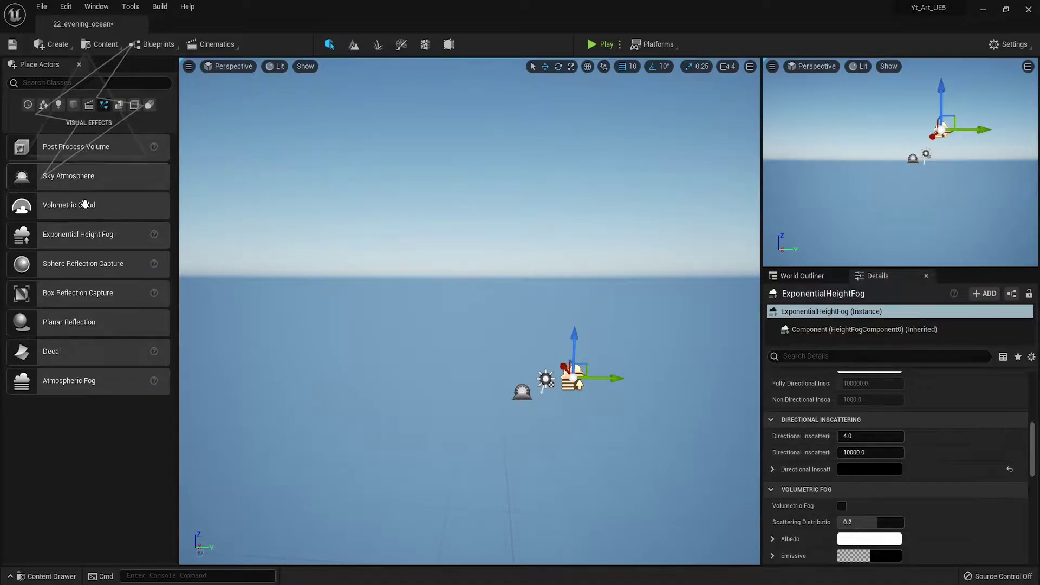
{"action": "left_click", "coordinate": [59, 106]}
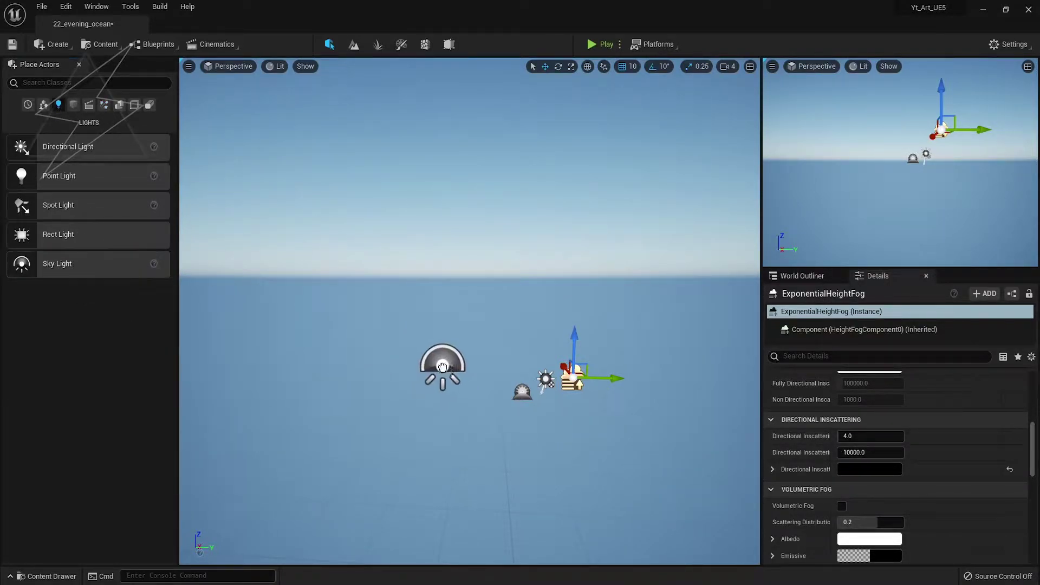
- Place a Sky Light at 580, -100, 90 and set its Mobility to Movable
{"action": "left_click_drag", "start_coordinate": [443, 367], "coordinate": [463, 385]}
{"action": "scroll", "coordinate": [879, 438], "scroll_direction": "up", "scroll_amount": 3}
{"action": "scroll", "coordinate": [879, 438], "scroll_direction": "up", "scroll_amount": 2}
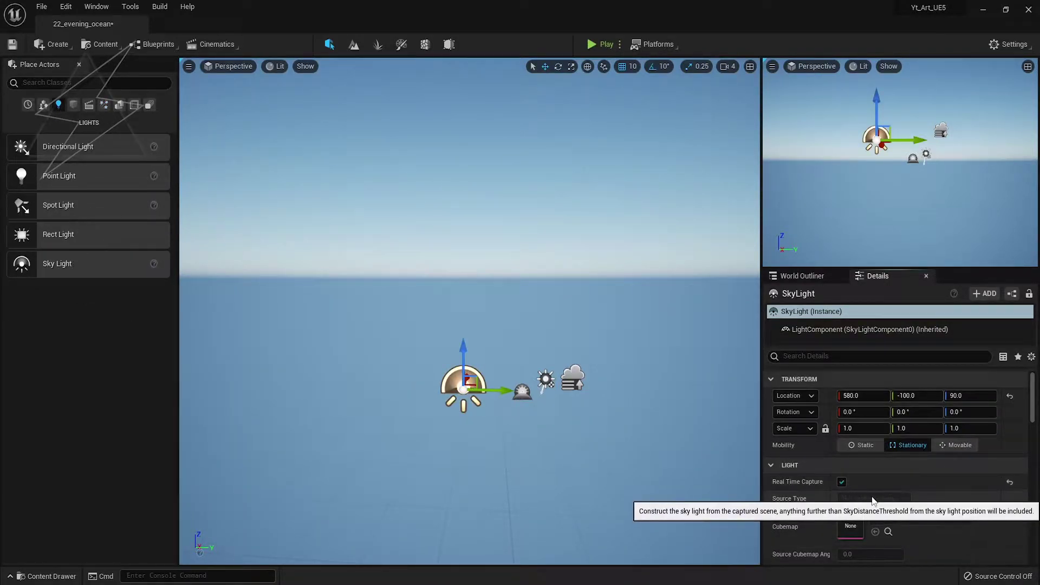
{"action": "left_click", "coordinate": [949, 445]}
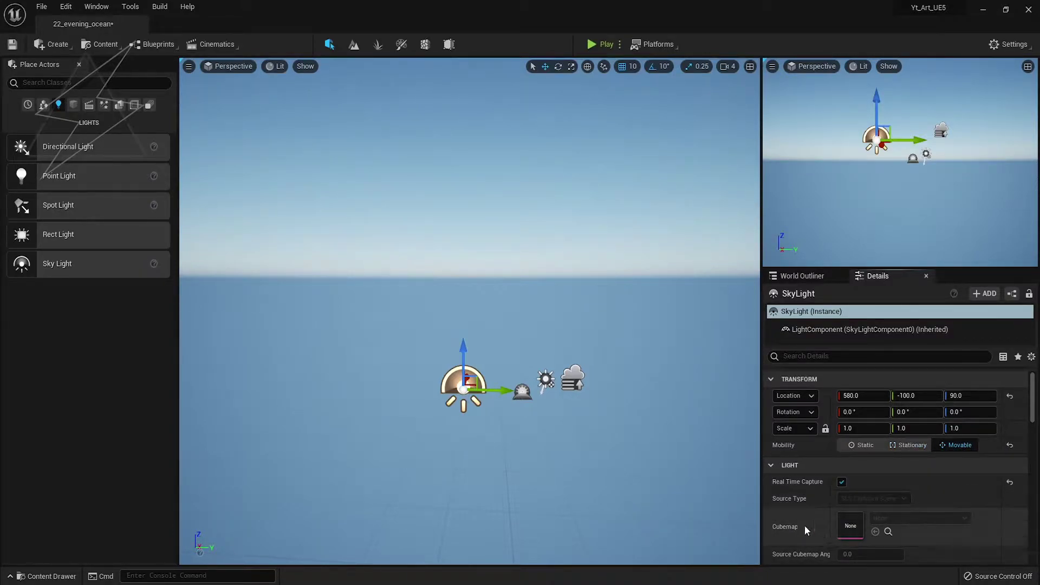
{"action": "right_click_drag", "start_coordinate": [516, 511], "coordinate": [536, 520]}
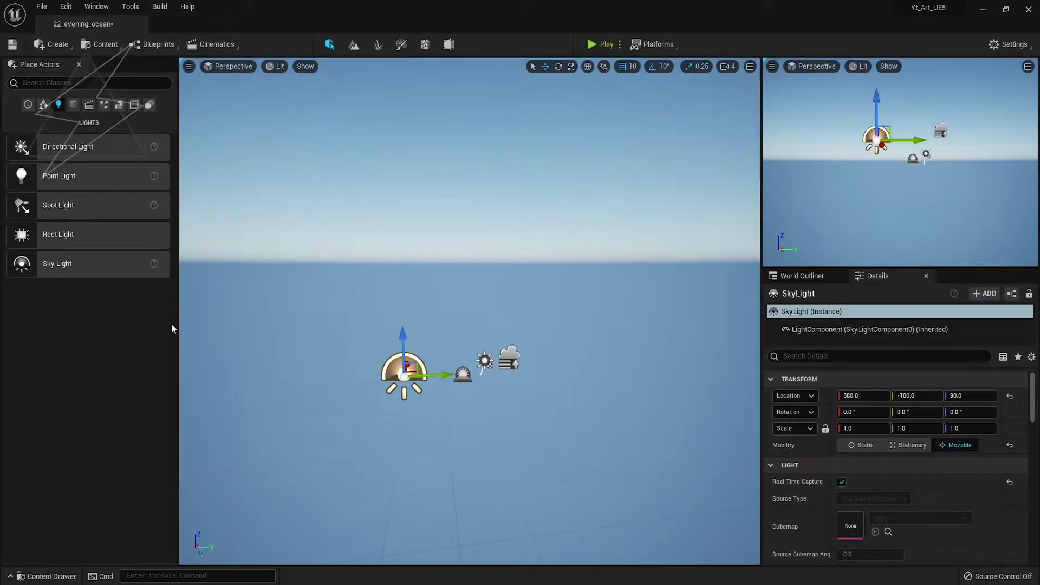
{"action": "left_click", "coordinate": [23, 106]}
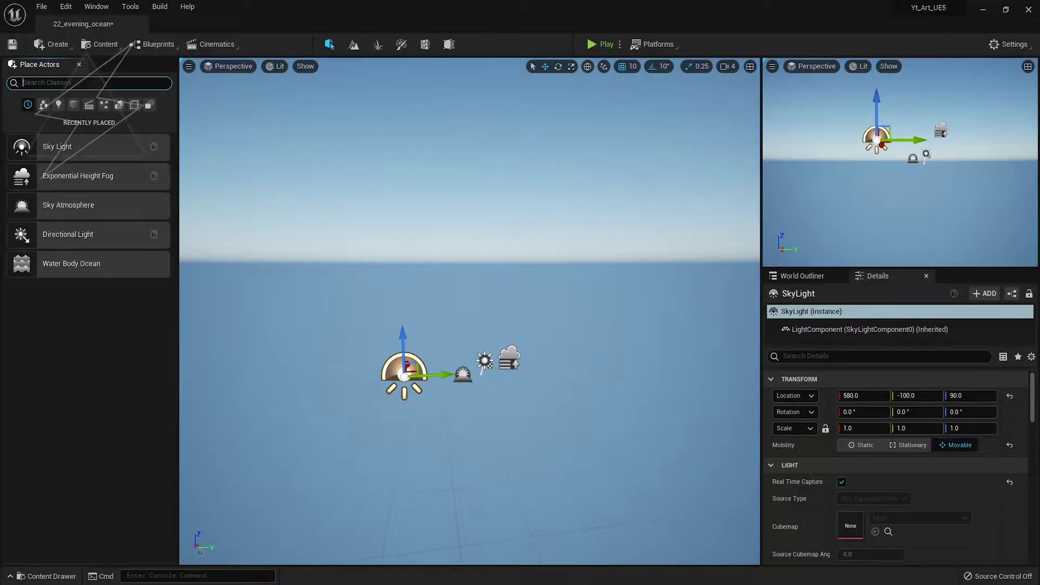
- Search 'oce' then 'wat' and place a Water Body Ocean in the level
{"action": "type", "text": "oce"}
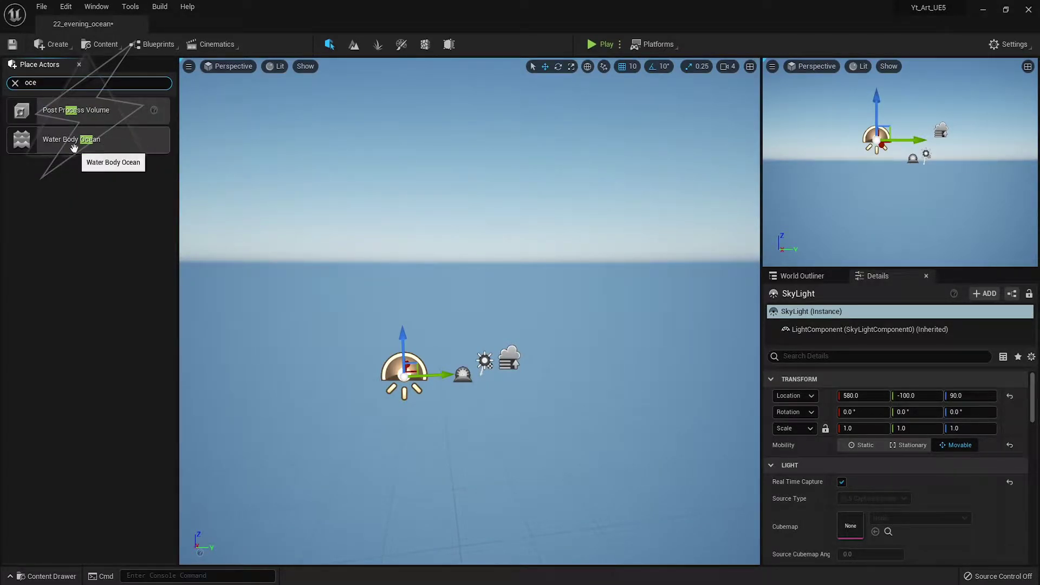
{"action": "left_click_drag", "start_coordinate": [71, 139], "coordinate": [489, 362]}
{"action": "right_click_drag", "start_coordinate": [489, 362], "coordinate": [519, 324]}
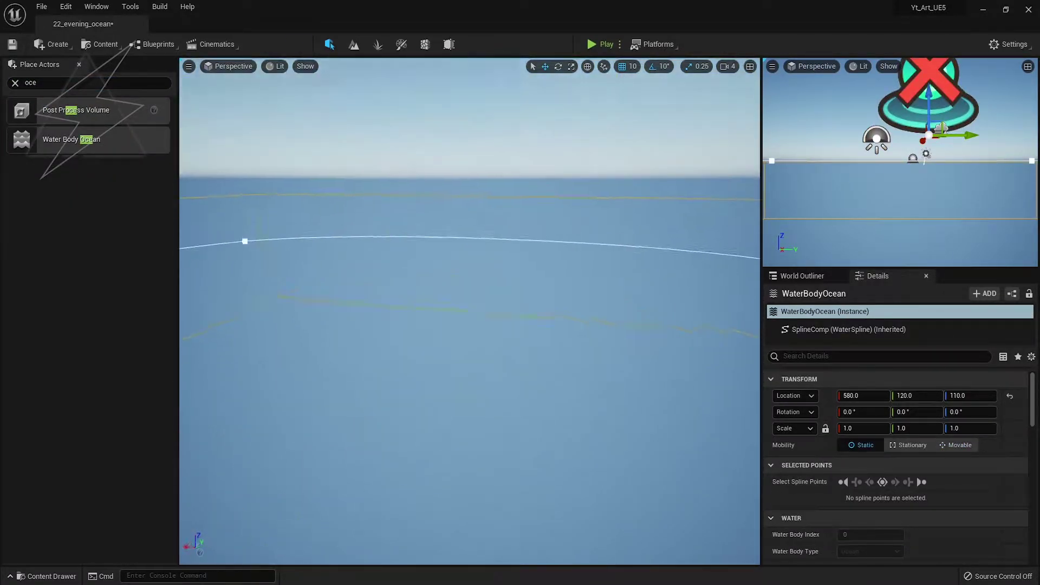
{"action": "right_click_drag", "start_coordinate": [516, 370], "coordinate": [516, 370]}
{"action": "left_click", "coordinate": [515, 370]}
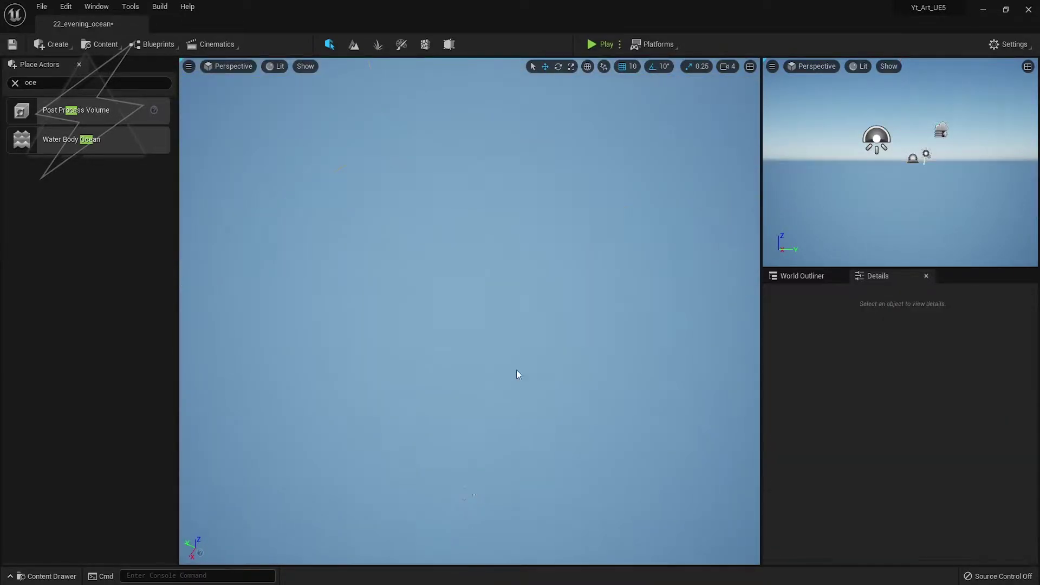
{"action": "type", "text": "wat"}
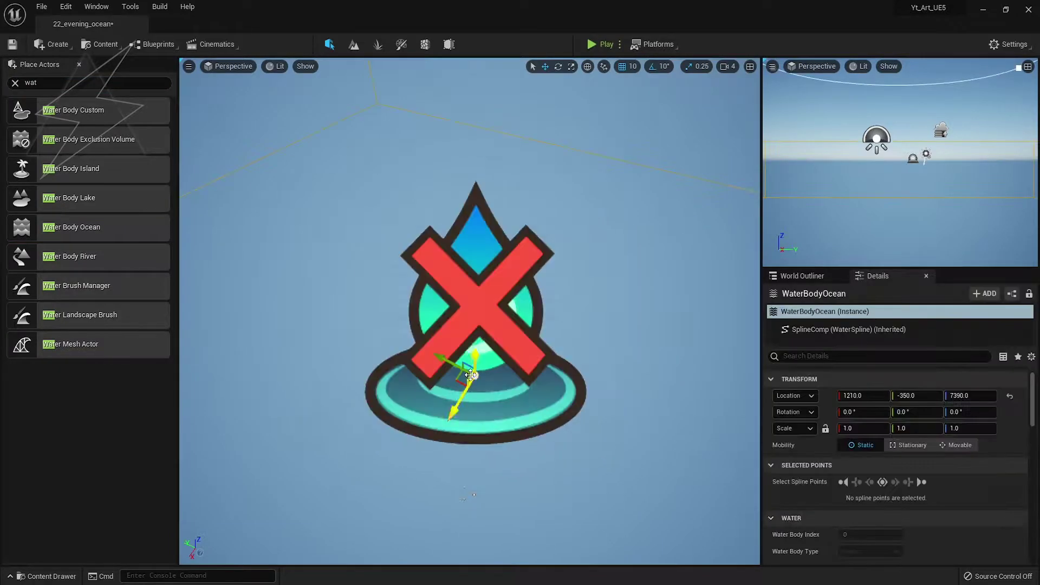
{"action": "left_click_drag", "start_coordinate": [85, 232], "coordinate": [469, 364]}
{"action": "right_click_drag", "start_coordinate": [469, 366], "coordinate": [470, 366]}
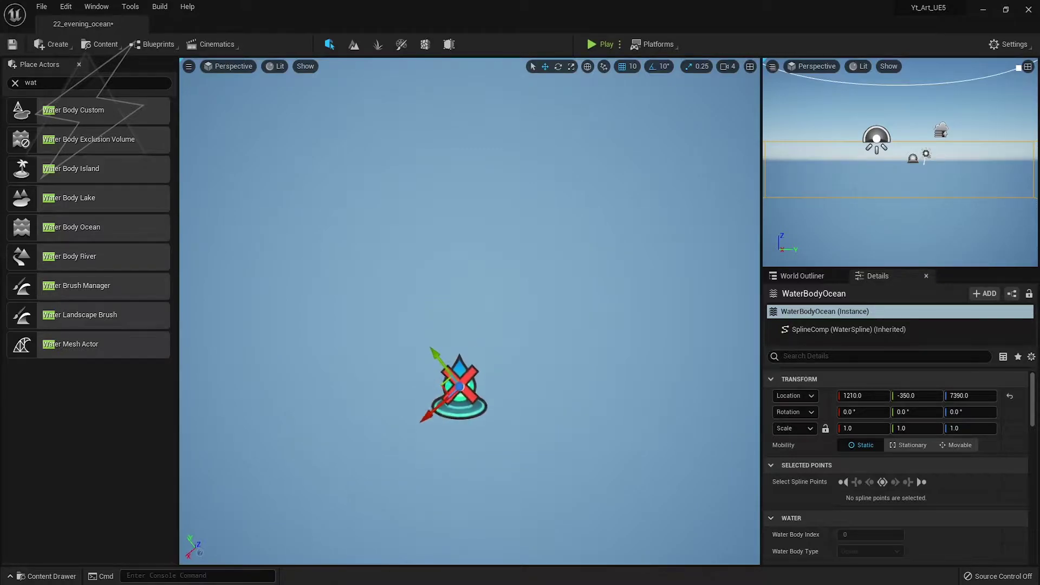
{"action": "right_click_drag", "start_coordinate": [470, 366], "coordinate": [469, 325]}
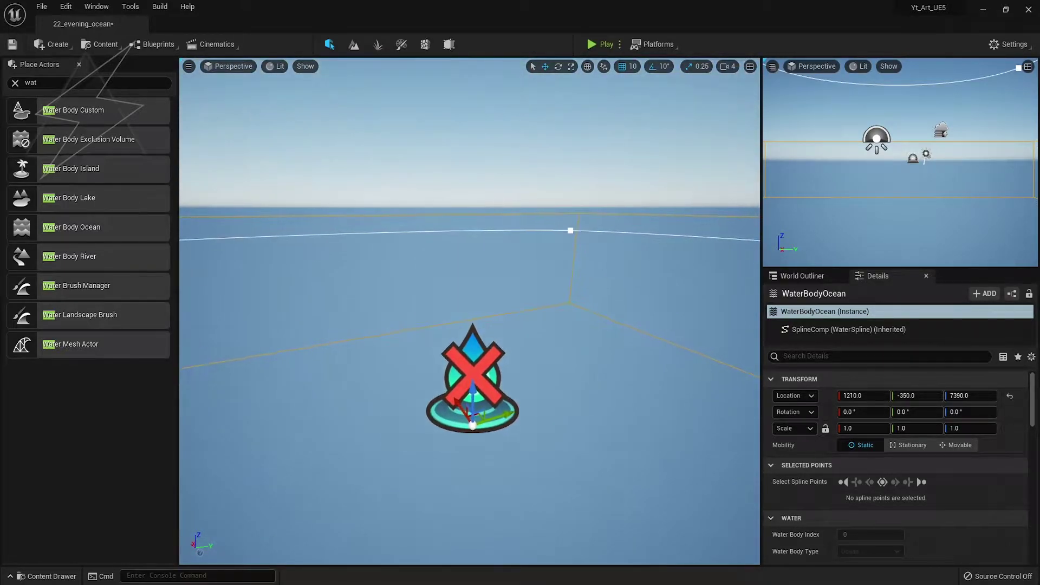
{"action": "left_click", "coordinate": [563, 231]}
{"action": "right_click_drag", "start_coordinate": [477, 271], "coordinate": [490, 260]}
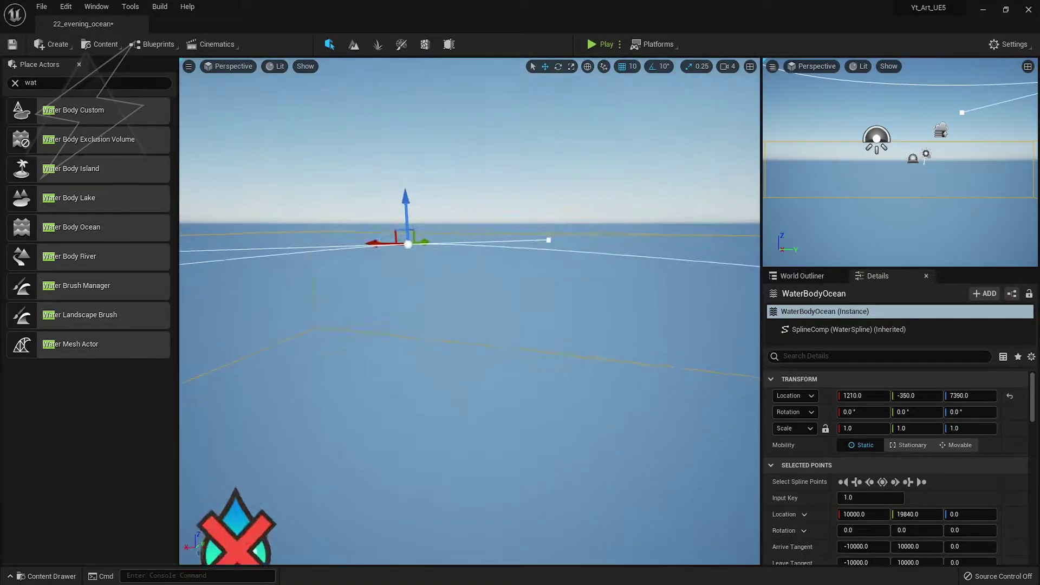
- Create a flat grey Landscape, then return to Select mode and list all actors
{"action": "left_click", "coordinate": [354, 44]}
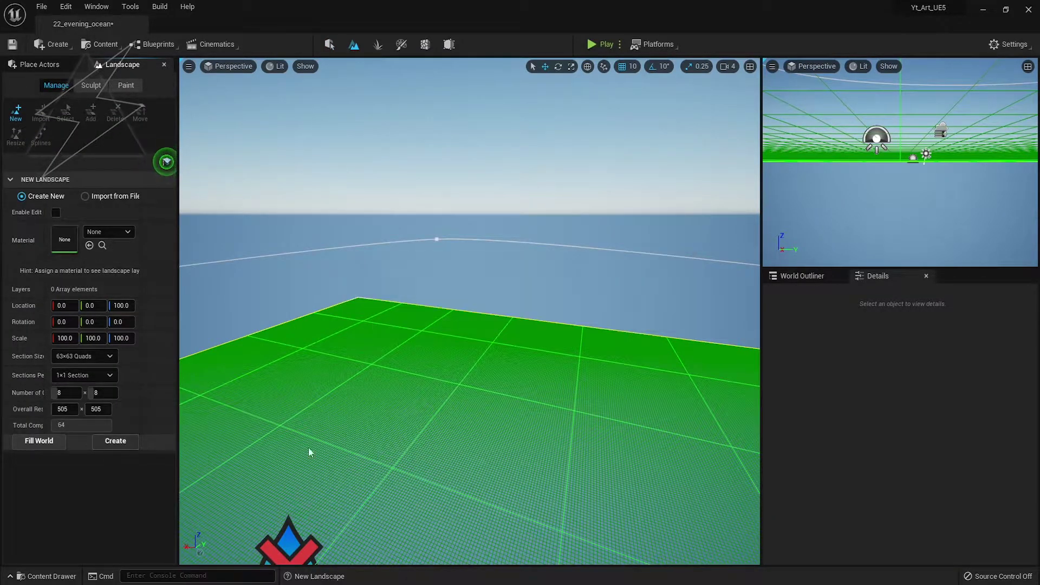
{"action": "left_click", "coordinate": [115, 440]}
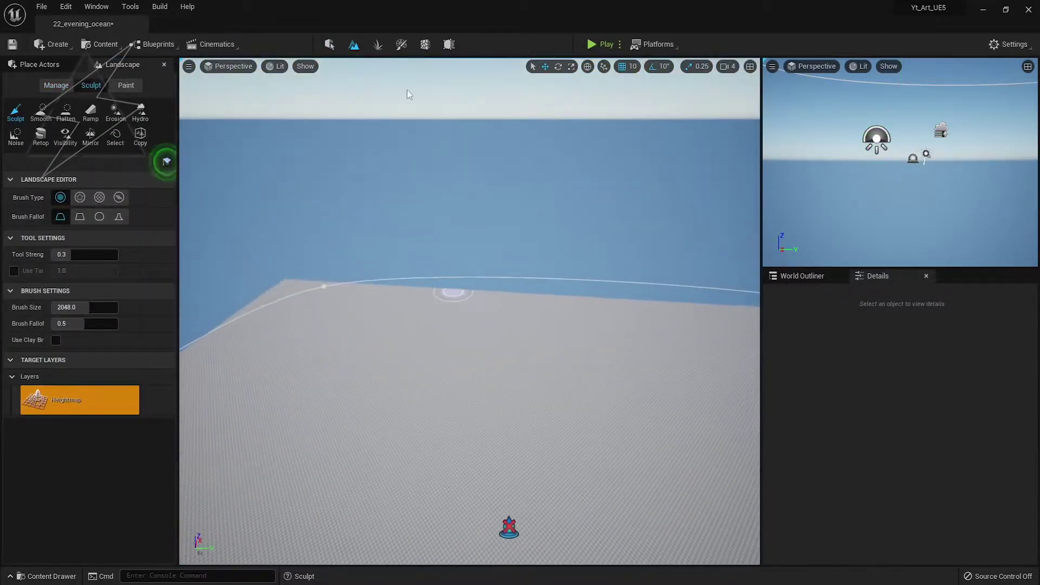
{"action": "key", "text": "shift+1"}
{"action": "right_click_drag", "start_coordinate": [460, 395], "coordinate": [462, 379]}
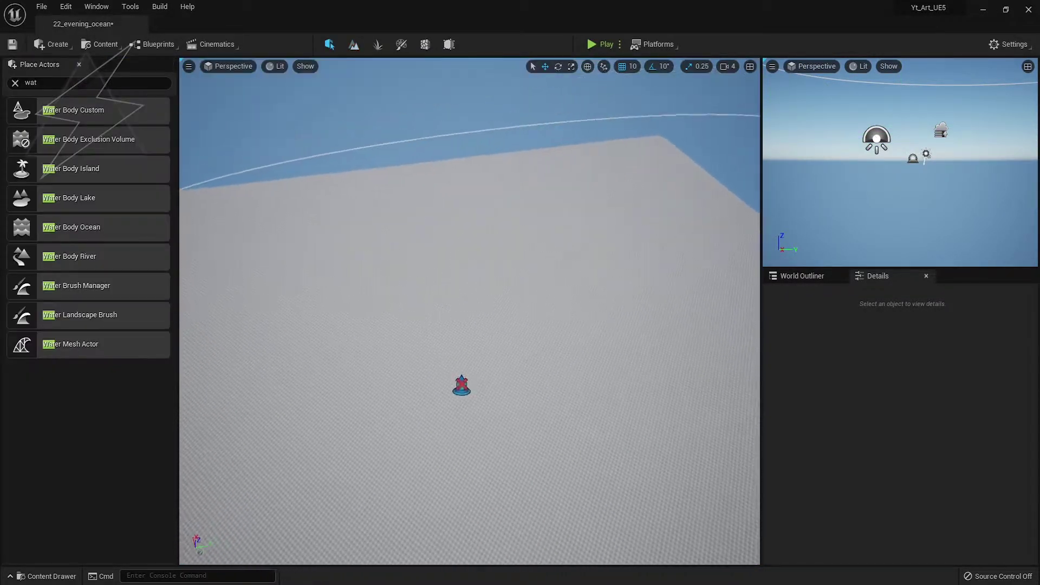
{"action": "left_click", "coordinate": [15, 83]}
{"action": "left_click", "coordinate": [802, 276]}
- Select the ocean water body and raise it along Z toward the horizon
{"action": "left_click", "coordinate": [830, 336]}
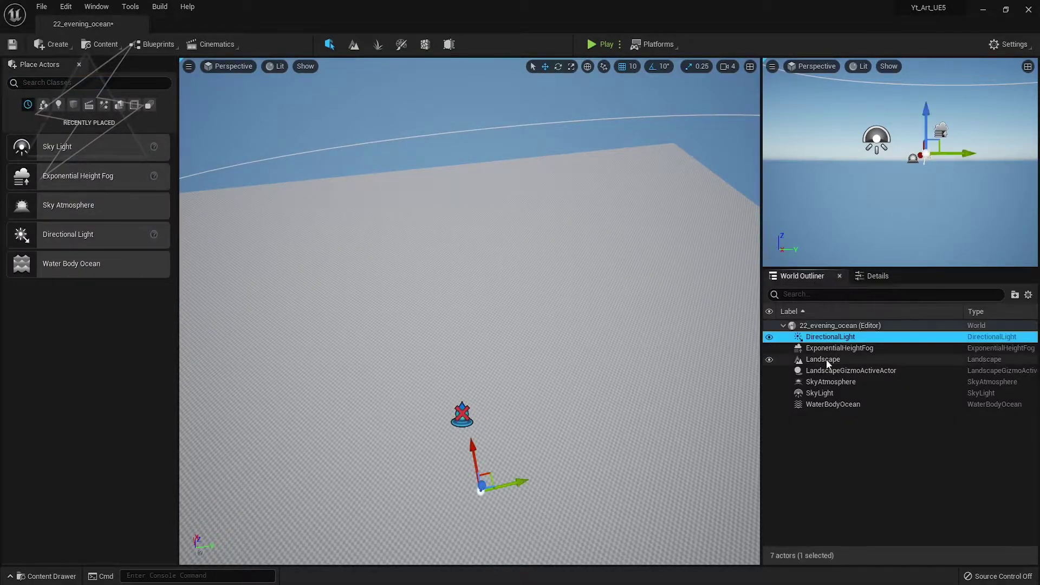
{"action": "left_click", "coordinate": [827, 404]}
{"action": "left_click_drag", "start_coordinate": [455, 393], "coordinate": [441, 131]}
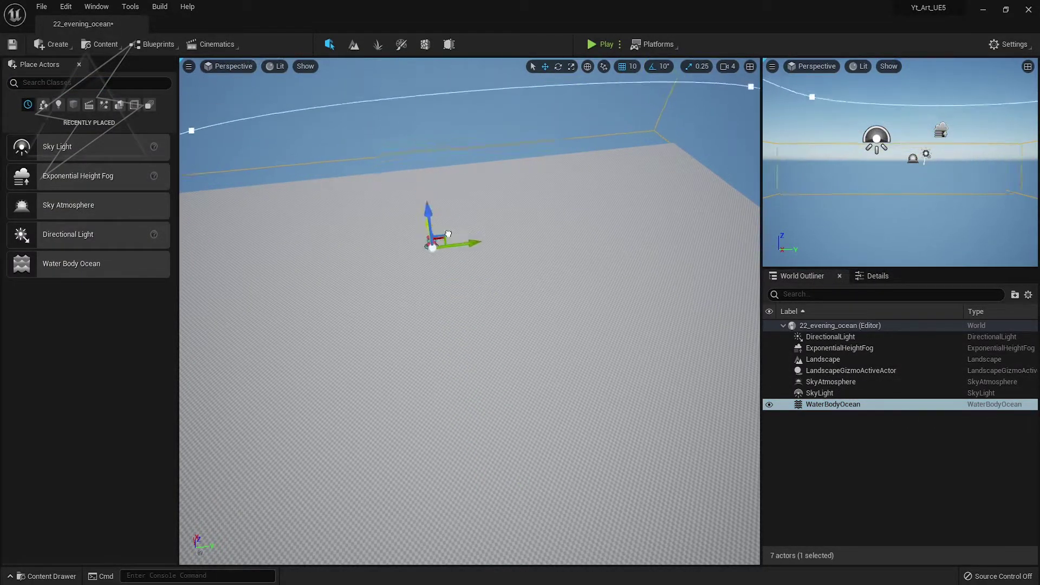
{"action": "right_click_drag", "start_coordinate": [457, 143], "coordinate": [411, 108]}
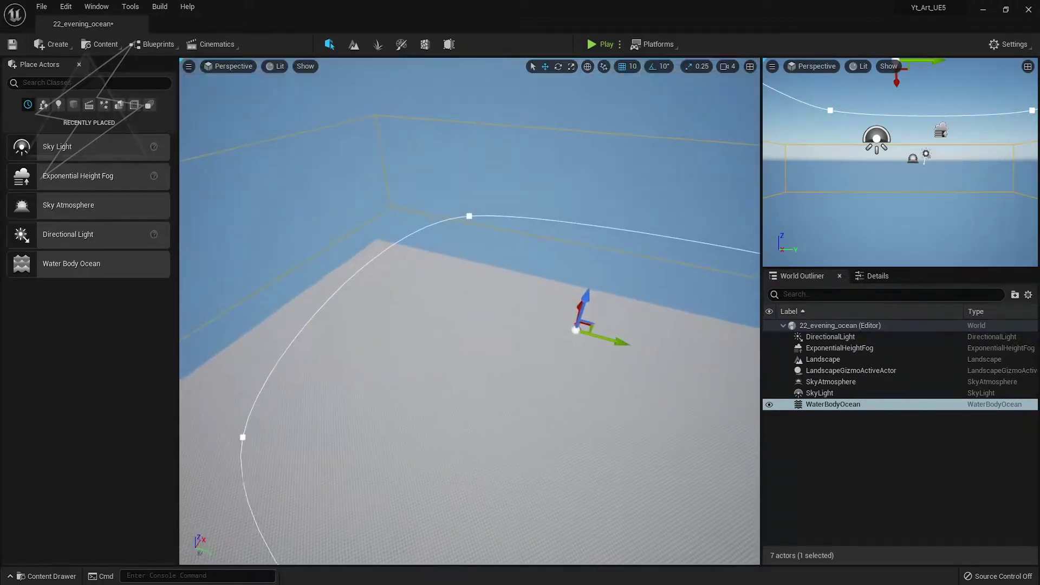
- Focus on the ocean water body and confirm its water material is Water_Material_Ocean
{"action": "right_click", "coordinate": [857, 405]}
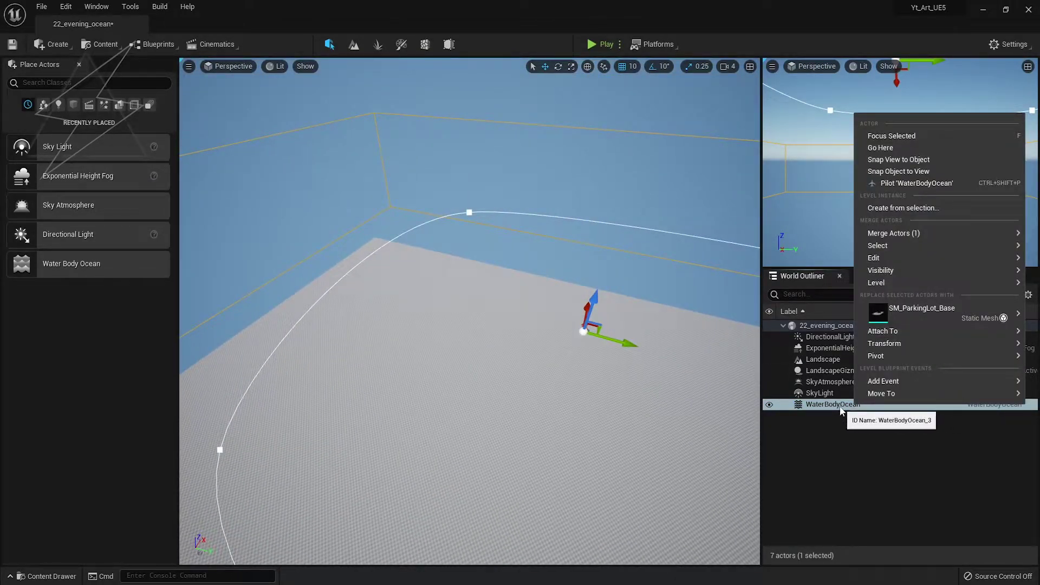
{"action": "left_click", "coordinate": [836, 405]}
{"action": "double_click", "coordinate": [835, 406]}
{"action": "left_click", "coordinate": [877, 276]}
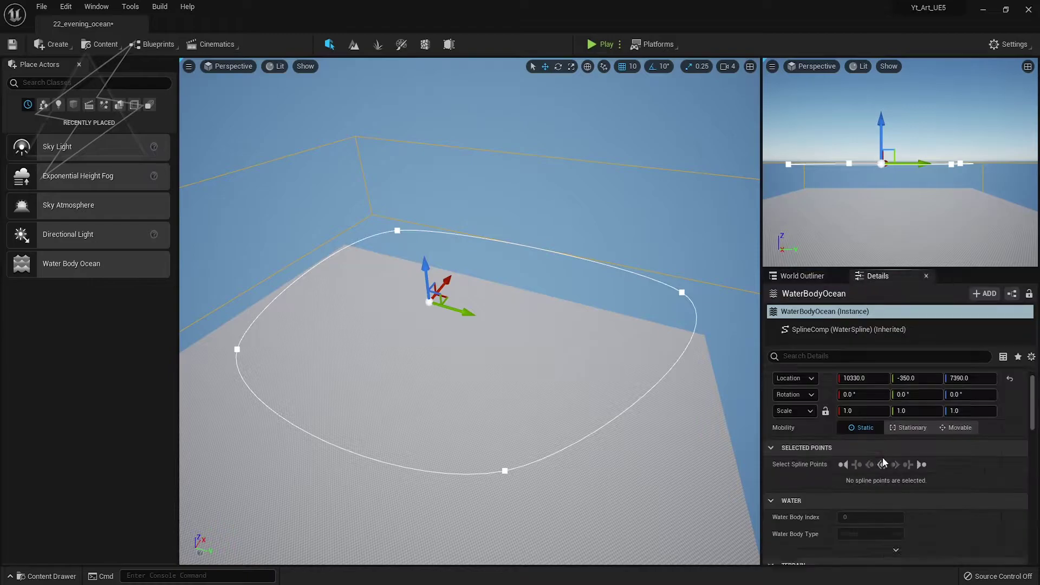
{"action": "scroll", "coordinate": [886, 459], "scroll_direction": "down", "scroll_amount": 5}
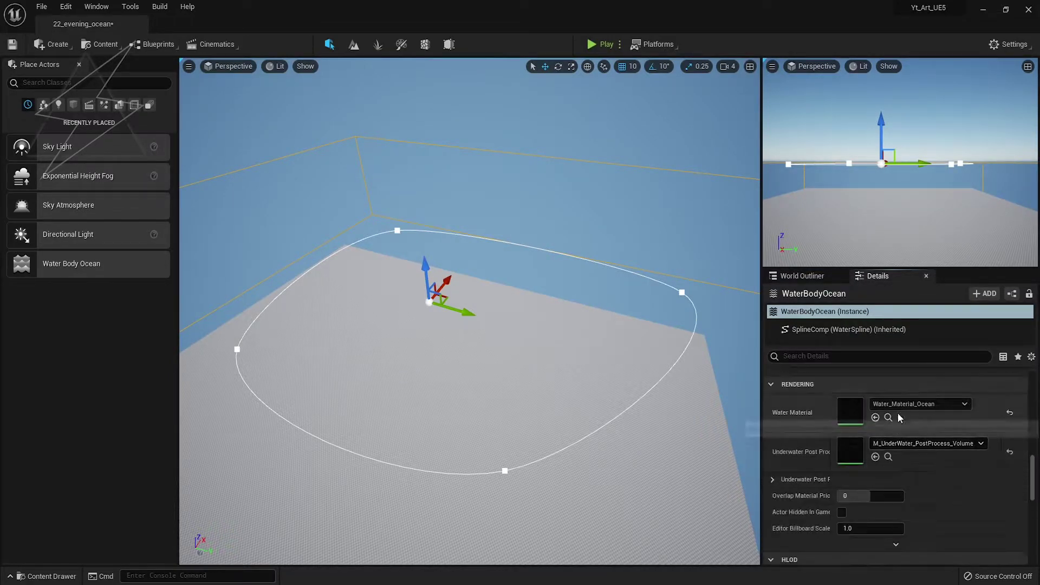
{"action": "scroll", "coordinate": [898, 412], "scroll_direction": "up", "scroll_amount": 2}
{"action": "left_click", "coordinate": [898, 439]}
{"action": "left_click", "coordinate": [898, 438]}
{"action": "left_click", "coordinate": [911, 476]}
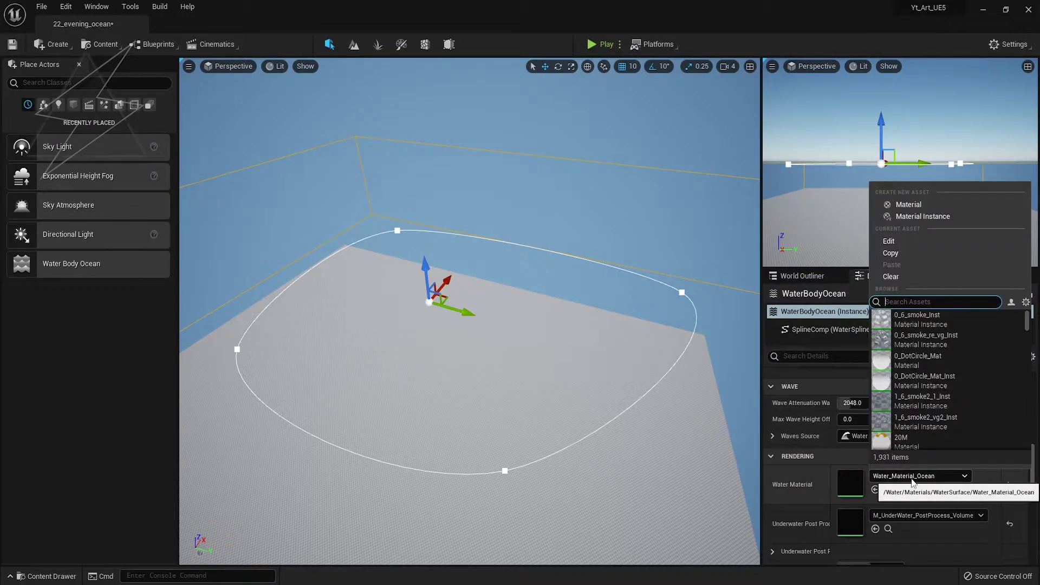
{"action": "left_click", "coordinate": [532, 318]}
{"action": "left_click_drag", "start_coordinate": [532, 318], "coordinate": [520, 303]}
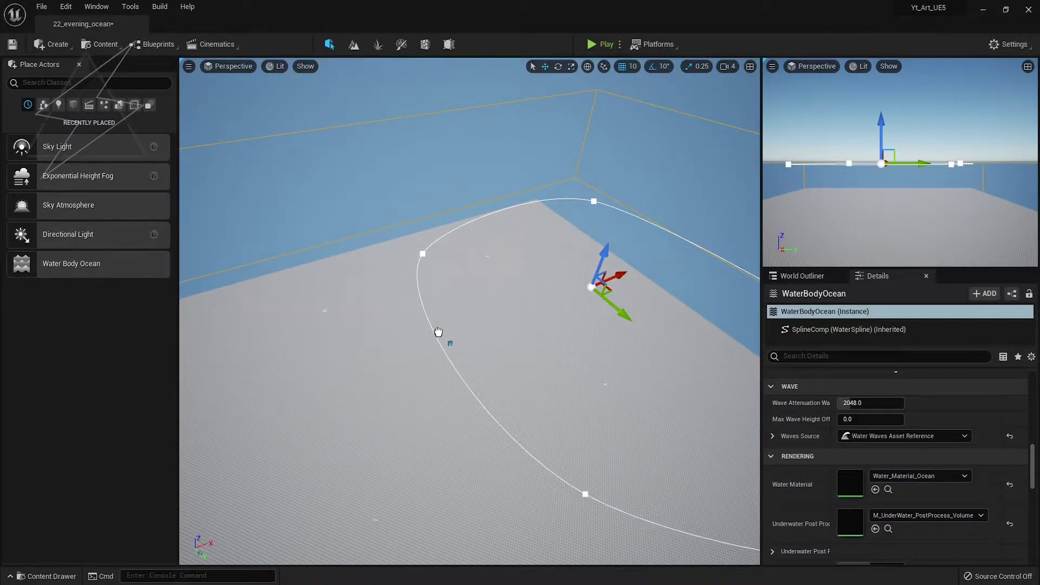
- Place a new Water Body Ocean so cyan water surrounds the landscape
{"action": "left_click_drag", "start_coordinate": [71, 263], "coordinate": [529, 413]}
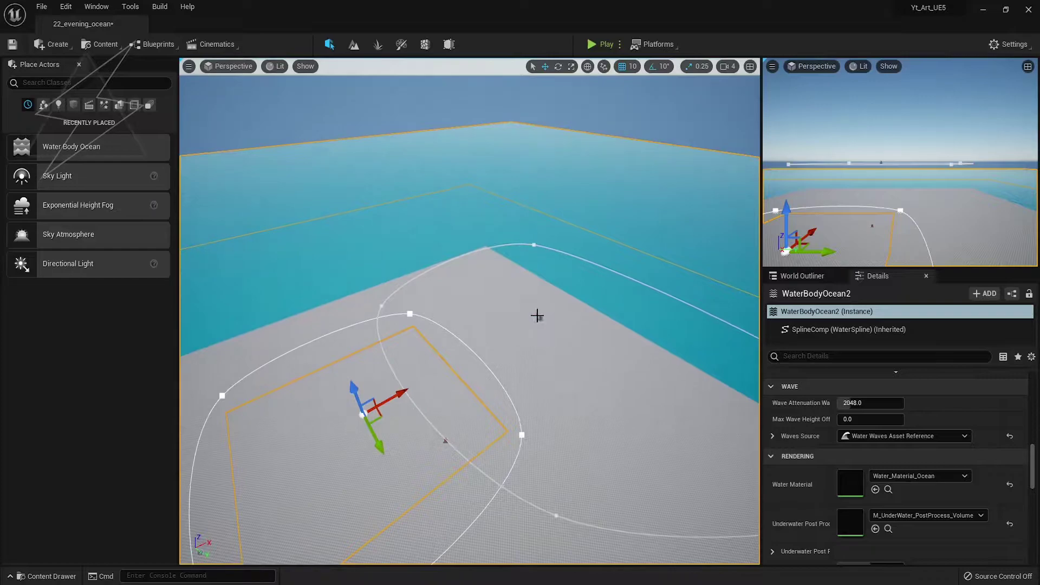
{"action": "left_click", "coordinate": [537, 316]}
{"action": "key", "text": "Escape"}
{"action": "right_click_drag", "start_coordinate": [536, 336], "coordinate": [536, 336]}
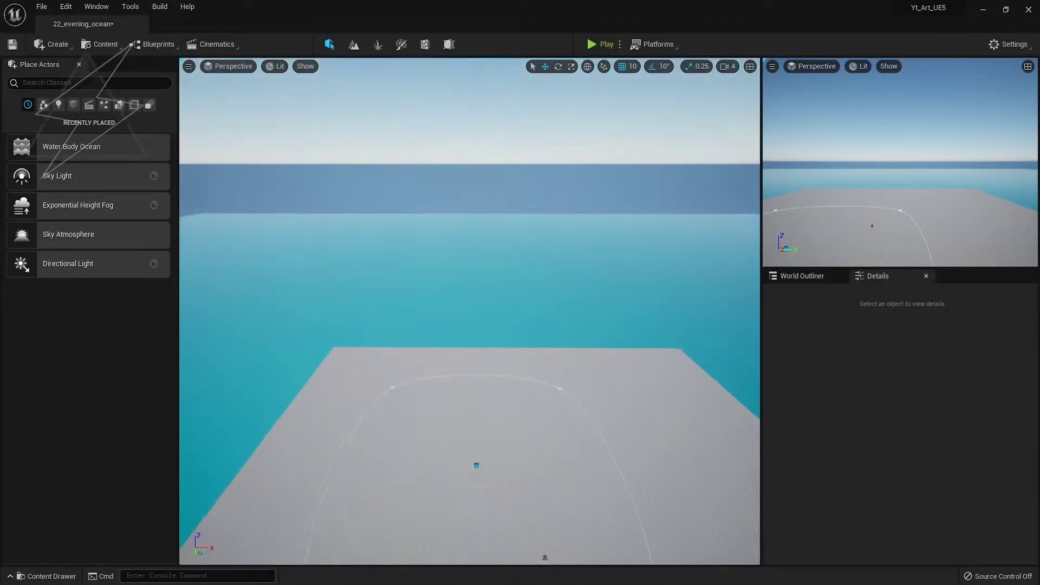
{"action": "right_click_drag", "start_coordinate": [693, 300], "coordinate": [693, 299]}
- Select WaterBodyOcean2 and inspect its spline edge against the landscape
{"action": "left_click", "coordinate": [802, 276]}
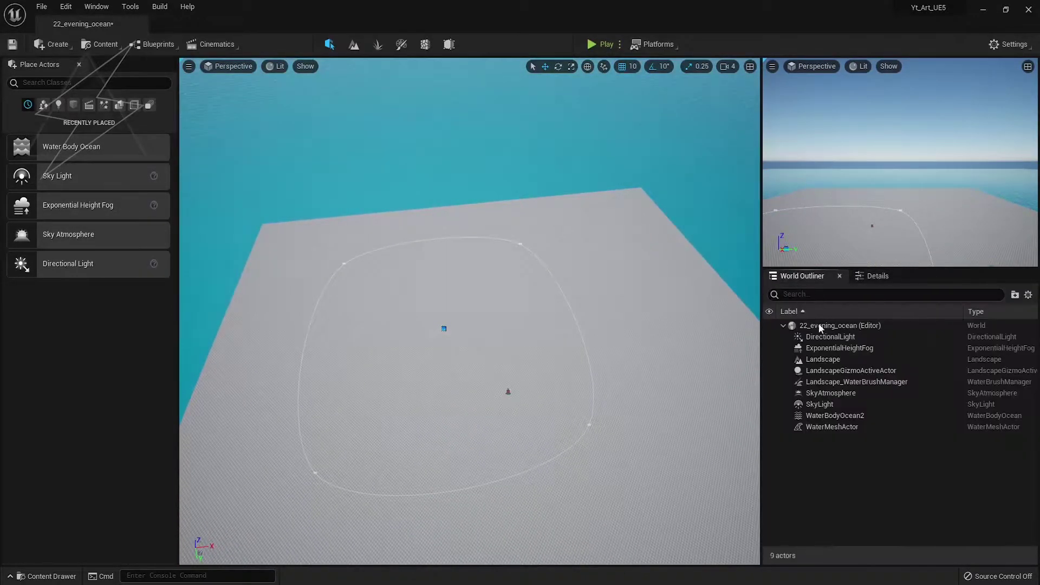
{"action": "left_click", "coordinate": [835, 415]}
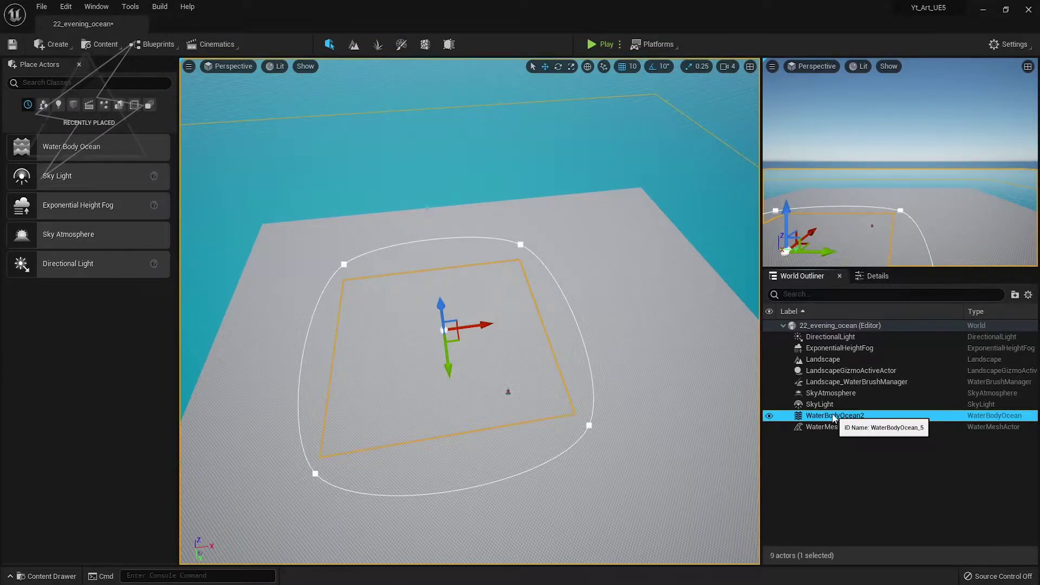
{"action": "right_click_drag", "start_coordinate": [471, 325], "coordinate": [471, 325]}
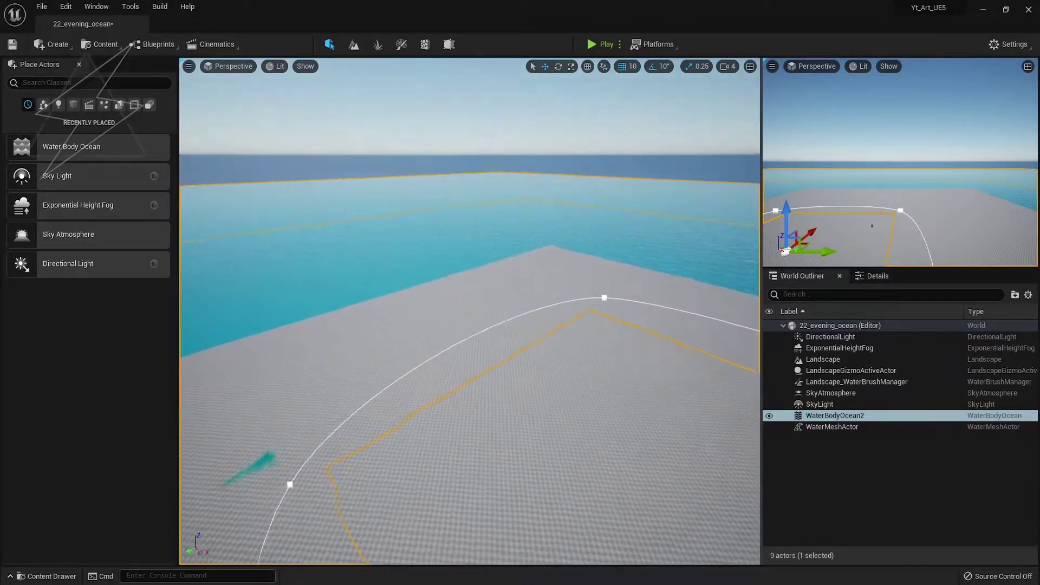
{"action": "right_click_drag", "start_coordinate": [580, 255], "coordinate": [580, 254]}
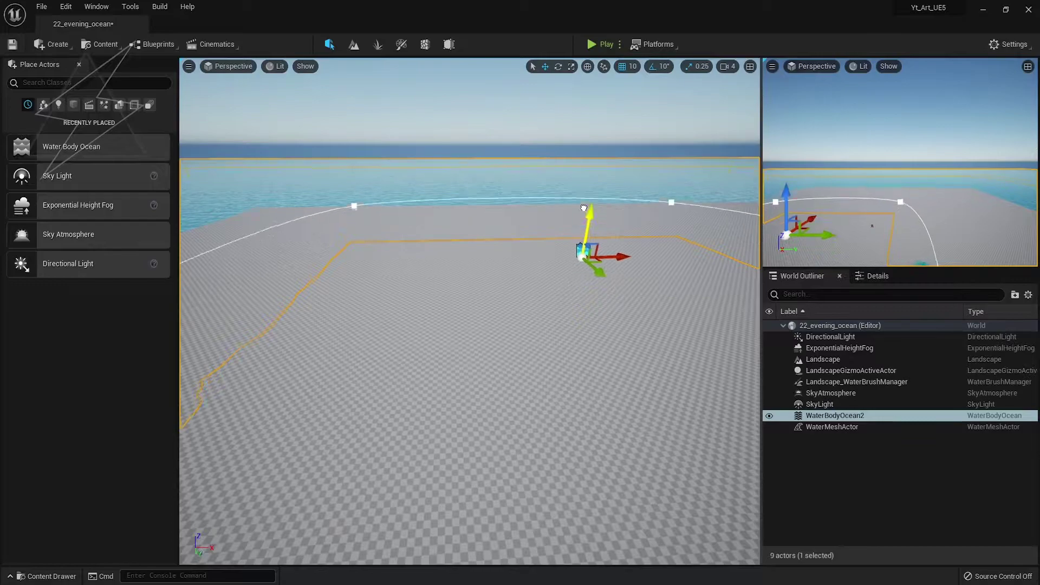
{"action": "left_click", "coordinate": [541, 339]}
{"action": "right_click_drag", "start_coordinate": [541, 339], "coordinate": [541, 339]}
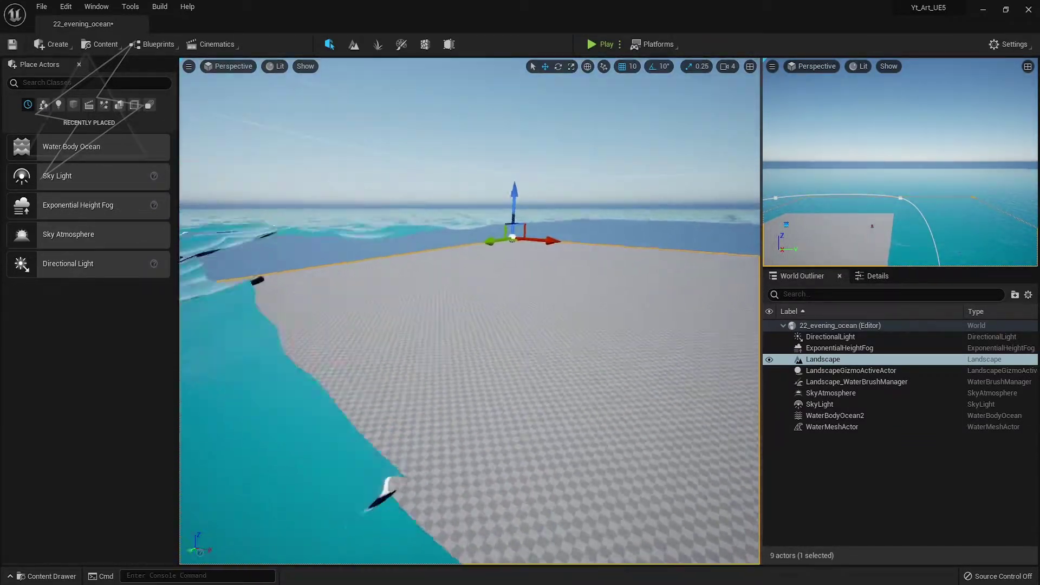
{"action": "right_click_drag", "start_coordinate": [557, 302], "coordinate": [557, 302]}
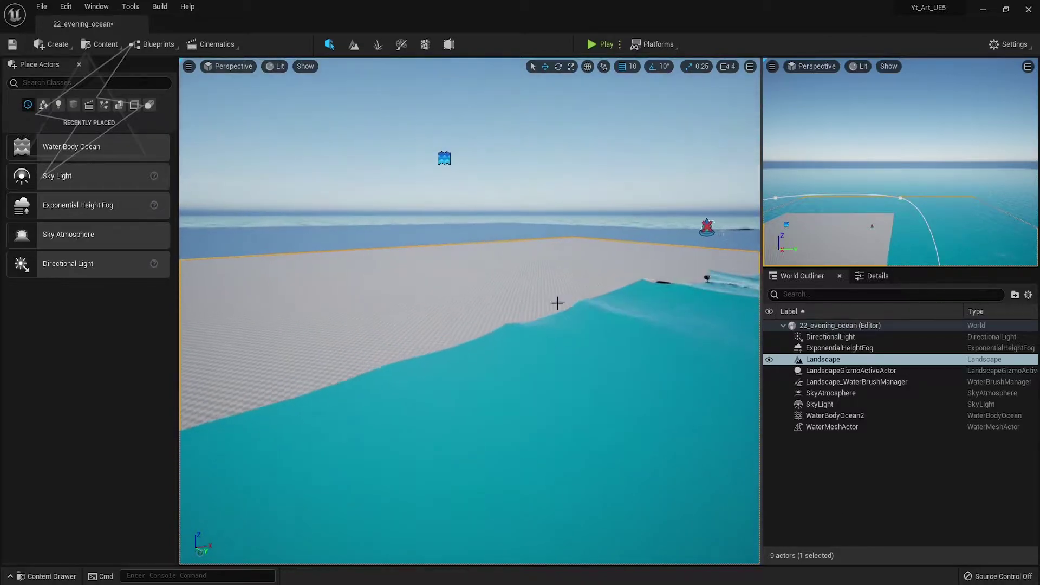
{"action": "left_click", "coordinate": [443, 157]}
{"action": "left_click", "coordinate": [498, 224]}
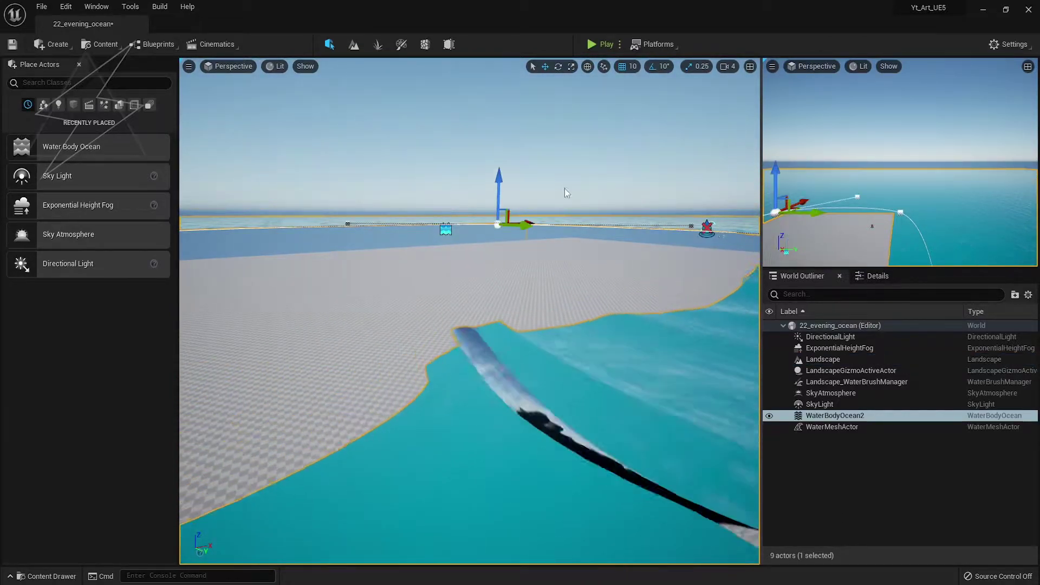
{"action": "left_click", "coordinate": [706, 227]}
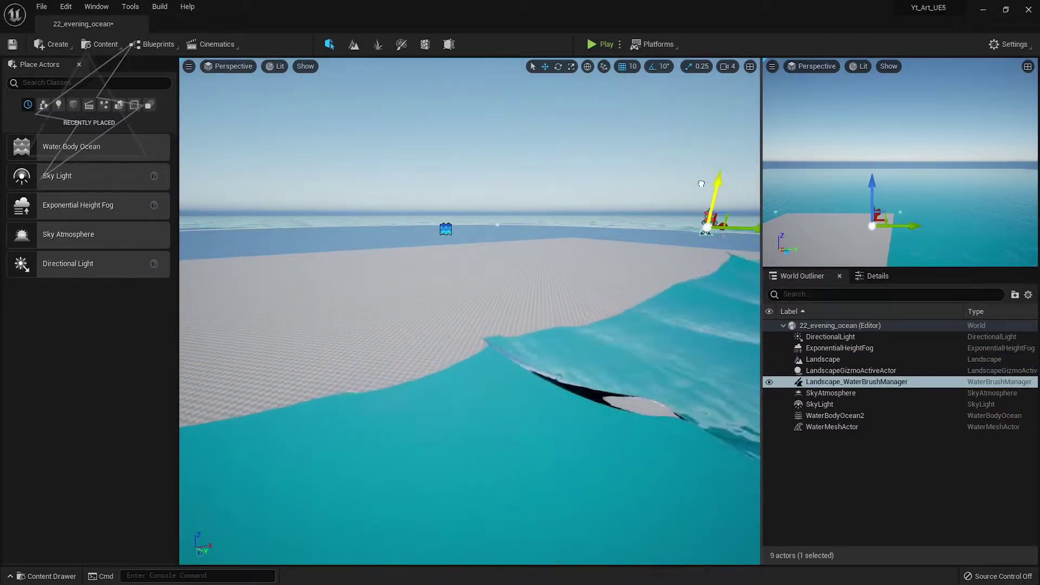
{"action": "left_click", "coordinate": [444, 226]}
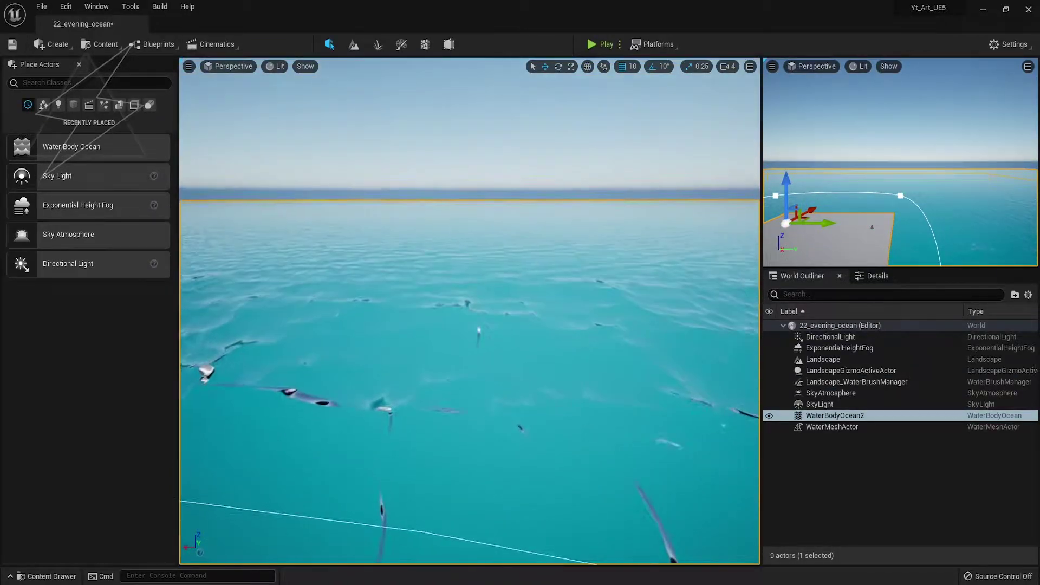
- Close Place Actors and fly over the ocean waves in the F11 full-screen viewport
{"action": "left_click", "coordinate": [79, 64]}
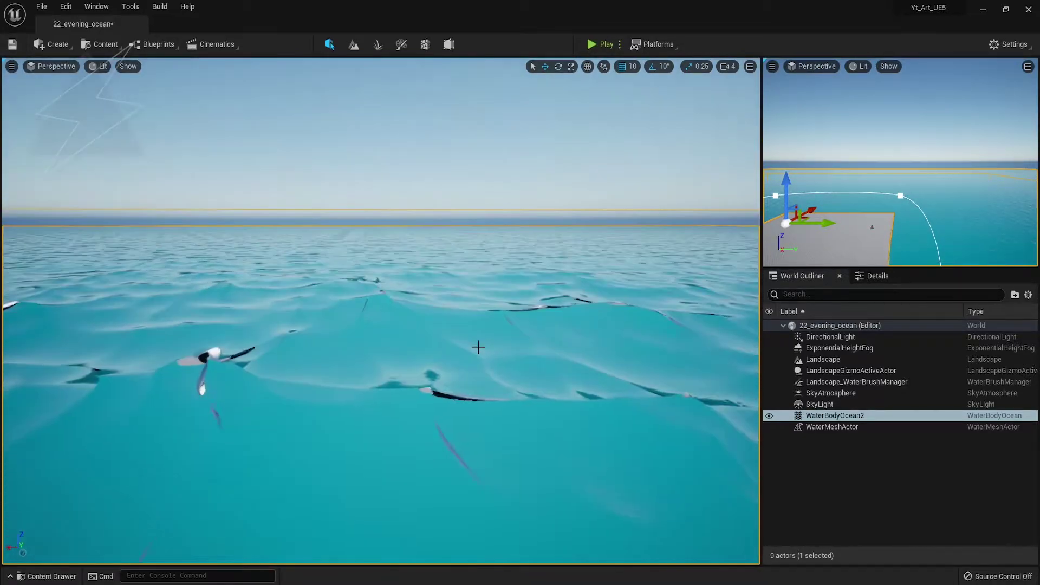
{"action": "key", "text": "F11"}
{"action": "right_click_drag", "start_coordinate": [507, 327], "coordinate": [508, 319]}
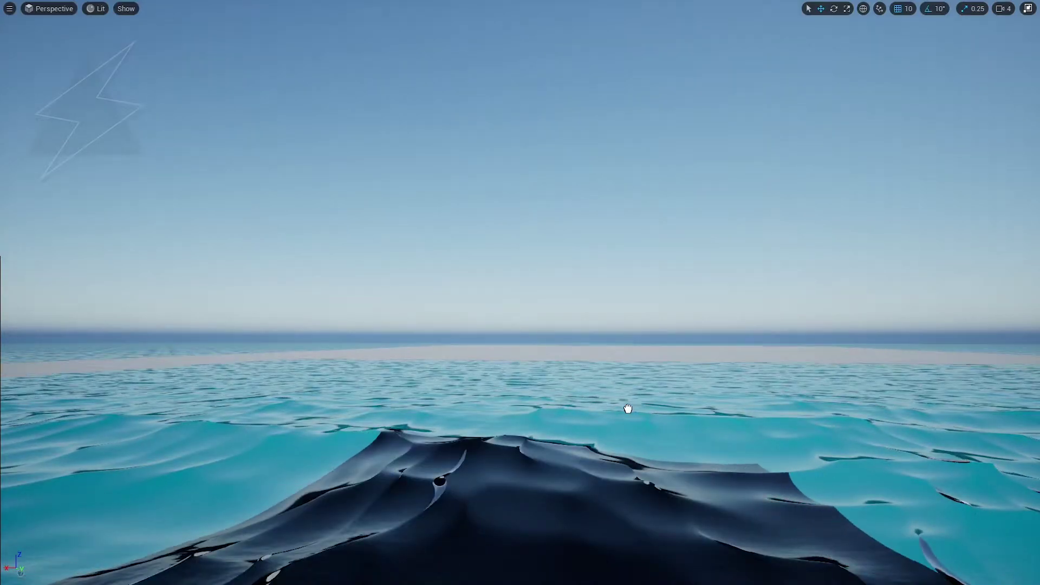
{"action": "mouse_move", "coordinate": [628, 408]}
{"action": "right_mouse_down"}
{"action": "mouse_move", "coordinate": [628, 466]}
{"action": "mouse_move", "coordinate": [787, 392]}
{"action": "mouse_move", "coordinate": [787, 241]}
{"action": "right_mouse_up"}
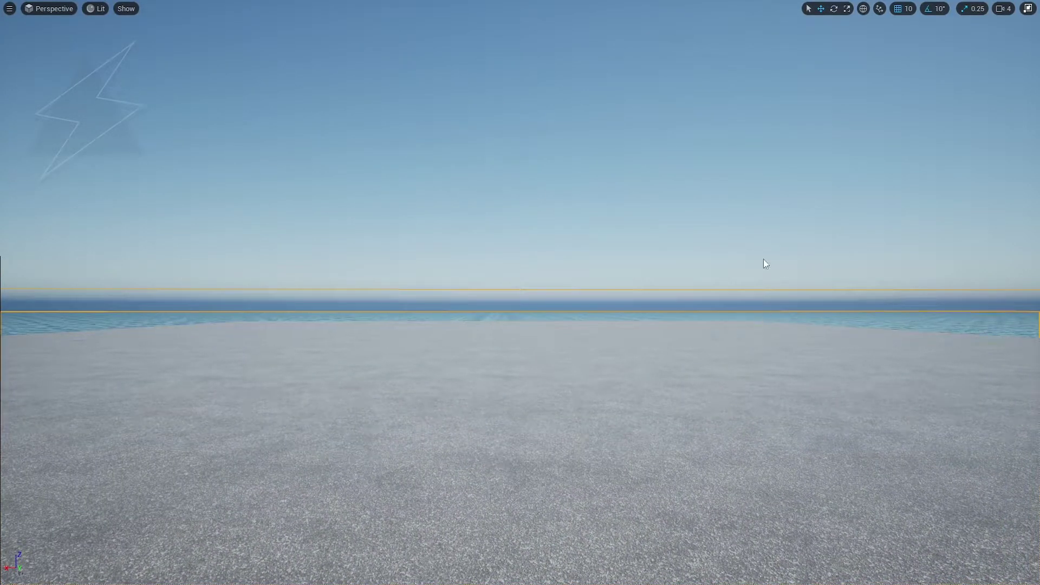
{"action": "key", "text": "F11"}
- Review WaterBodyOcean2's Rendering settings in Details, then deselect it
{"action": "left_click", "coordinate": [877, 276]}
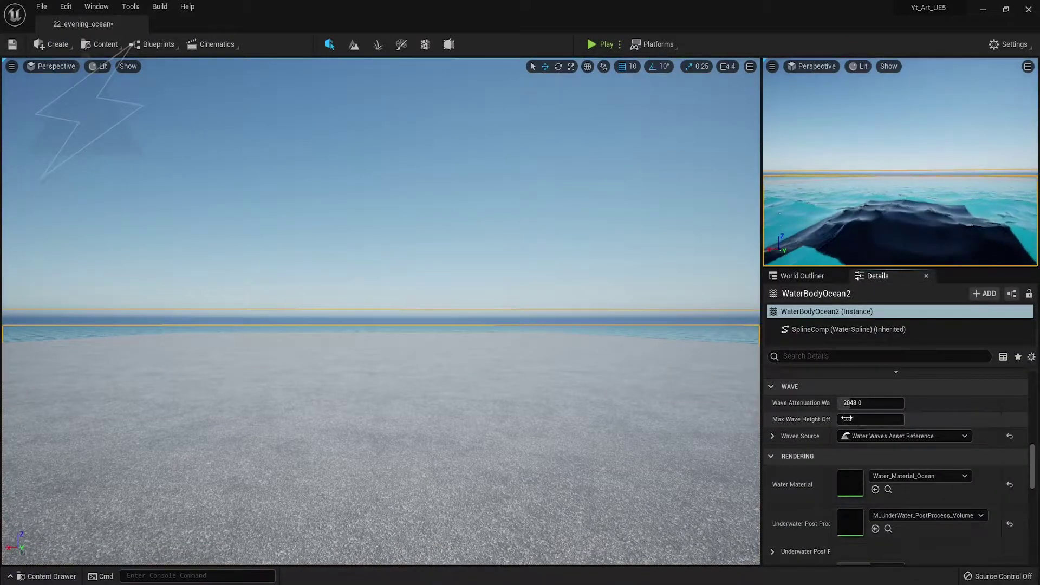
{"action": "scroll", "coordinate": [864, 448], "scroll_direction": "down", "scroll_amount": 3}
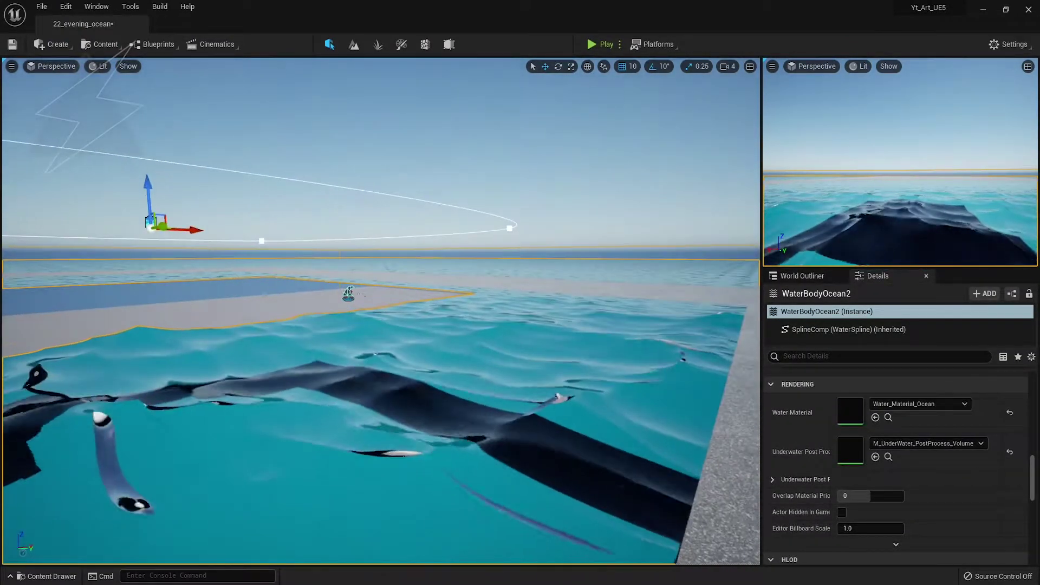
{"action": "mouse_move", "coordinate": [247, 282]}
{"action": "right_mouse_down"}
{"action": "mouse_move", "coordinate": [247, 325]}
{"action": "mouse_move", "coordinate": [388, 344]}
{"action": "right_mouse_up"}
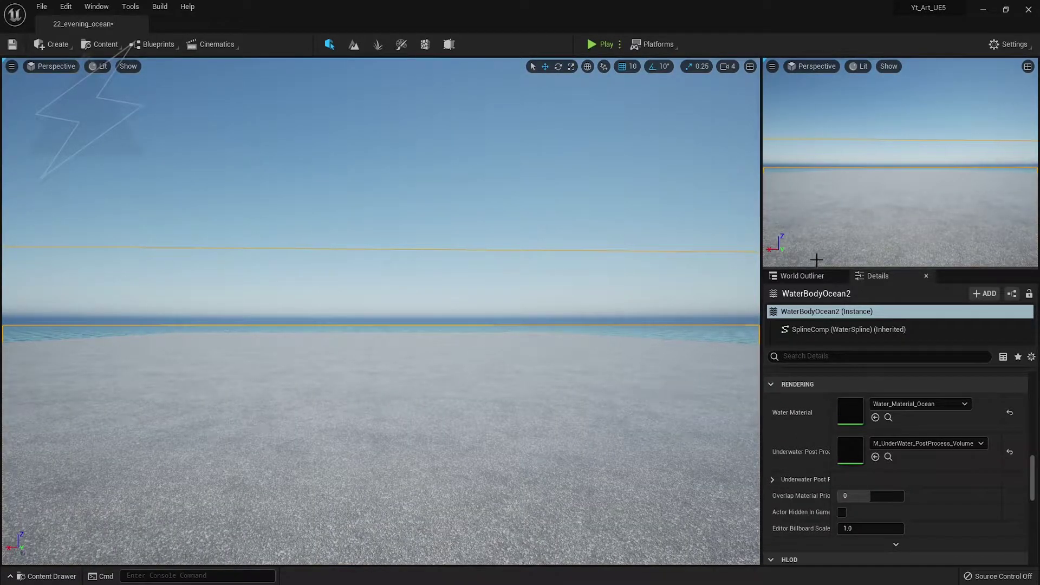
{"action": "right_click", "coordinate": [283, 400]}
{"action": "left_click", "coordinate": [520, 404]}
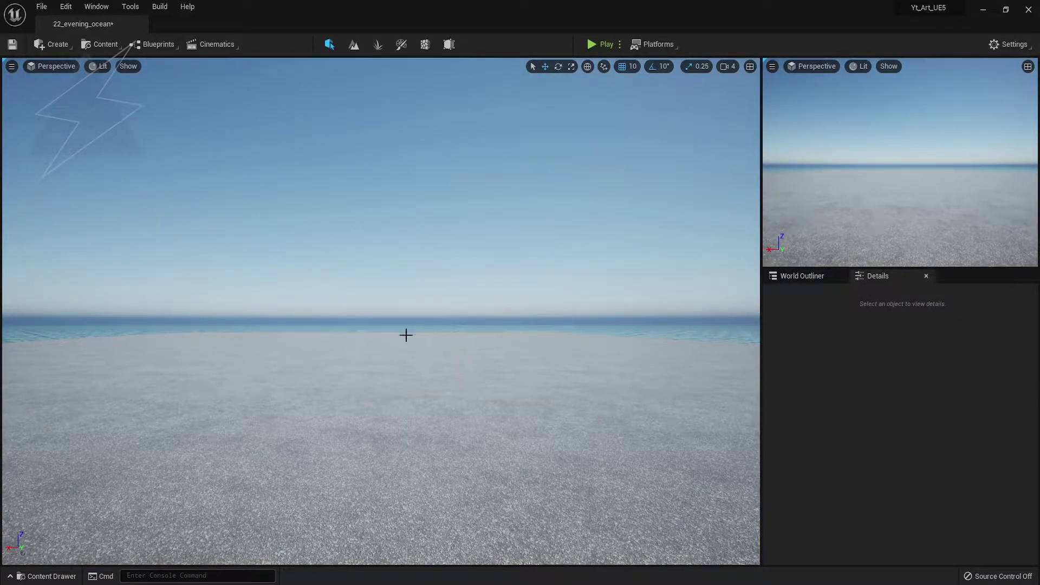
- Rotate the directional light down to a low pink sunset angle with Ctrl+L
{"action": "key", "text": "ctrl+l"}
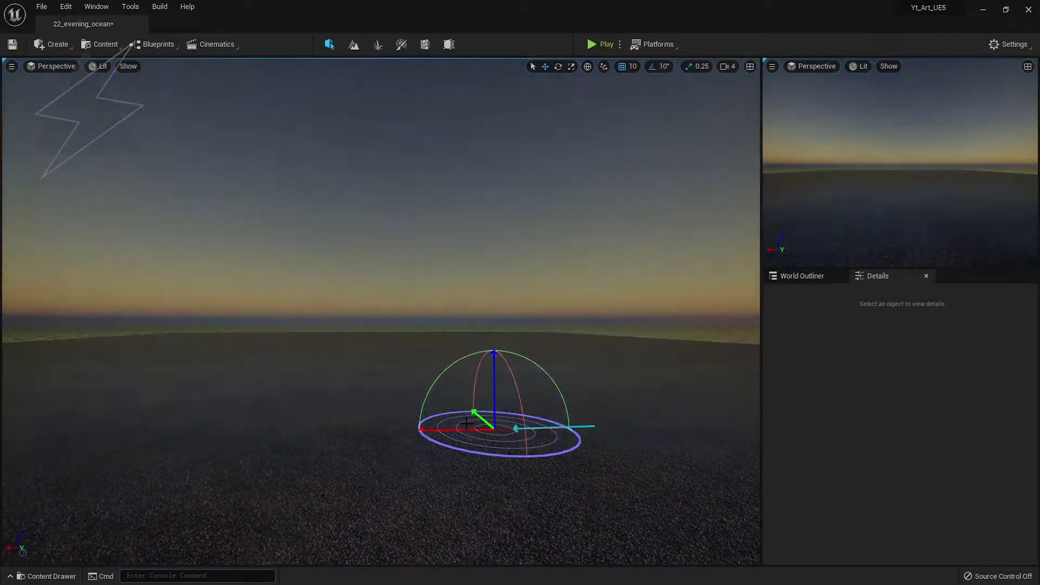
{"action": "key", "text": "ctrl+l"}
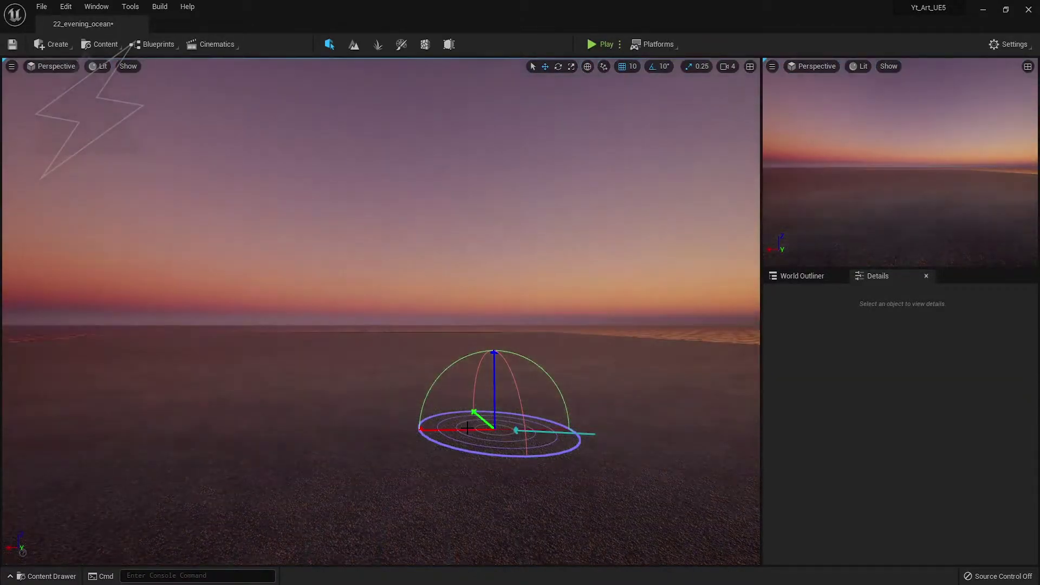
{"action": "key", "text": "ctrl+l"}
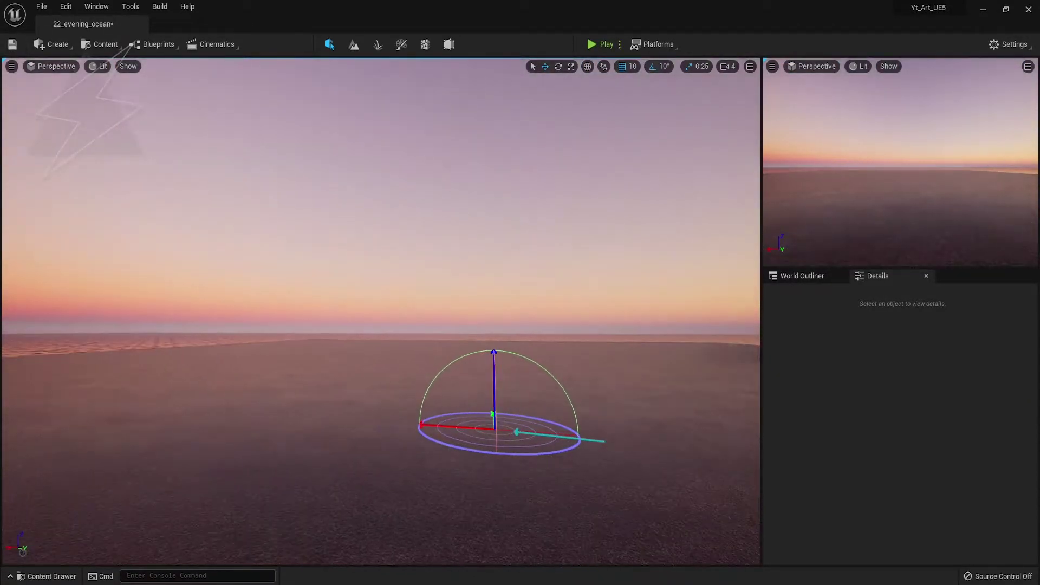
{"action": "key", "text": "ctrl+l"}
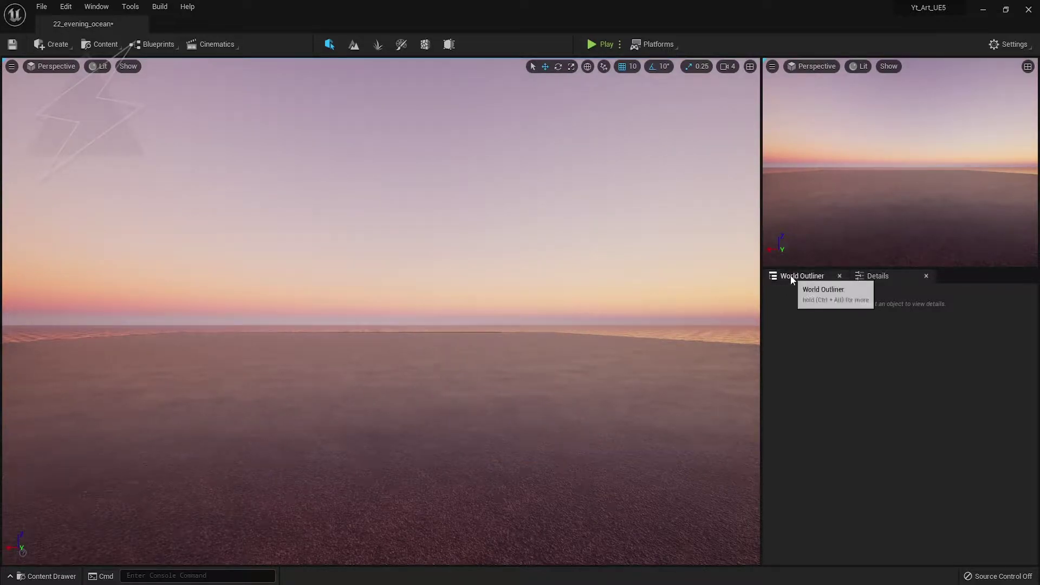
- Raise the Exponential Height Fog density to 0.01
{"action": "left_click", "coordinate": [790, 276]}
{"action": "left_click", "coordinate": [875, 276]}
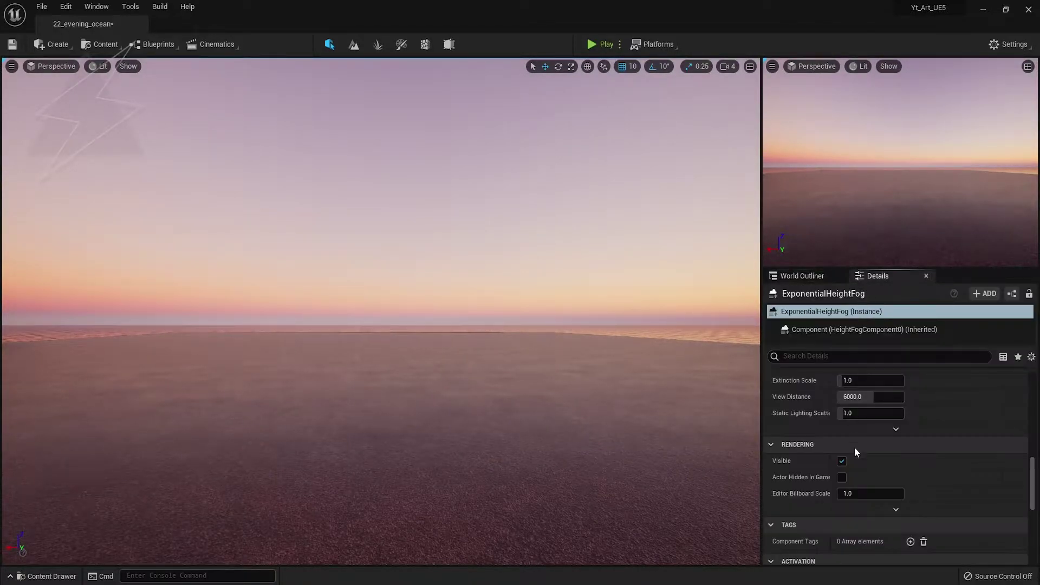
{"action": "scroll", "coordinate": [849, 381], "scroll_direction": "up", "scroll_amount": 10}
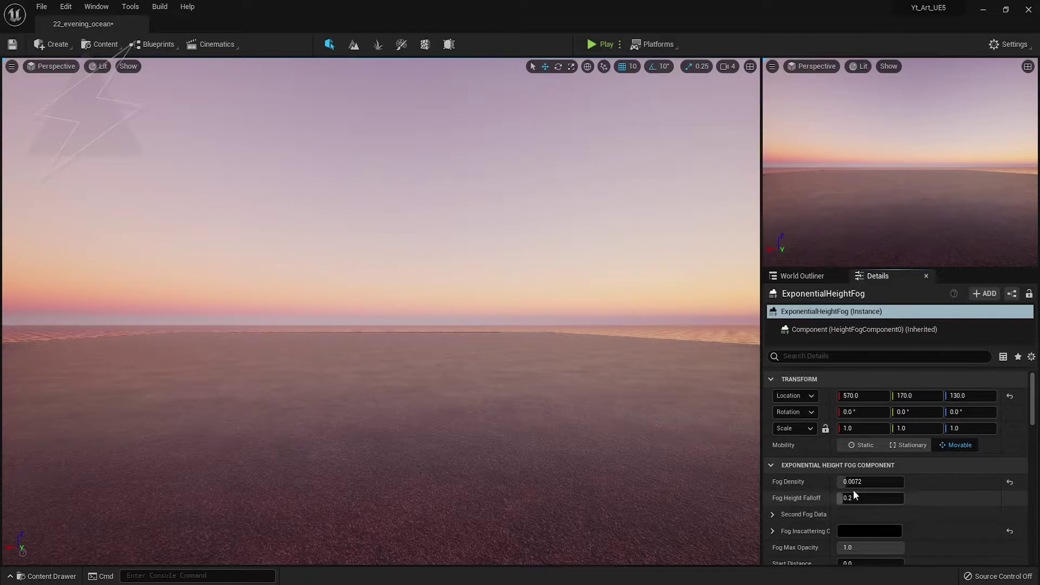
{"action": "mouse_move", "coordinate": [871, 482]}
{"action": "left_mouse_down"}
{"action": "mouse_move", "coordinate": [845, 482]}
{"action": "mouse_move", "coordinate": [855, 482]}
{"action": "left_mouse_up"}
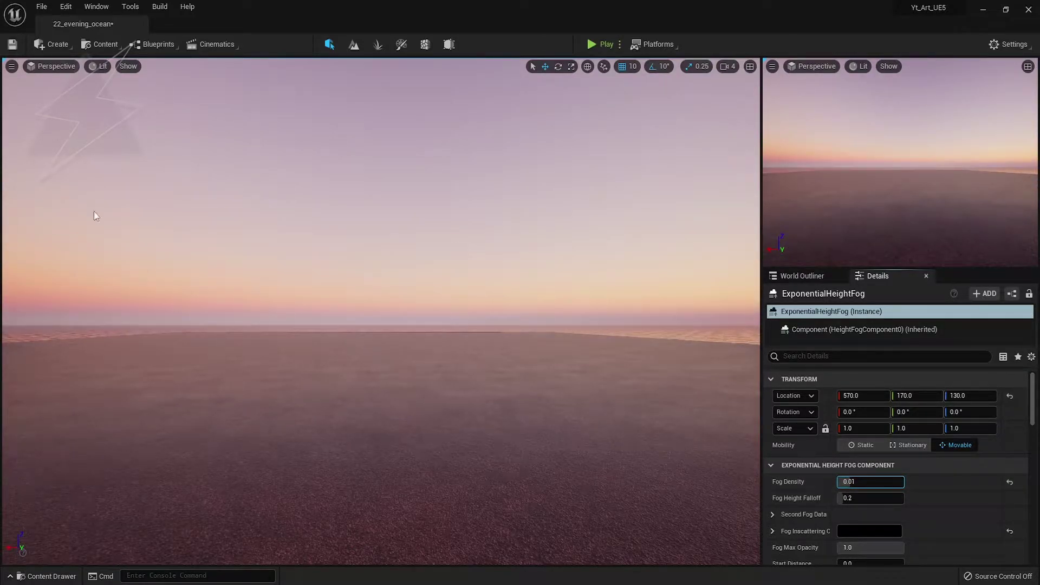
{"action": "left_click", "coordinate": [51, 44]}
- Add a VolumetricCloud and set its Layer Bottom Altitude to 16.901615
{"action": "mouse_move", "coordinate": [112, 107]}
{"action": "left_click", "coordinate": [219, 142]}
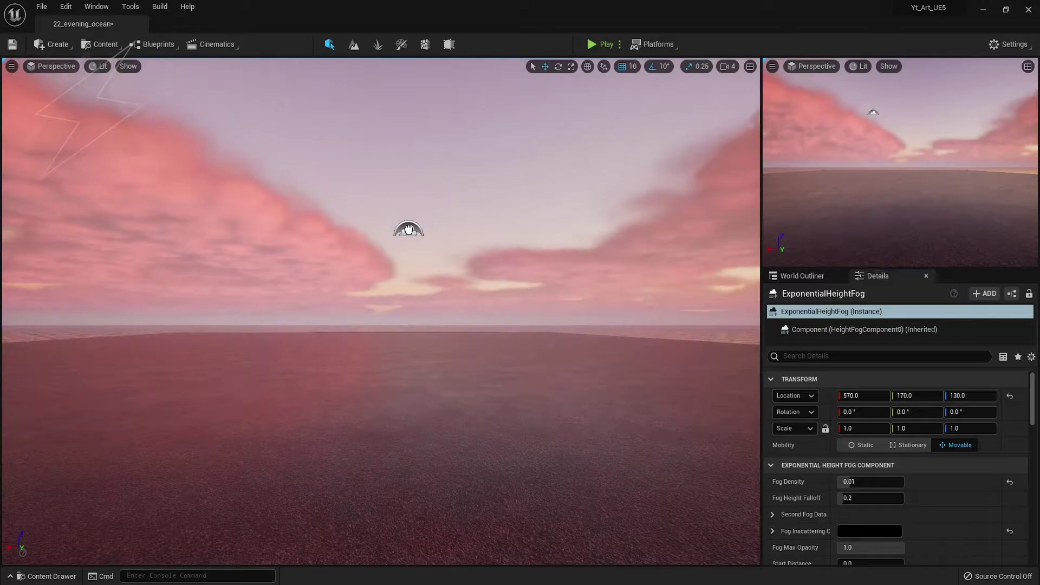
{"action": "left_click", "coordinate": [409, 229]}
{"action": "left_click_drag", "start_coordinate": [869, 481], "coordinate": [905, 481]}
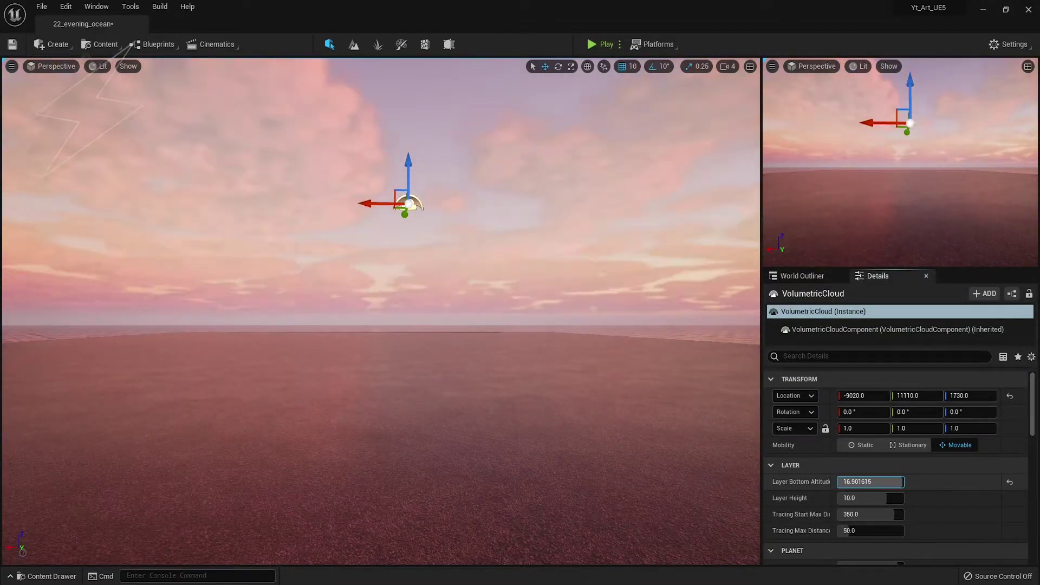
- Swing the sun down to the horizon so a golden glint crosses the water
{"action": "key", "text": "ctrl+l"}
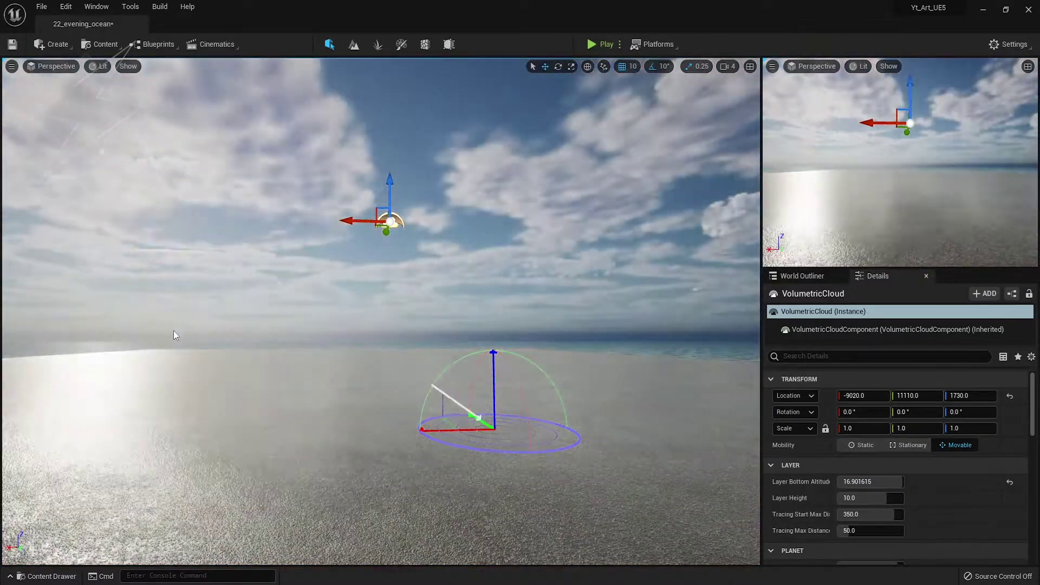
{"action": "mouse_move", "coordinate": [185, 345]}
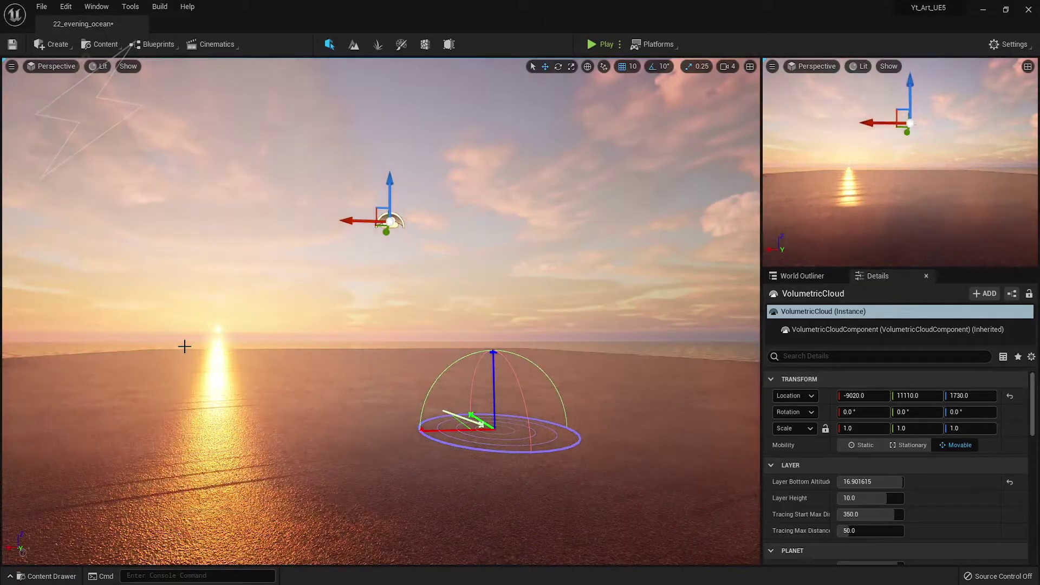
{"action": "right_click_drag", "start_coordinate": [185, 349], "coordinate": [198, 341]}
{"action": "right_click_drag", "start_coordinate": [167, 304], "coordinate": [341, 346]}
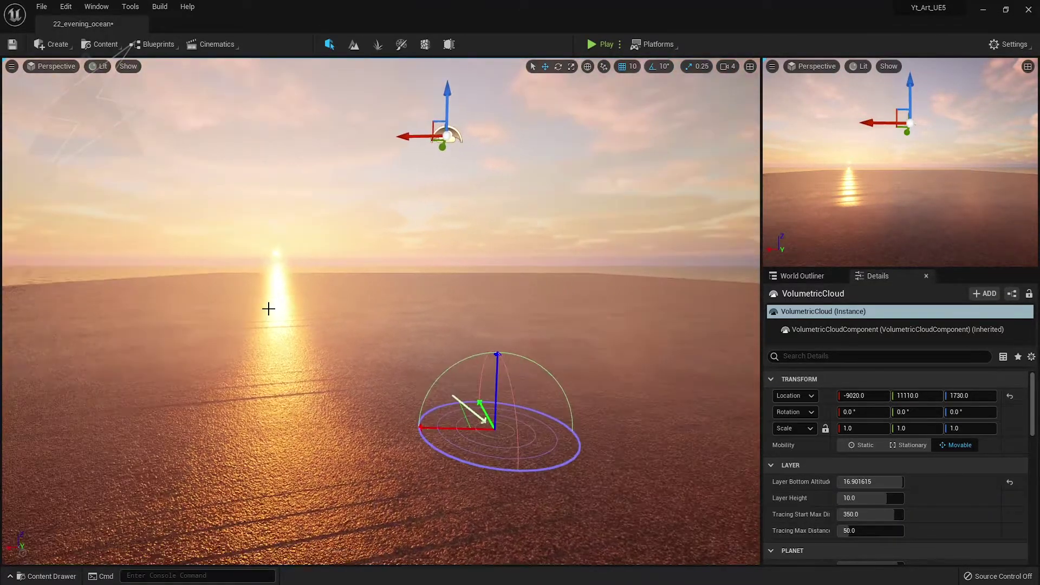
{"action": "mouse_move", "coordinate": [336, 341]}
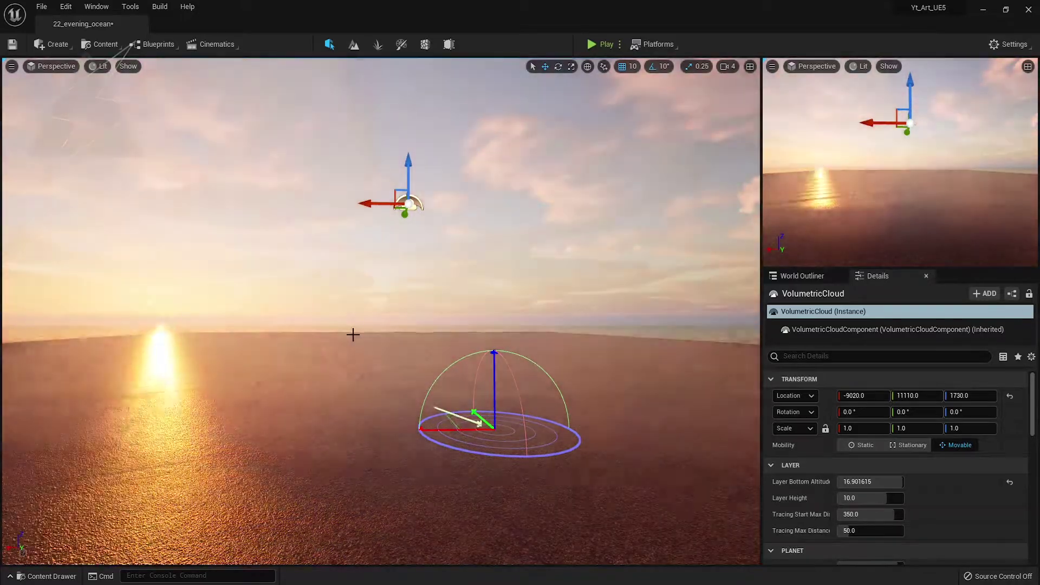
{"action": "key", "text": "ctrl+l"}
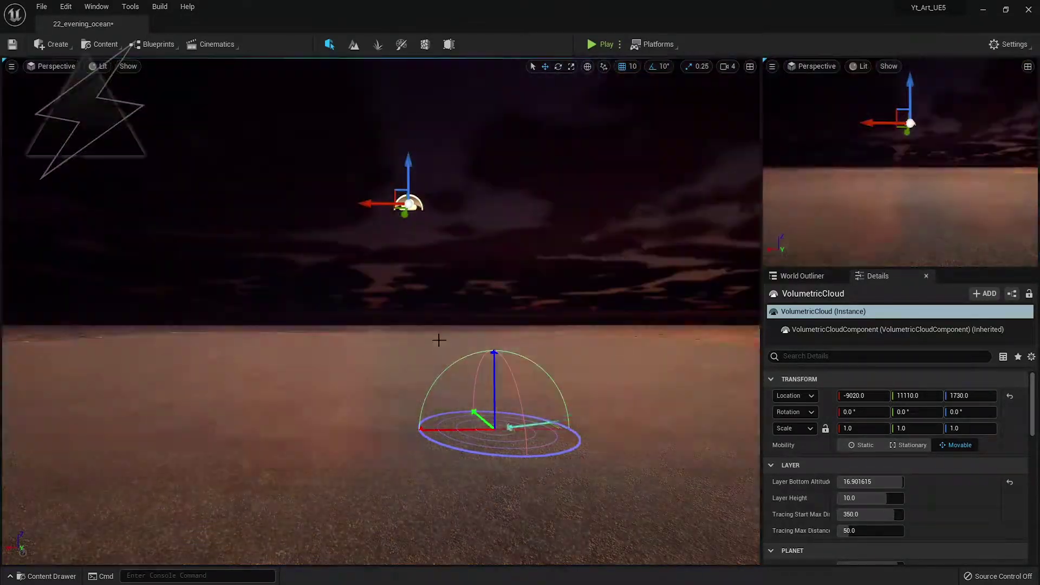
{"action": "key", "text": "ctrl+l"}
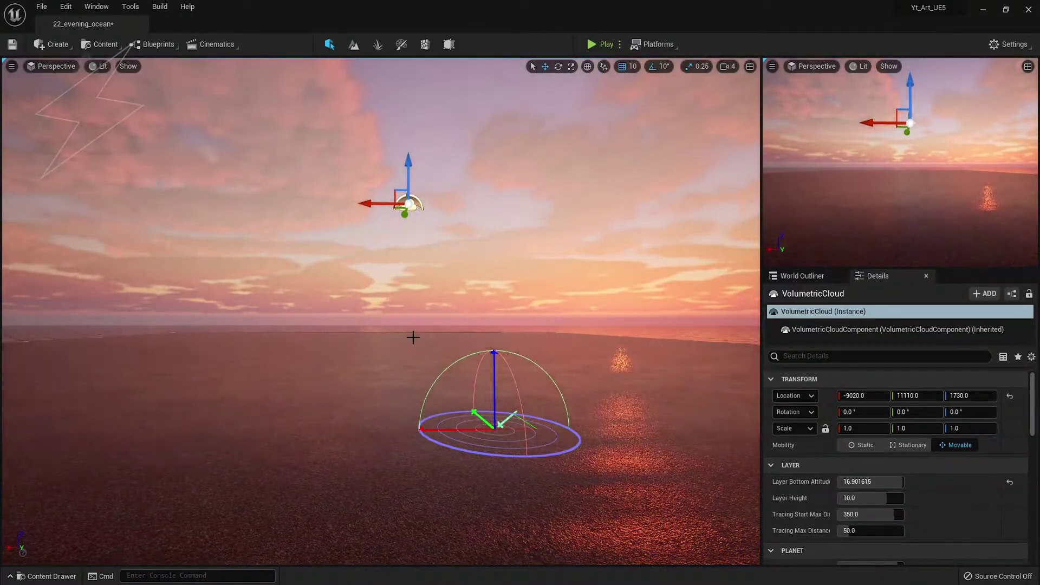
{"action": "key", "text": "ctrl+l"}
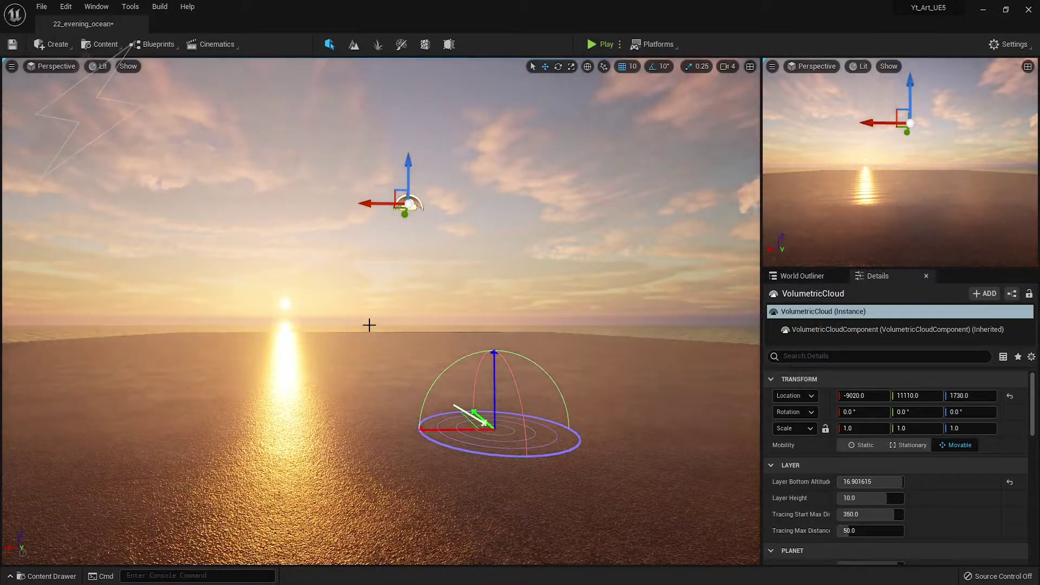
{"action": "left_click", "coordinate": [802, 277]}
- Set the sun's intensity to 3.0 lux, source angle 0.3357 and indirect lighting 0.768
{"action": "left_click", "coordinate": [875, 275]}
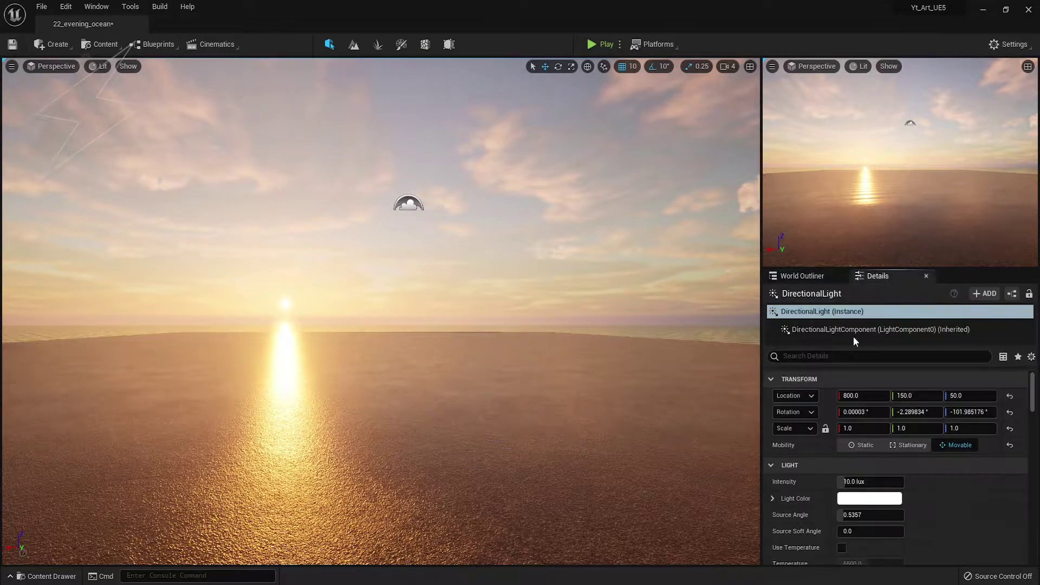
{"action": "type", "text": "3"}
{"action": "key", "text": "Return"}
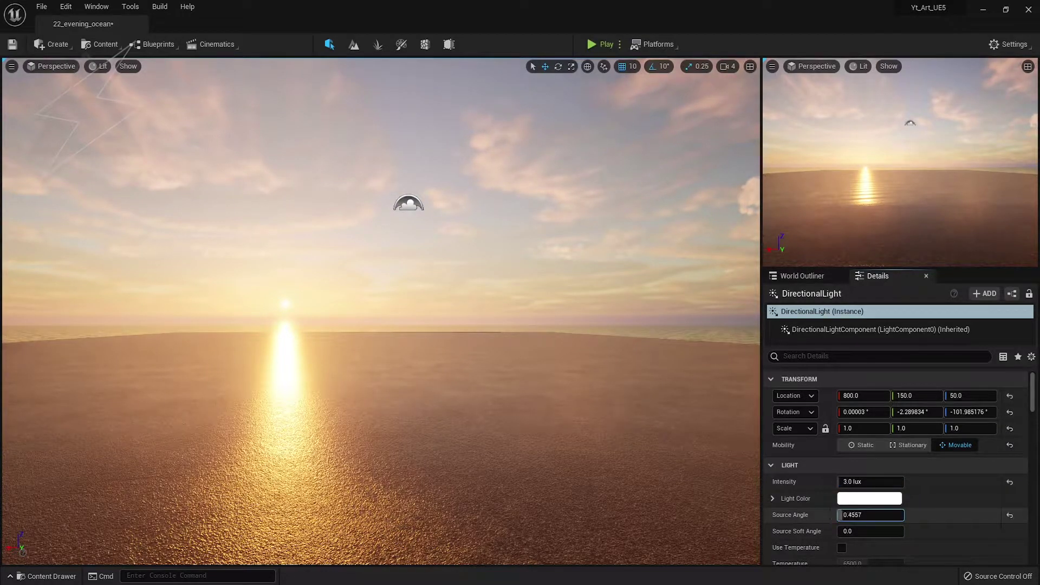
{"action": "scroll", "coordinate": [882, 492], "scroll_direction": "down", "scroll_amount": 3}
{"action": "scroll", "coordinate": [881, 480], "scroll_direction": "down", "scroll_amount": 3}
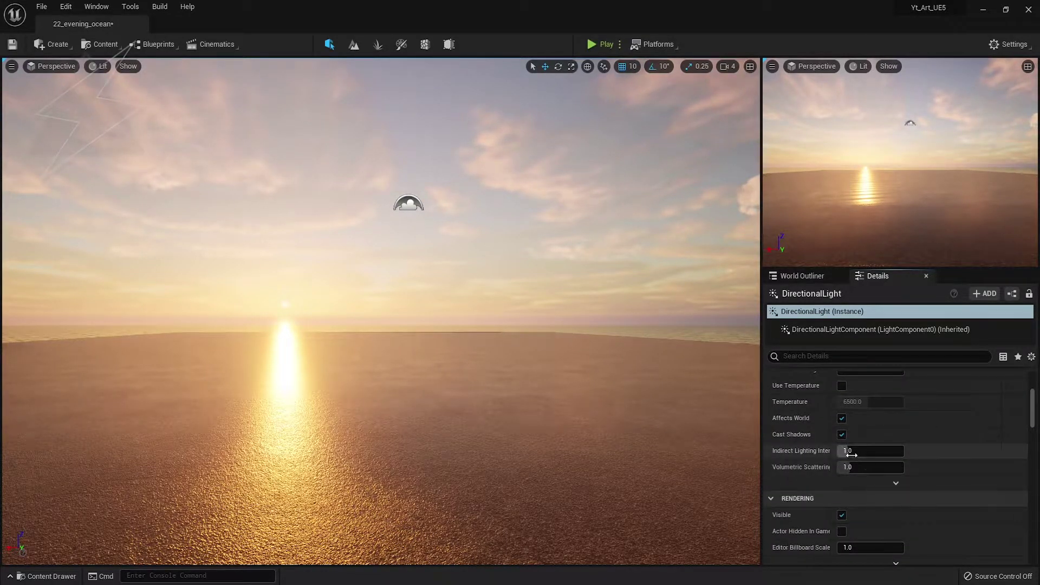
{"action": "key", "text": "Return"}
- Toggle the sun's visibility off and back on, then adjust its dynamic shadow distance
{"action": "scroll", "coordinate": [885, 498], "scroll_direction": "up", "scroll_amount": 2}
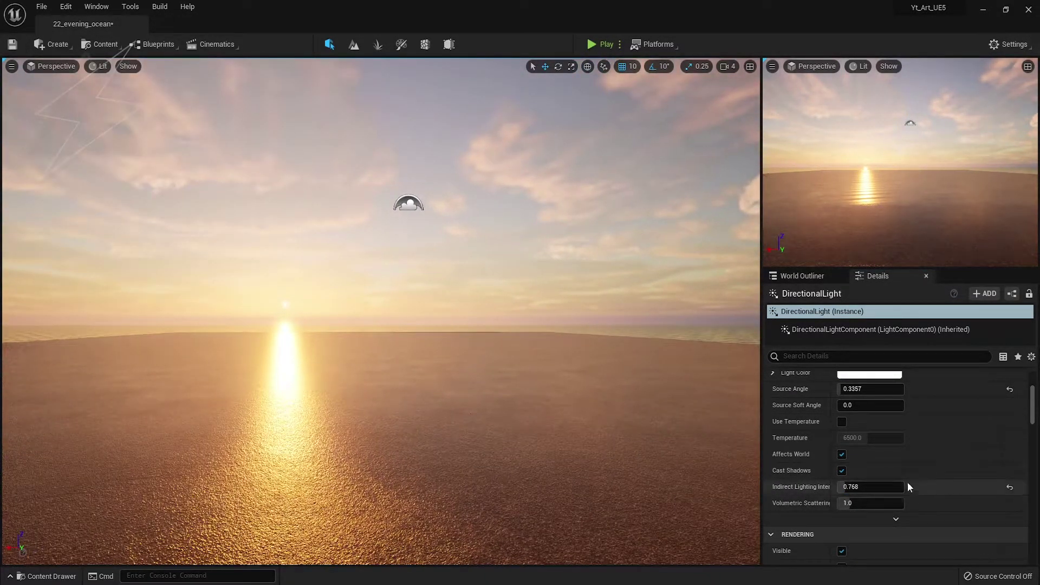
{"action": "scroll", "coordinate": [907, 486], "scroll_direction": "down", "scroll_amount": 3}
{"action": "left_click", "coordinate": [841, 443]}
{"action": "left_click", "coordinate": [841, 443]}
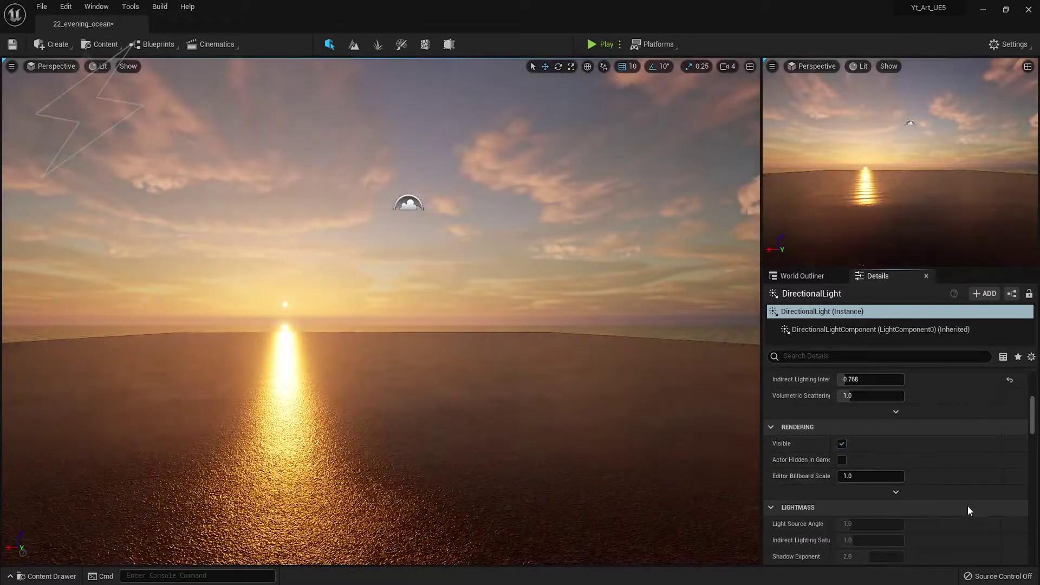
{"action": "scroll", "coordinate": [909, 477], "scroll_direction": "down", "scroll_amount": 5}
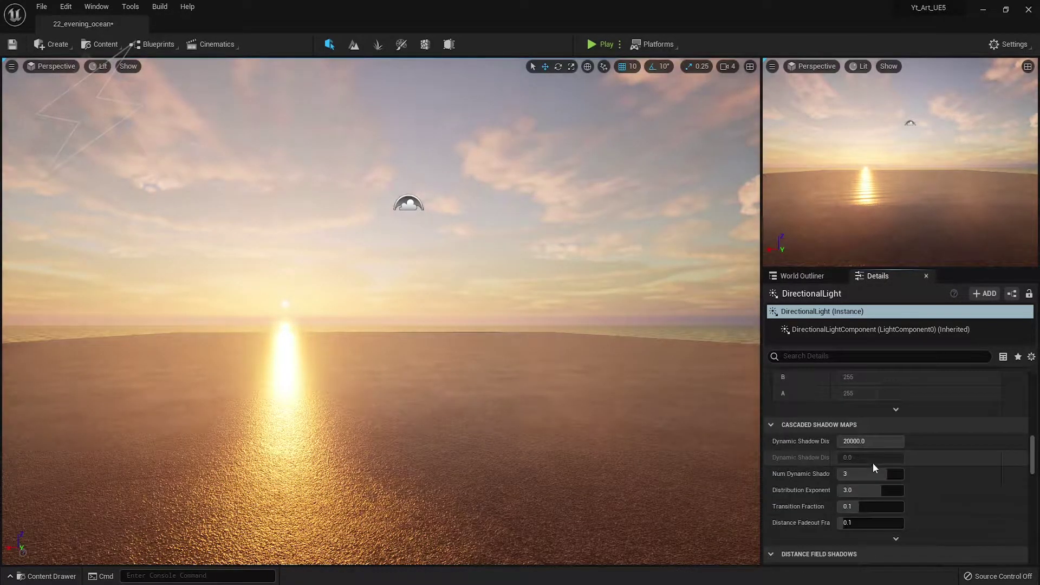
{"action": "left_click_drag", "start_coordinate": [869, 441], "coordinate": [853, 441]}
{"action": "scroll", "coordinate": [928, 524], "scroll_direction": "down", "scroll_amount": 2}
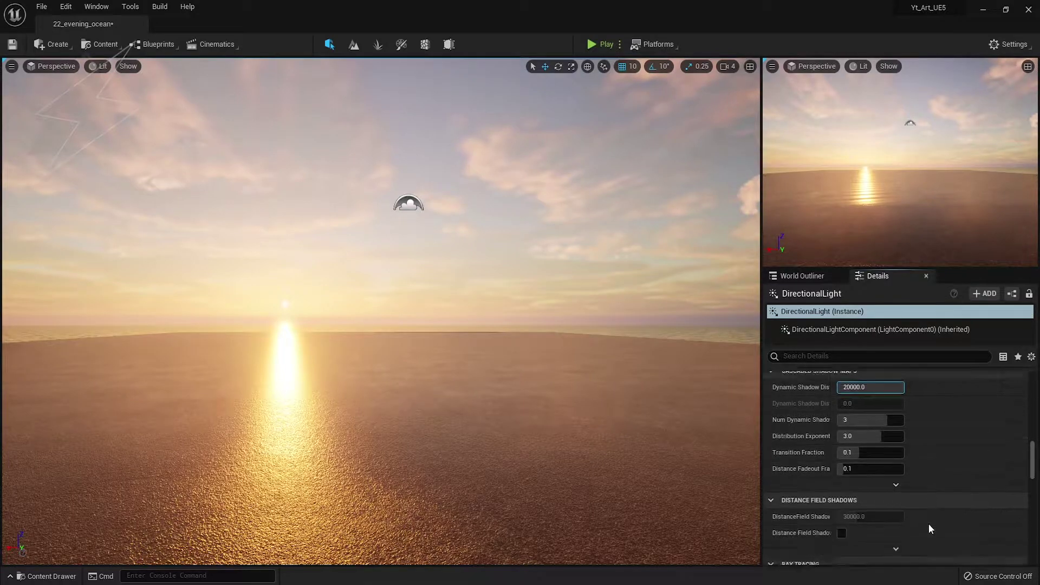
{"action": "scroll", "coordinate": [910, 520], "scroll_direction": "down", "scroll_amount": 3}
{"action": "scroll", "coordinate": [915, 488], "scroll_direction": "down", "scroll_amount": 2}
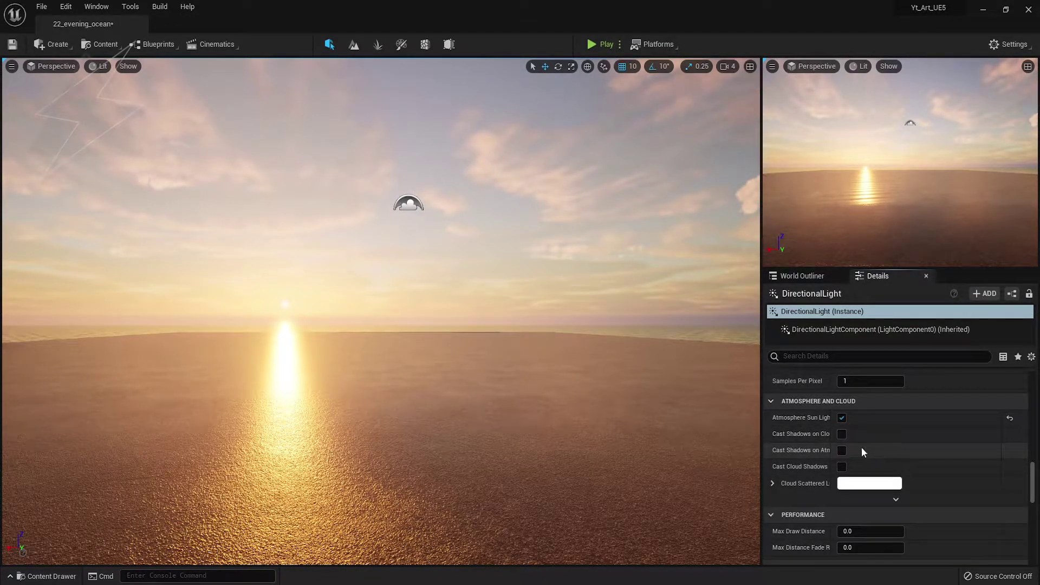
- Set the VolumetricCloud's Layer Bottom Altitude to about 16
{"action": "left_click", "coordinate": [803, 277]}
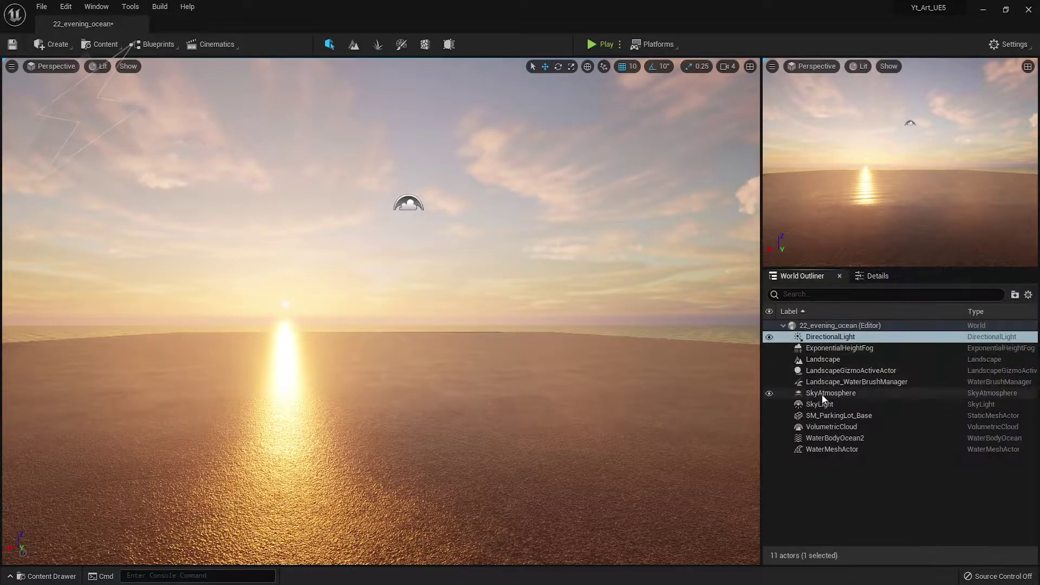
{"action": "left_click", "coordinate": [875, 275]}
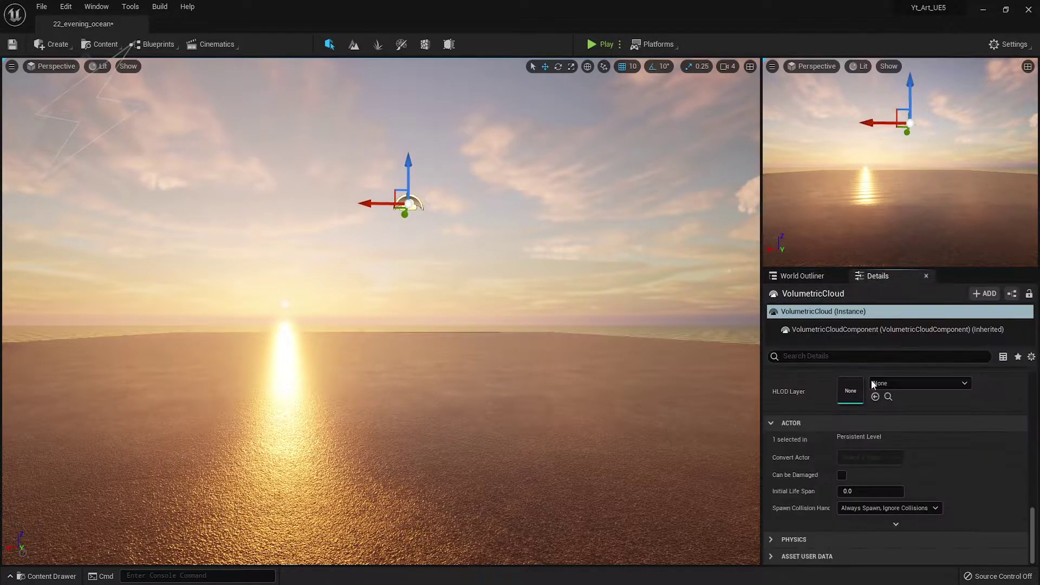
{"action": "scroll", "coordinate": [868, 479], "scroll_direction": "up", "scroll_amount": 10}
{"action": "left_click_drag", "start_coordinate": [869, 482], "coordinate": [915, 481]}
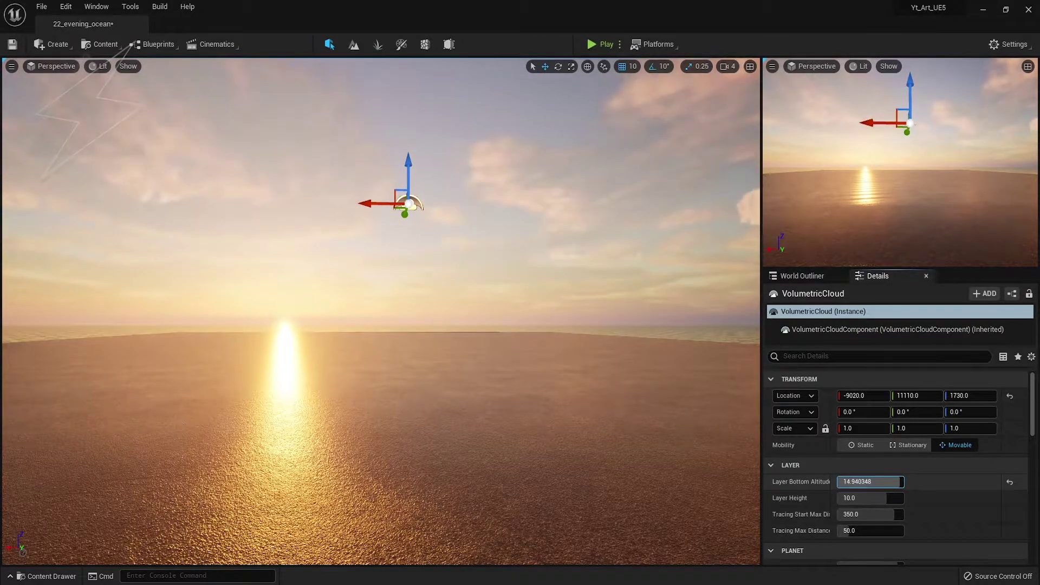
- Rotate the sun back down to an orange sunset glinting on the water
{"action": "key", "text": "ctrl+l"}
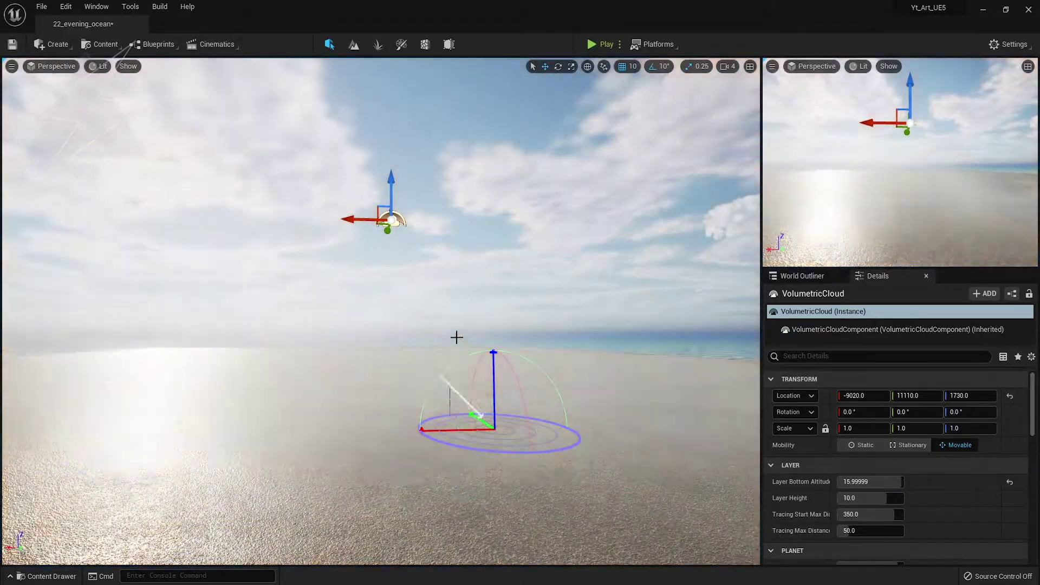
{"action": "mouse_move", "coordinate": [462, 347]}
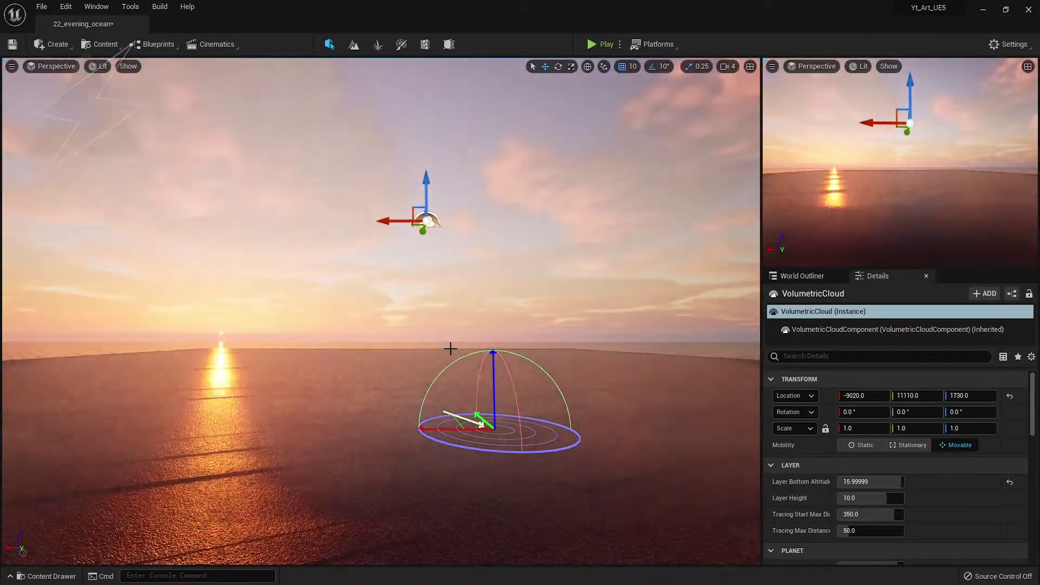
{"action": "mouse_move", "coordinate": [427, 316]}
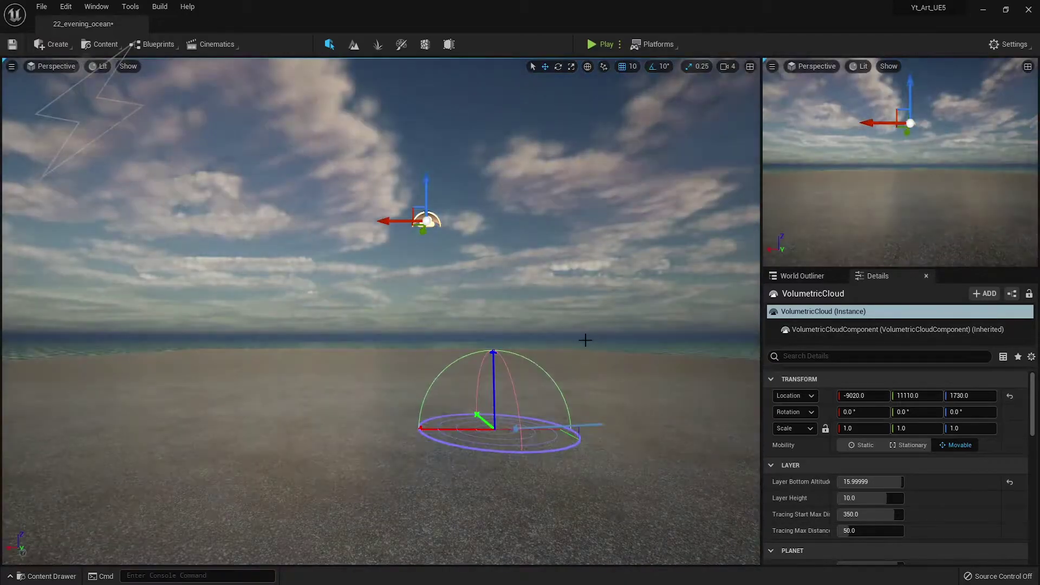
{"action": "mouse_move", "coordinate": [512, 347]}
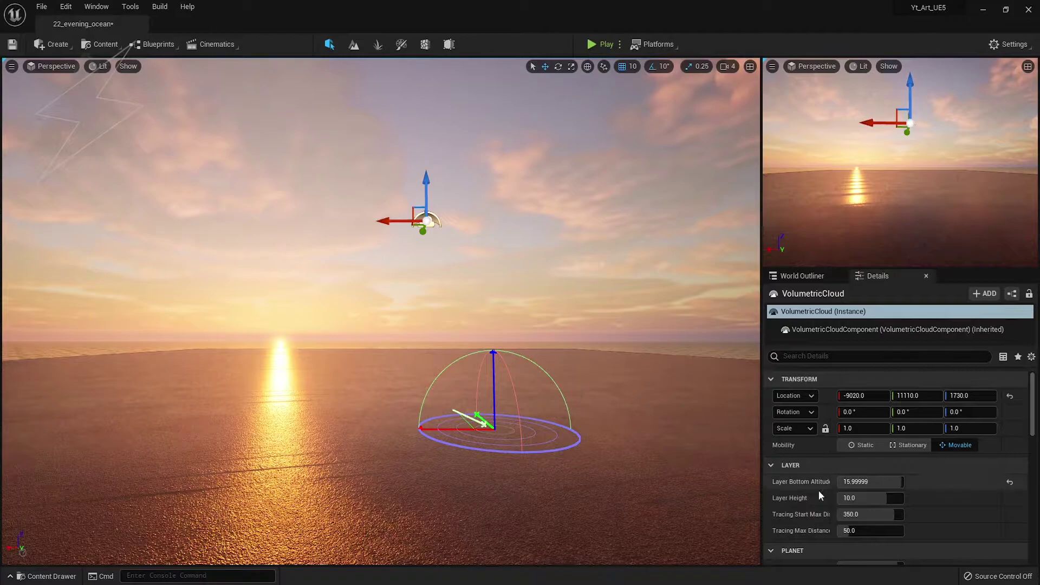
- Confirm the directional light's intensity at 1.0 lux
{"action": "left_click", "coordinate": [801, 276]}
{"action": "left_click", "coordinate": [826, 343]}
{"action": "left_click", "coordinate": [870, 276]}
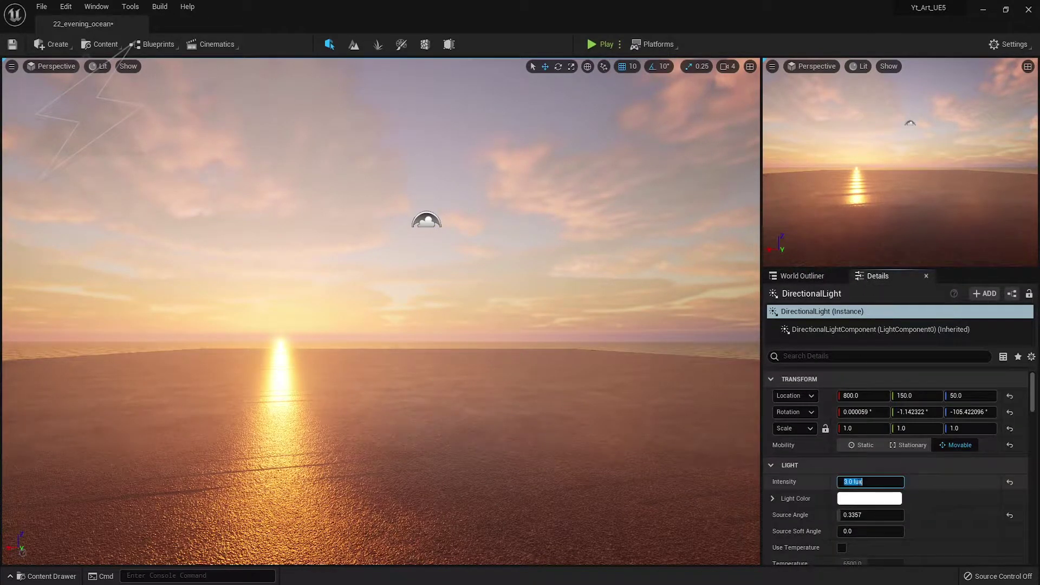
{"action": "type", "text": "1"}
{"action": "key", "text": "Return"}
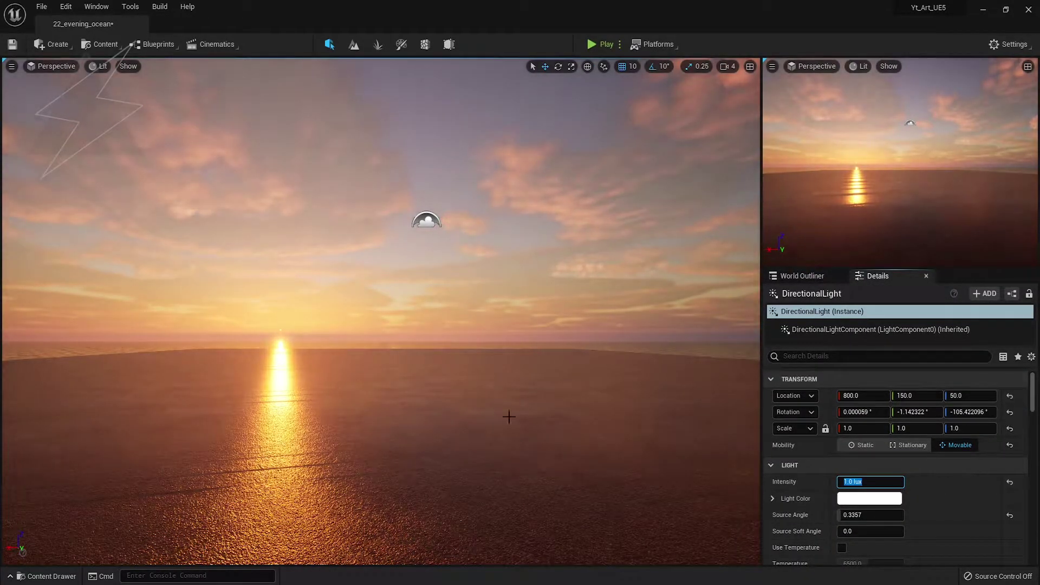
- Review the SkyAtmosphere and SkyLight properties
{"action": "left_click", "coordinate": [801, 275]}
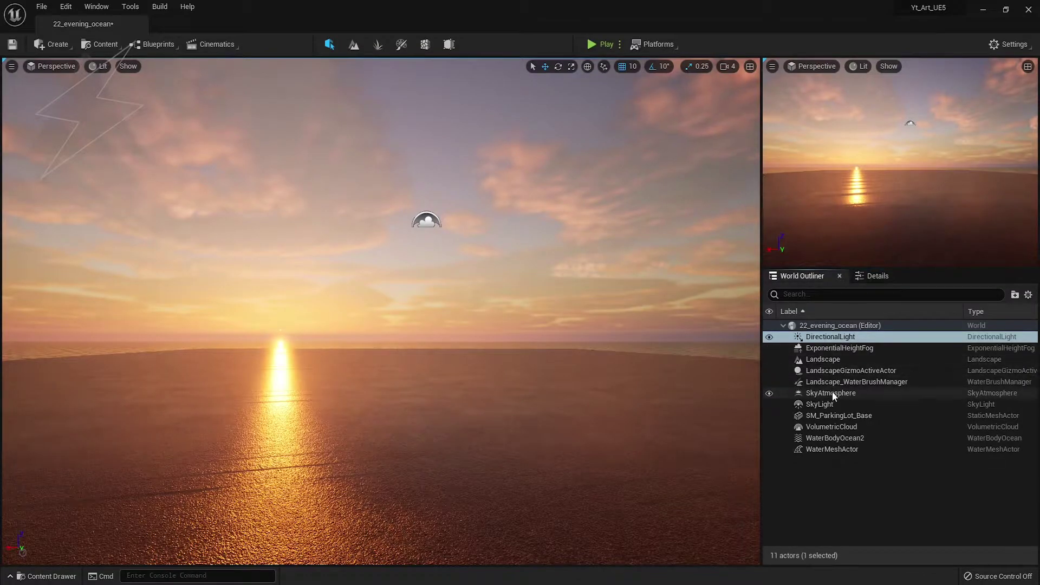
{"action": "left_click", "coordinate": [865, 277]}
{"action": "scroll", "coordinate": [889, 479], "scroll_direction": "down", "scroll_amount": 3}
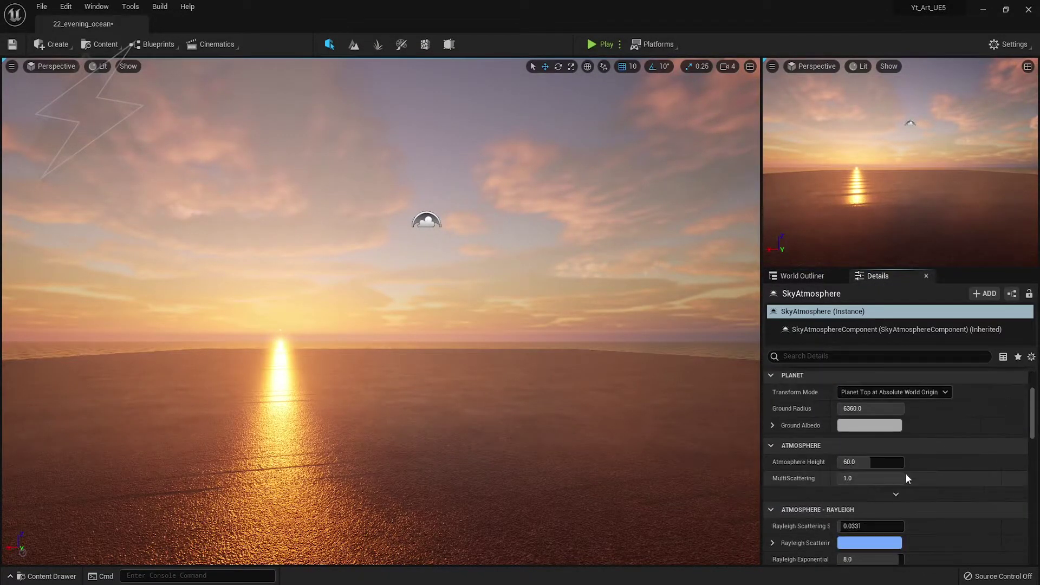
{"action": "left_click", "coordinate": [802, 276]}
{"action": "left_click", "coordinate": [819, 404]}
{"action": "left_click", "coordinate": [872, 276]}
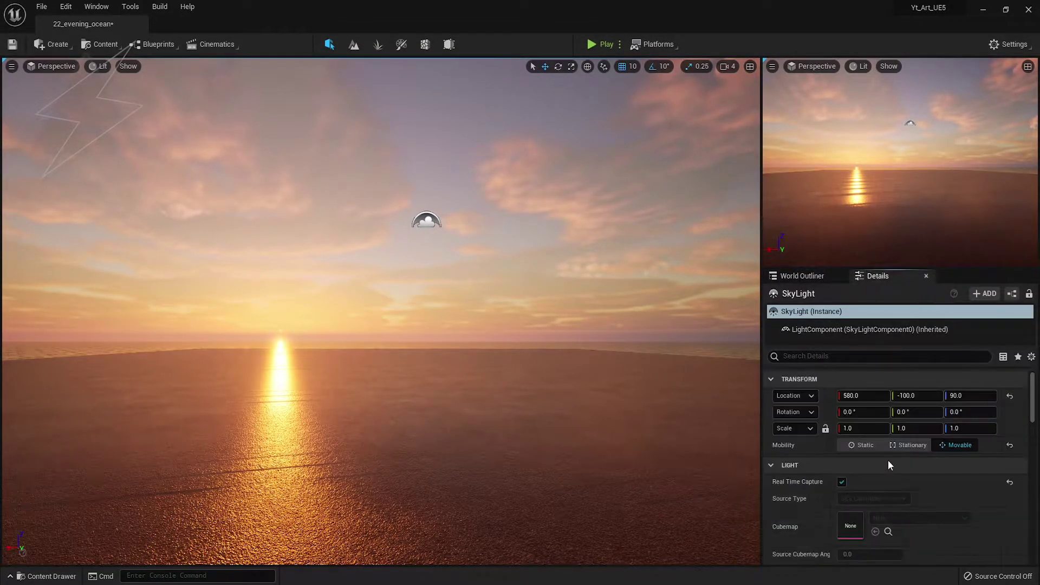
{"action": "scroll", "coordinate": [893, 471], "scroll_direction": "down", "scroll_amount": 3}
{"action": "scroll", "coordinate": [888, 493], "scroll_direction": "down", "scroll_amount": 3}
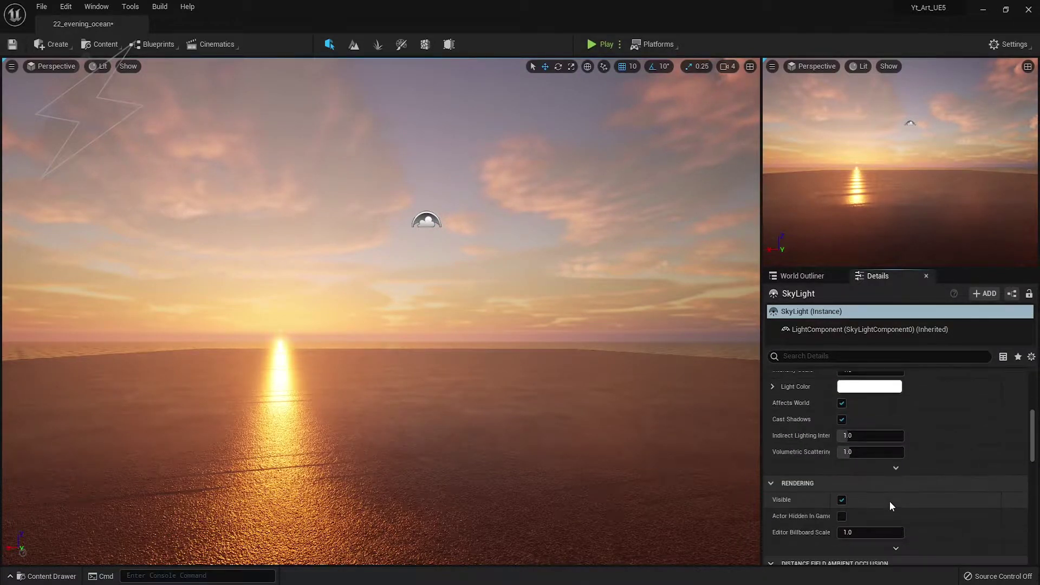
{"action": "scroll", "coordinate": [855, 474], "scroll_direction": "up", "scroll_amount": 5}
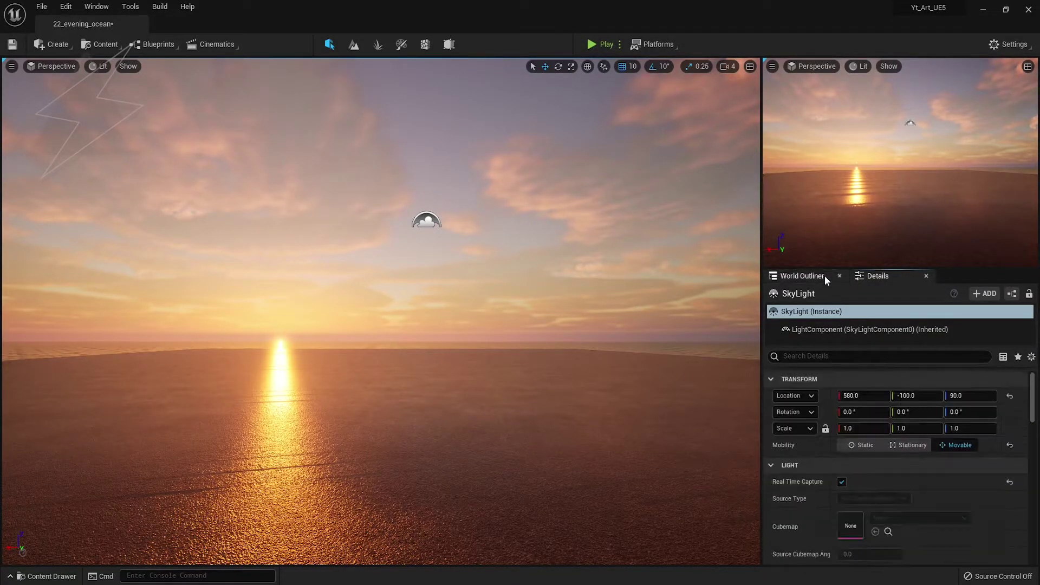
- Select the VolumetricCloud actor to show its properties
{"action": "left_click", "coordinate": [824, 275]}
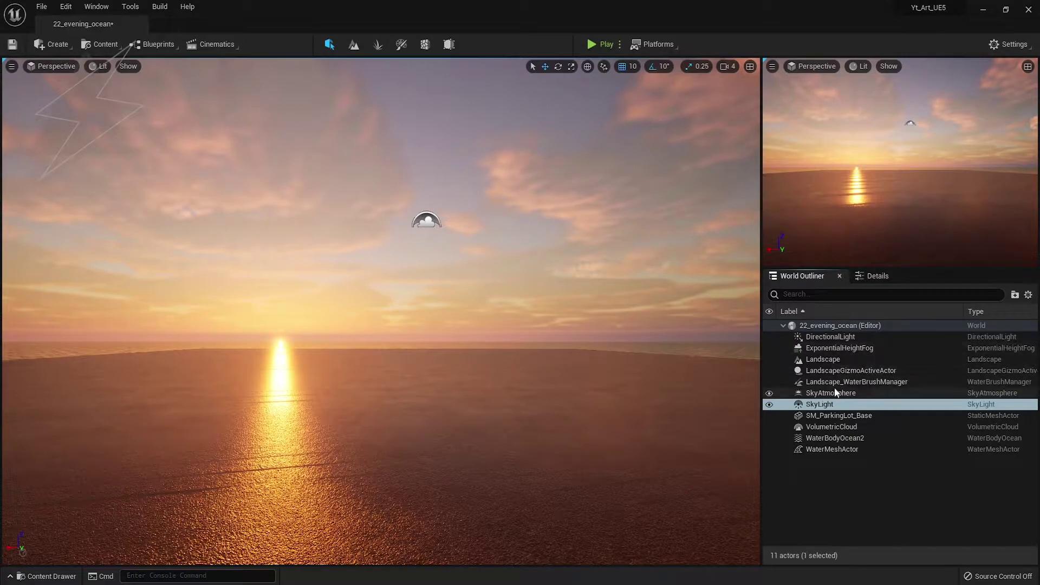
{"action": "left_click", "coordinate": [831, 427]}
{"action": "left_click", "coordinate": [872, 277]}
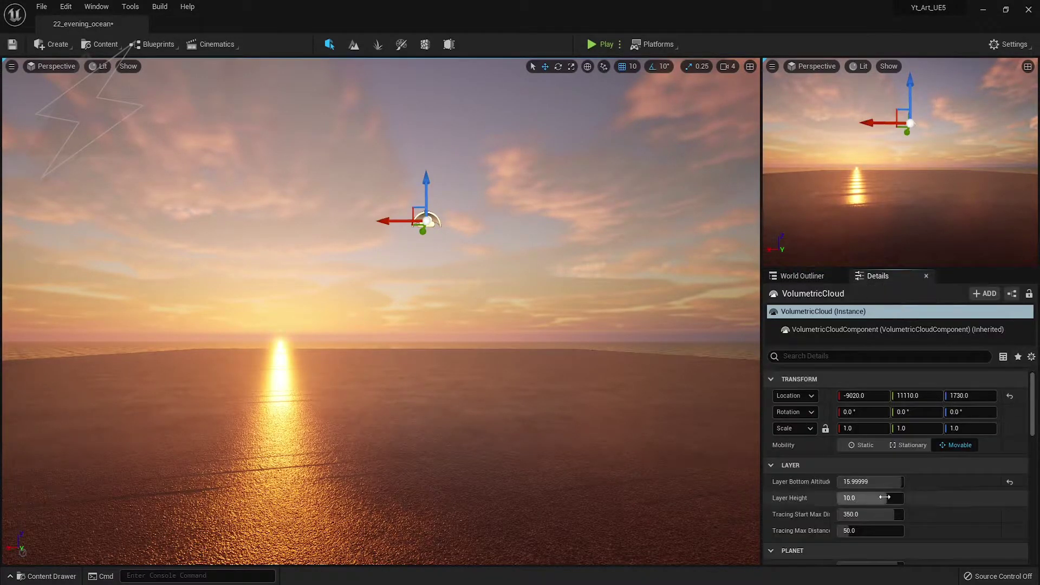
- Set cloud bottom altitude 20, height ~15, tracing start distance 500, tracing max distance ~151
{"action": "mouse_move", "coordinate": [870, 498]}
{"action": "left_mouse_down"}
{"action": "mouse_move", "coordinate": [921, 498]}
{"action": "mouse_move", "coordinate": [850, 481]}
{"action": "mouse_move", "coordinate": [920, 482]}
{"action": "mouse_move", "coordinate": [855, 481]}
{"action": "left_mouse_up"}
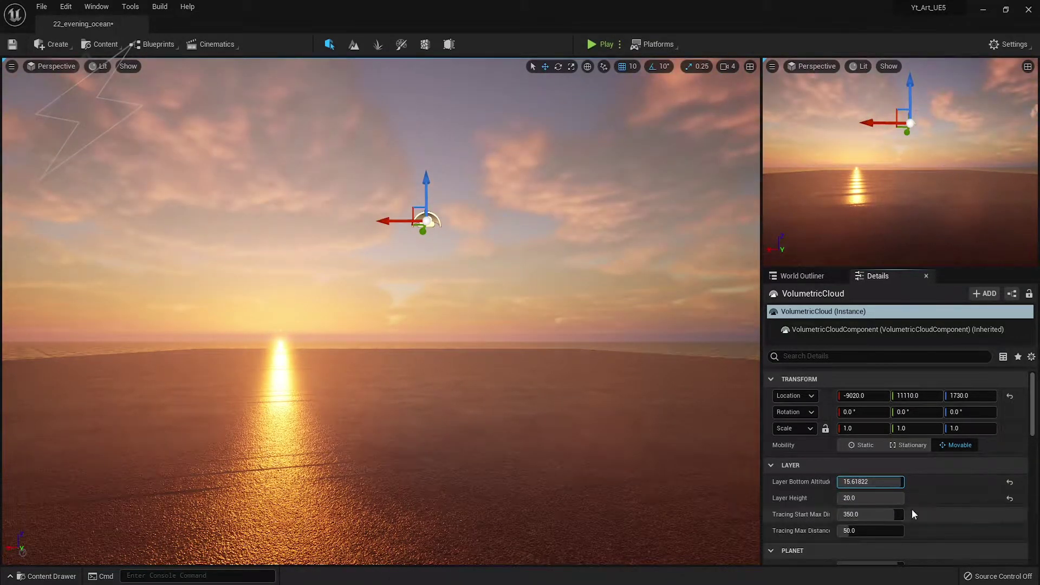
{"action": "scroll", "coordinate": [940, 486], "scroll_direction": "down", "scroll_amount": 2}
{"action": "mouse_move", "coordinate": [877, 427]}
{"action": "left_mouse_down"}
{"action": "mouse_move", "coordinate": [861, 428]}
{"action": "mouse_move", "coordinate": [899, 427]}
{"action": "mouse_move", "coordinate": [854, 443]}
{"action": "mouse_move", "coordinate": [899, 444]}
{"action": "mouse_move", "coordinate": [902, 460]}
{"action": "mouse_move", "coordinate": [845, 477]}
{"action": "mouse_move", "coordinate": [870, 476]}
{"action": "left_mouse_up"}
{"action": "scroll", "coordinate": [885, 509], "scroll_direction": "down", "scroll_amount": 2}
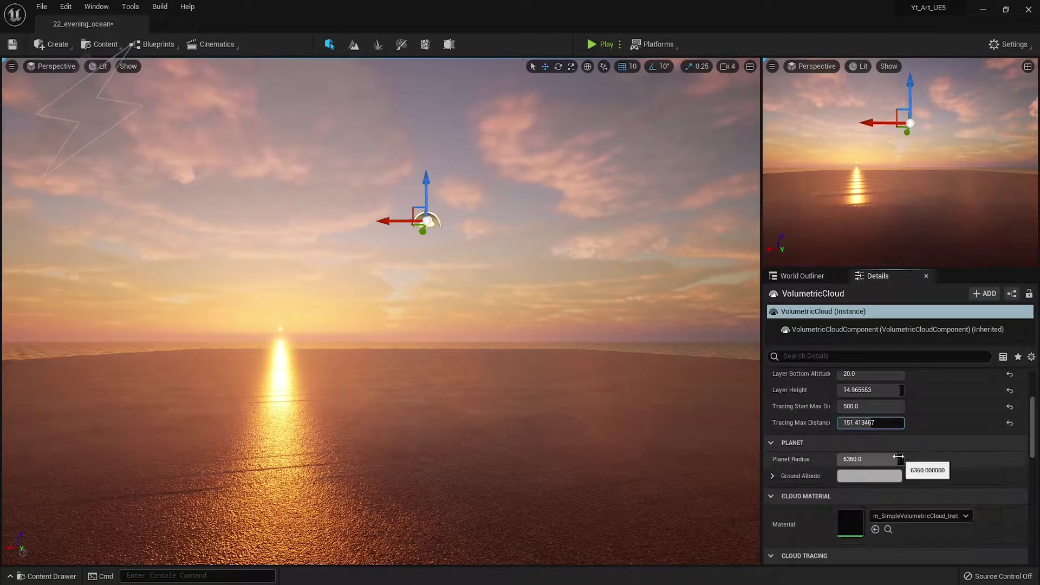
{"action": "scroll", "coordinate": [869, 503], "scroll_direction": "down", "scroll_amount": 5}
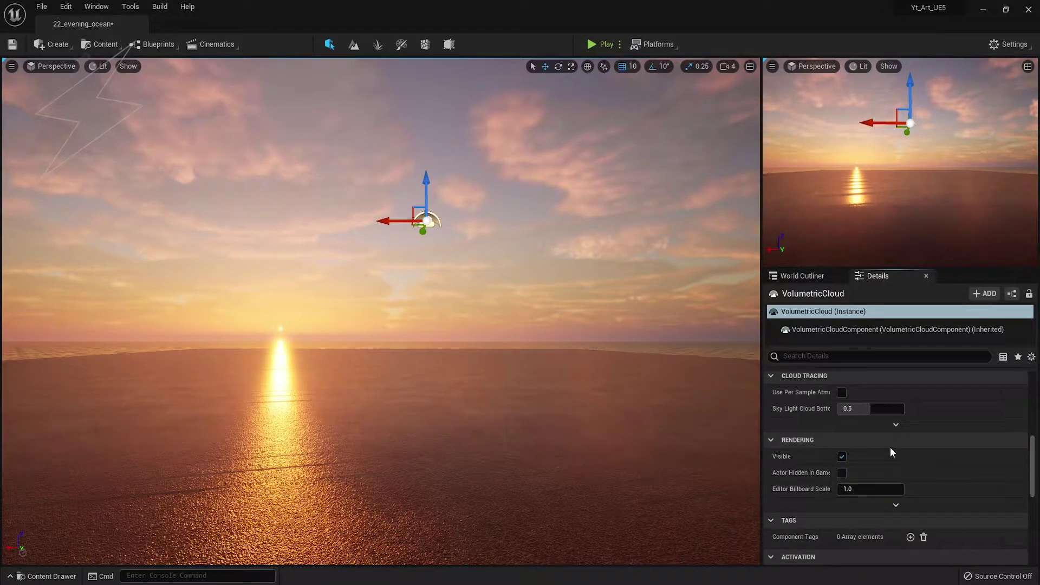
{"action": "scroll", "coordinate": [874, 432], "scroll_direction": "up", "scroll_amount": 5}
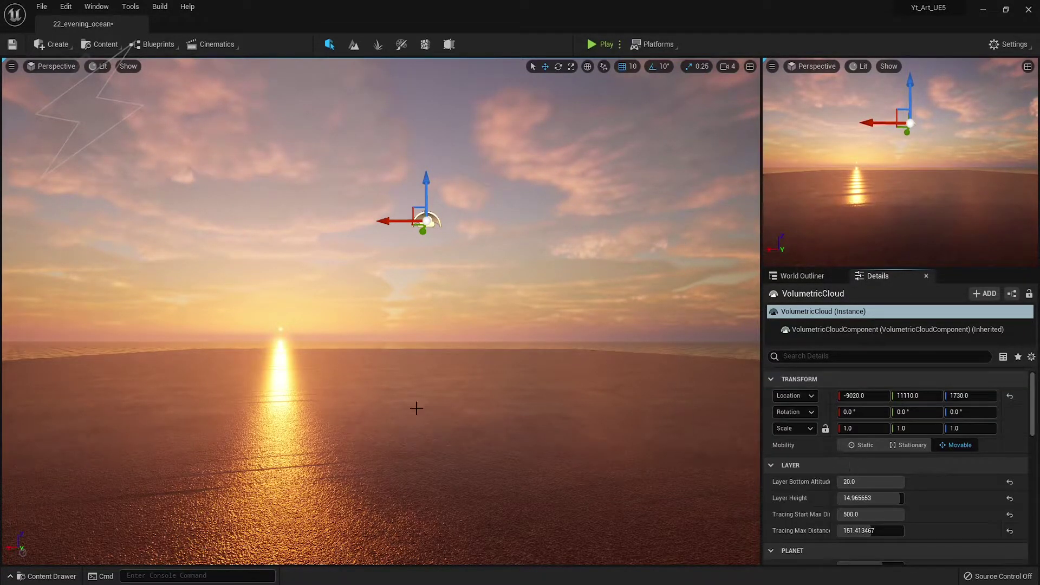
{"action": "right_click_drag", "start_coordinate": [382, 358], "coordinate": [405, 341]}
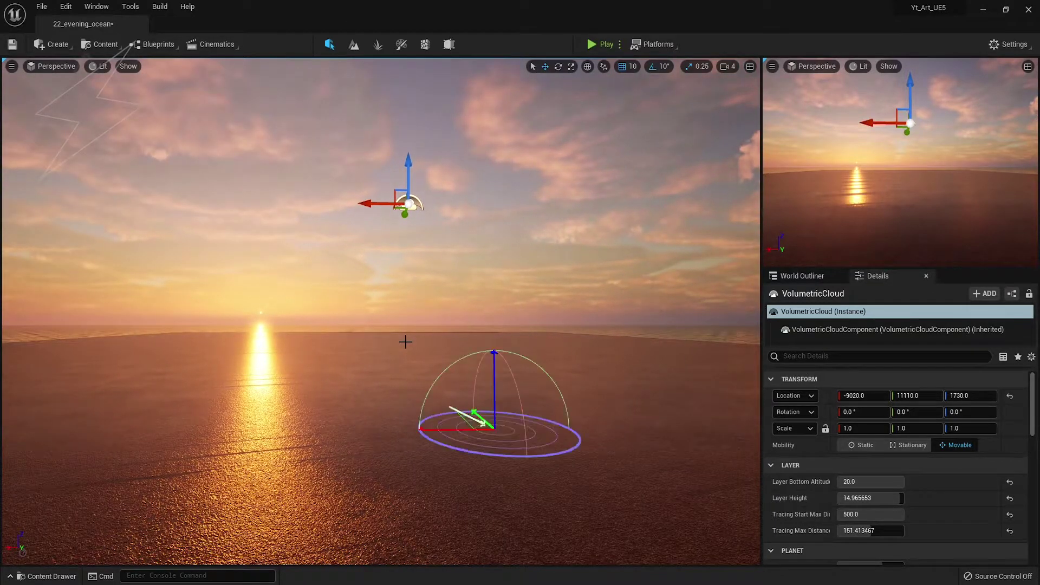
- Sweep the sun back and forth along the horizon, settling it low for pinker light
{"action": "key", "text": "ctrl+l"}
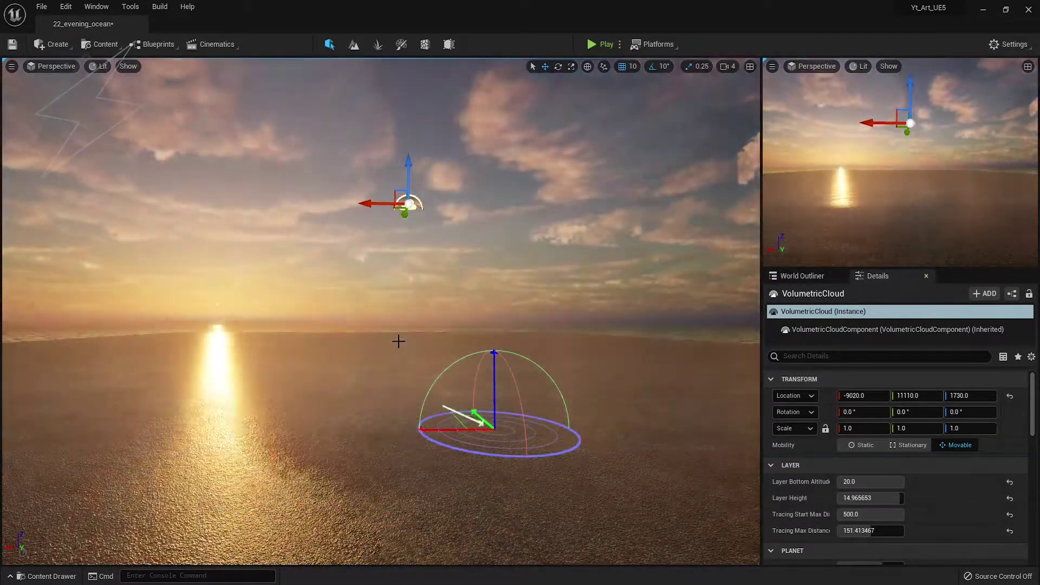
{"action": "key", "text": "ctrl+l"}
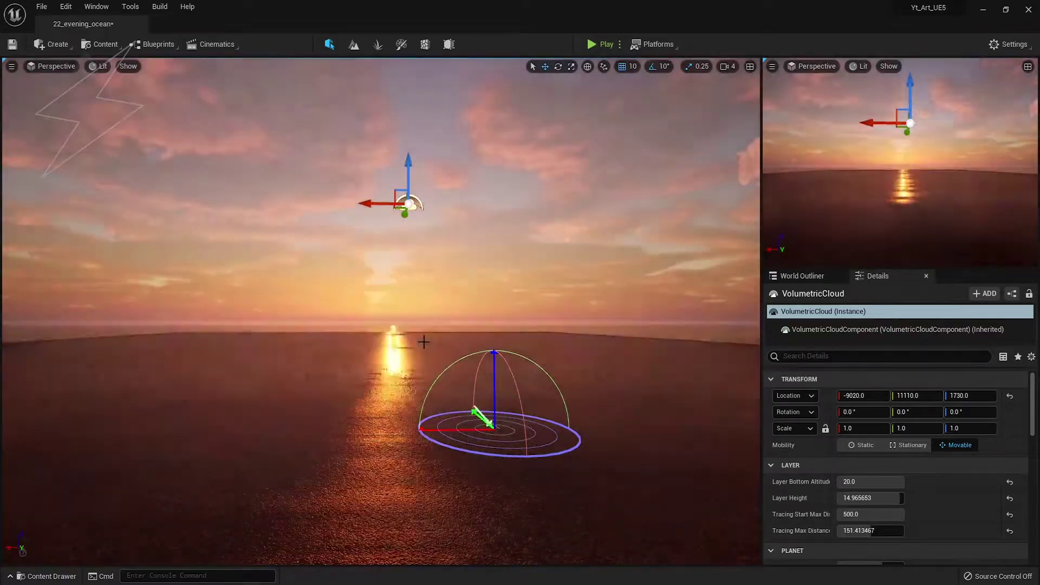
{"action": "key", "text": "ctrl+l"}
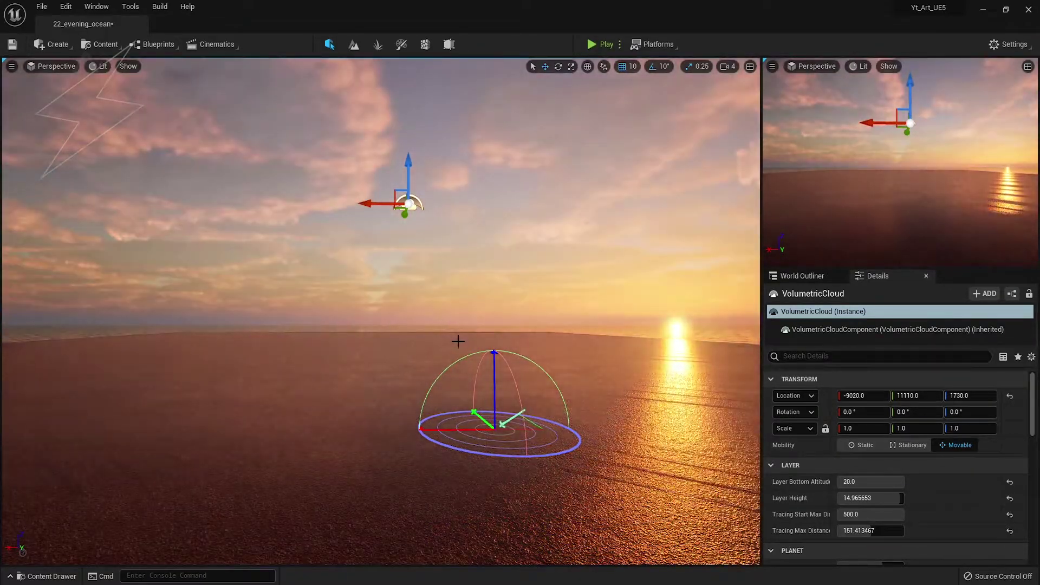
{"action": "key", "text": "ctrl+l"}
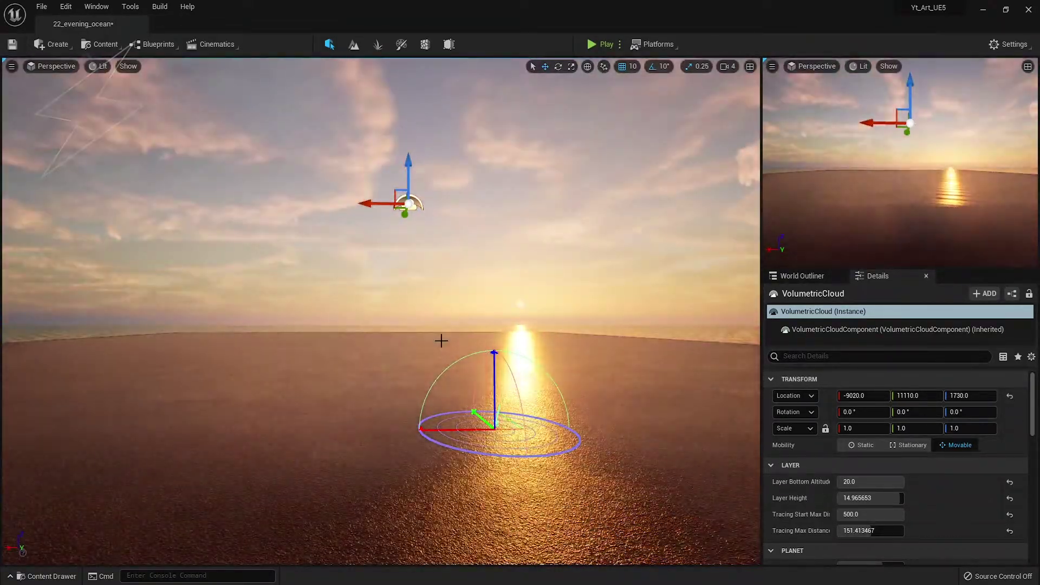
{"action": "key", "text": "ctrl+l"}
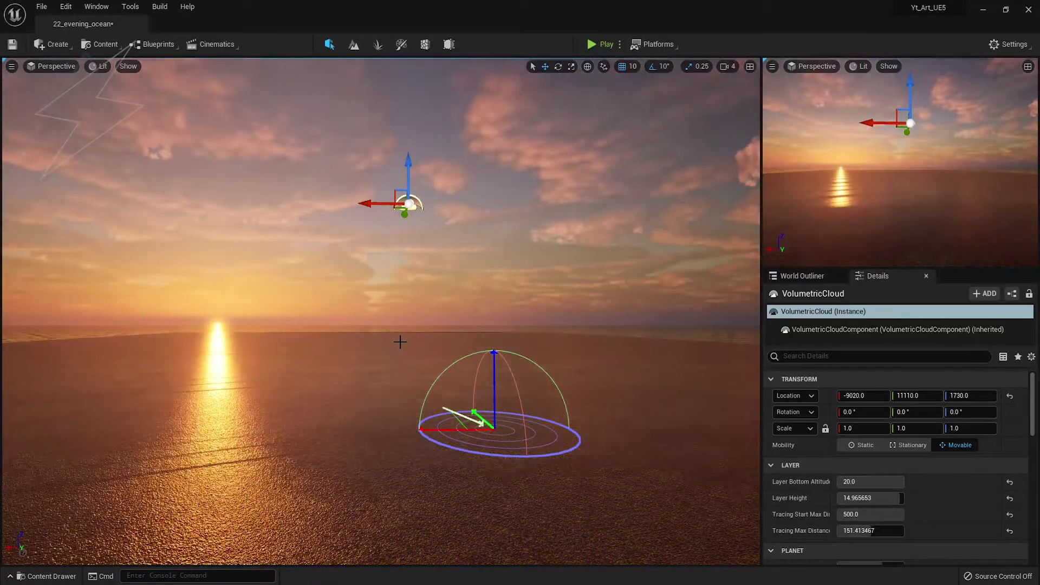
{"action": "key", "text": "ctrl+l"}
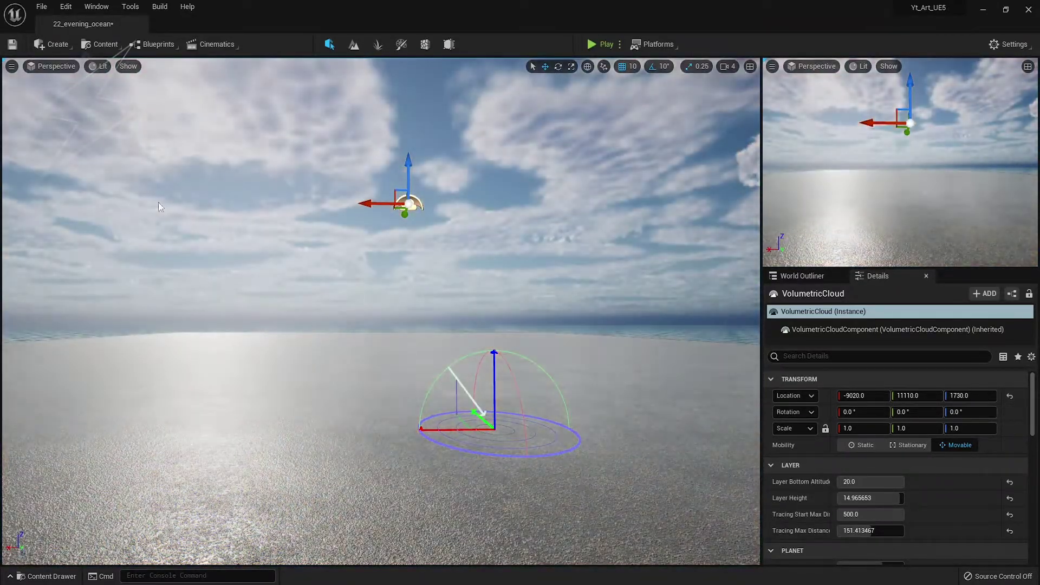
{"action": "key", "text": "ctrl+l"}
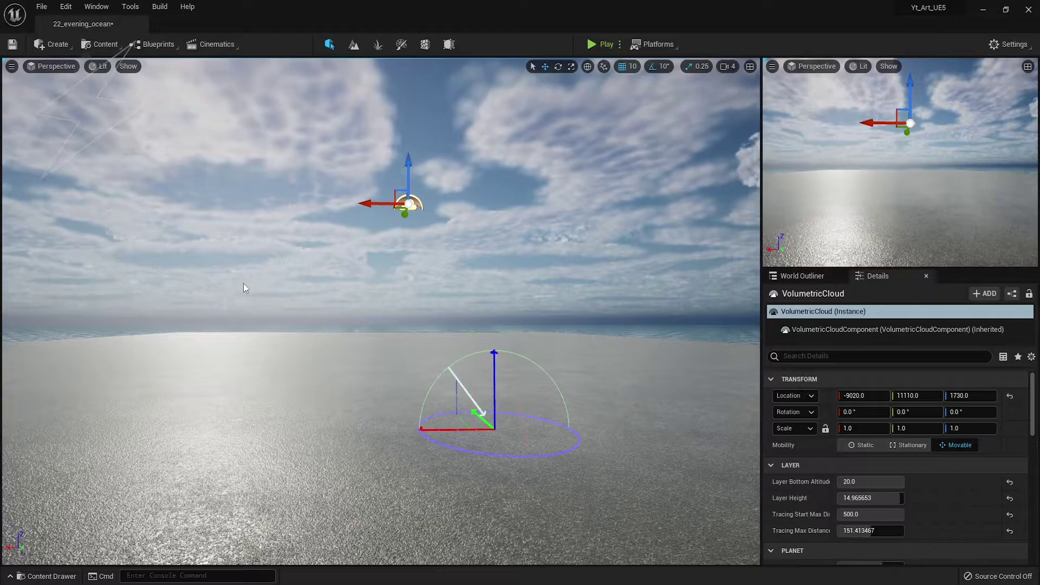
{"action": "key", "text": "ctrl+l"}
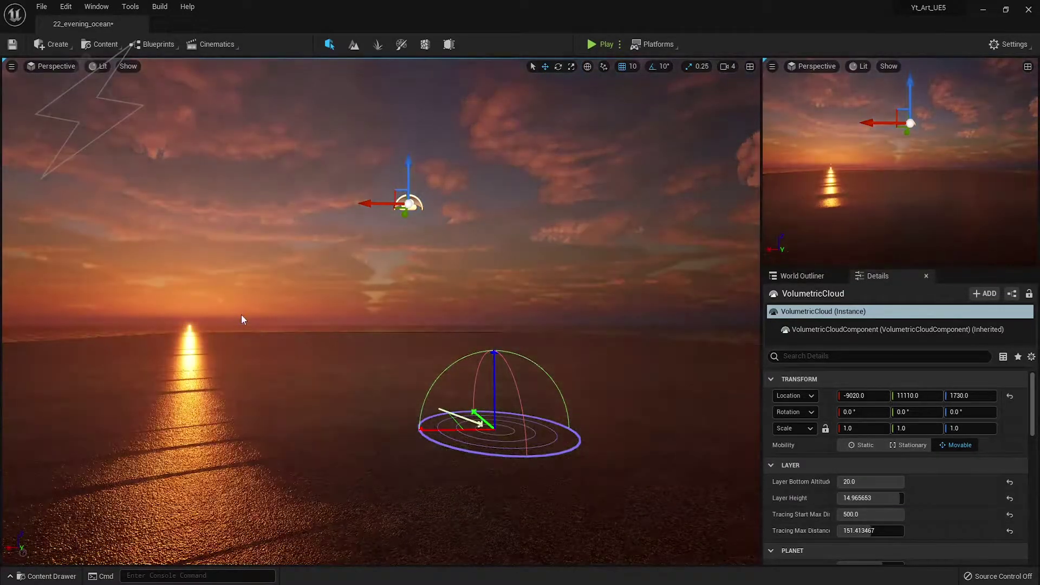
{"action": "key", "text": "ctrl+l"}
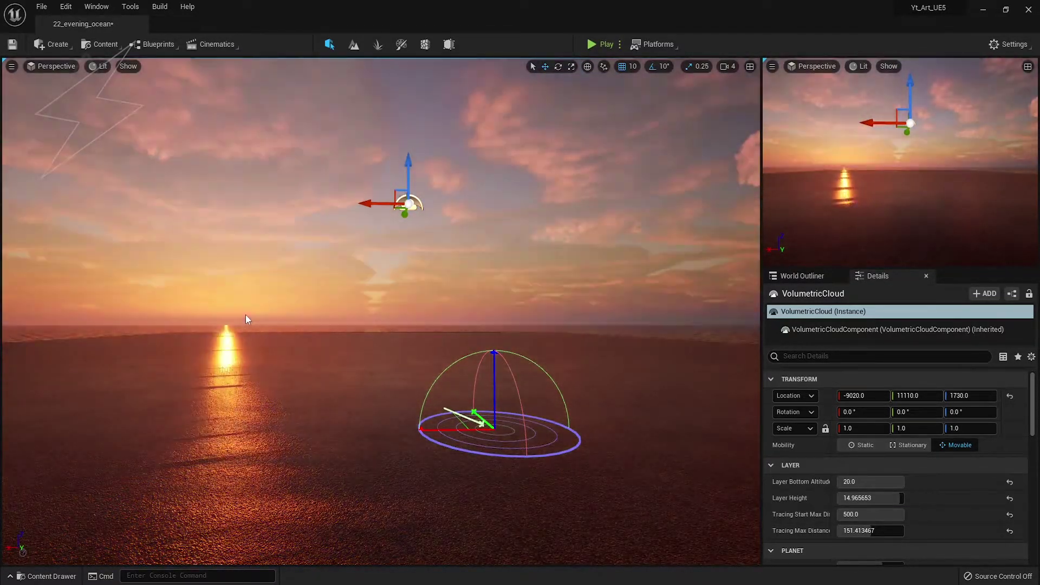
{"action": "key", "text": "ctrl+l"}
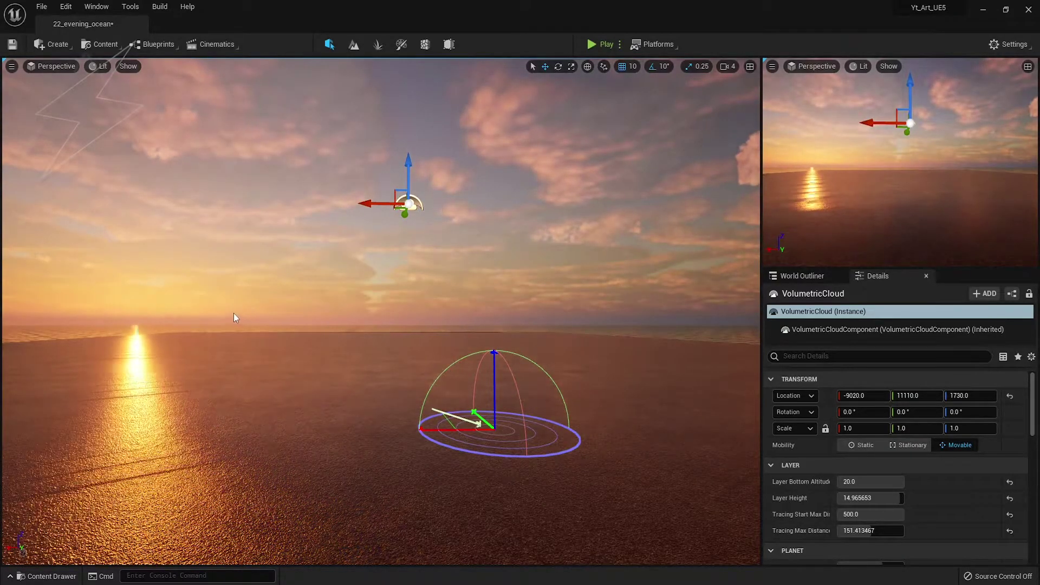
{"action": "key", "text": "ctrl+l"}
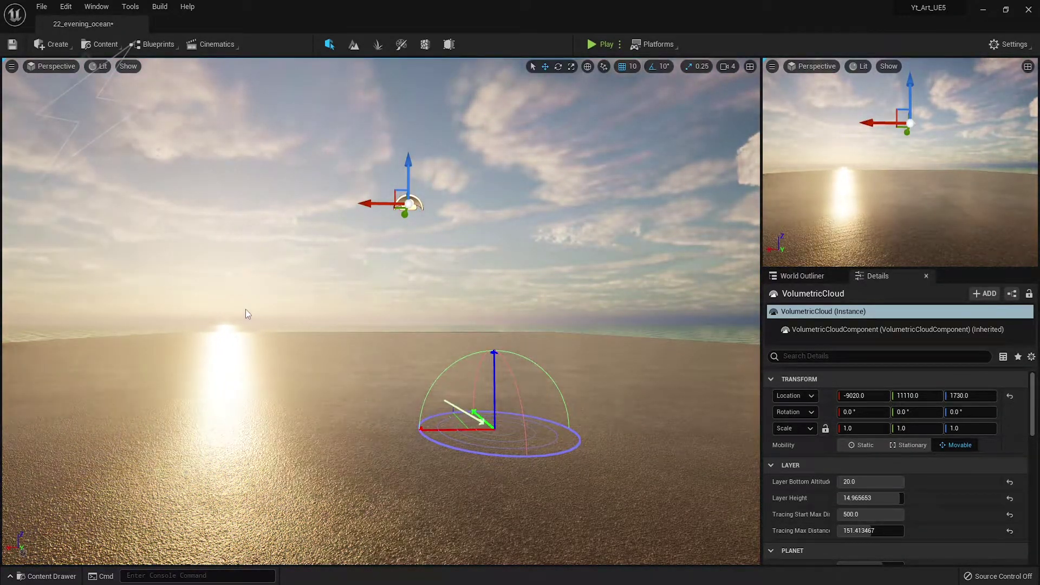
{"action": "key", "text": "ctrl+l"}
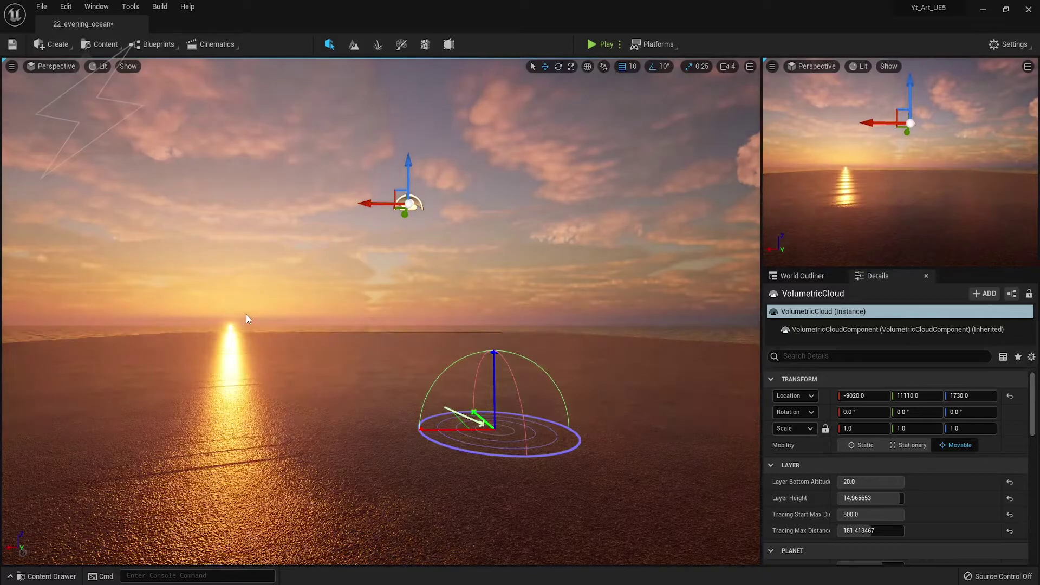
{"action": "key", "text": "ctrl+l"}
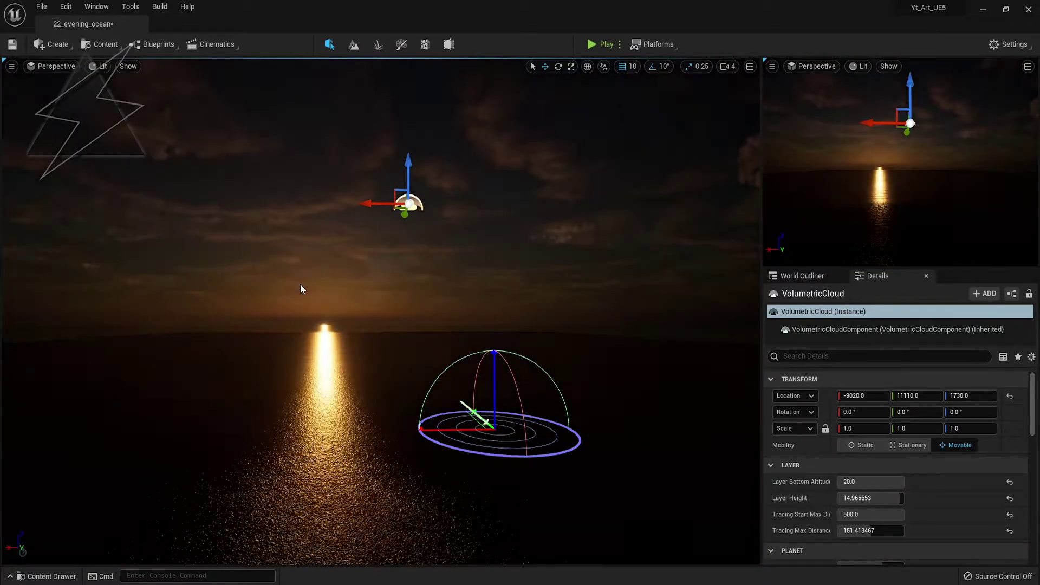
{"action": "key", "text": "ctrl+l"}
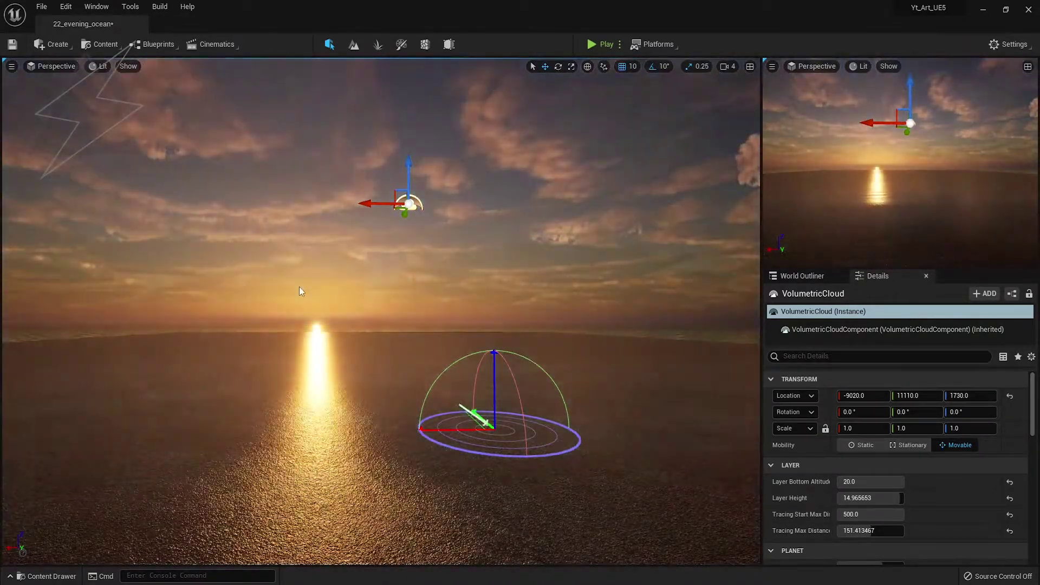
{"action": "key", "text": "ctrl+l"}
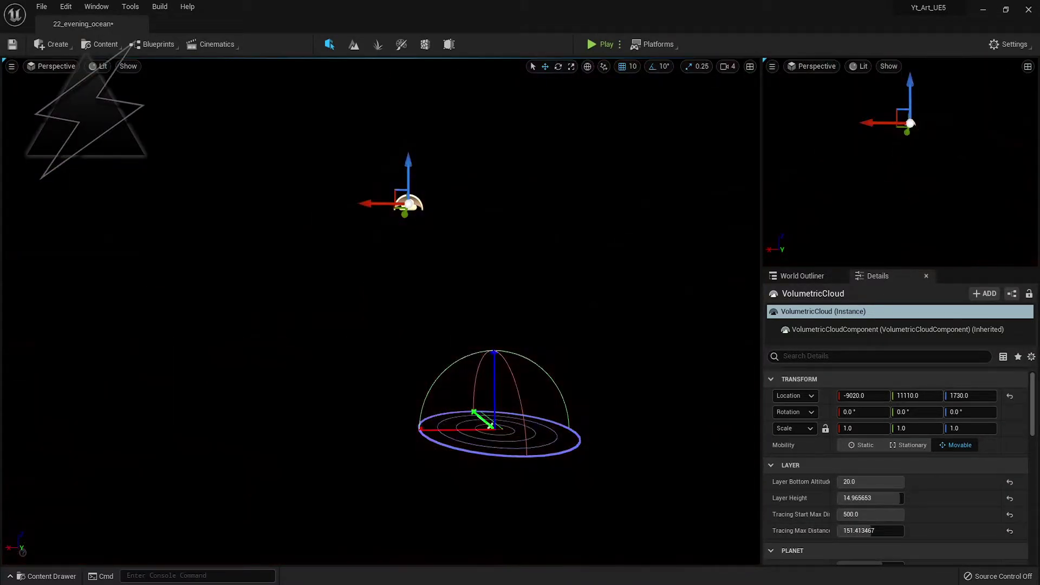
{"action": "key", "text": "ctrl+l"}
{"action": "key", "text": "ctrl+l"}
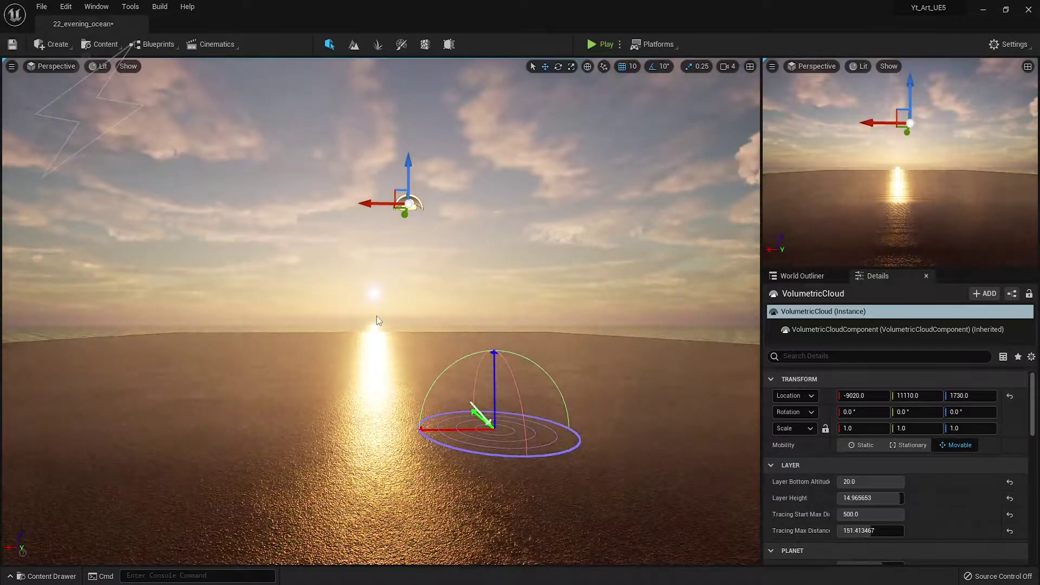
{"action": "key", "text": "ctrl+l"}
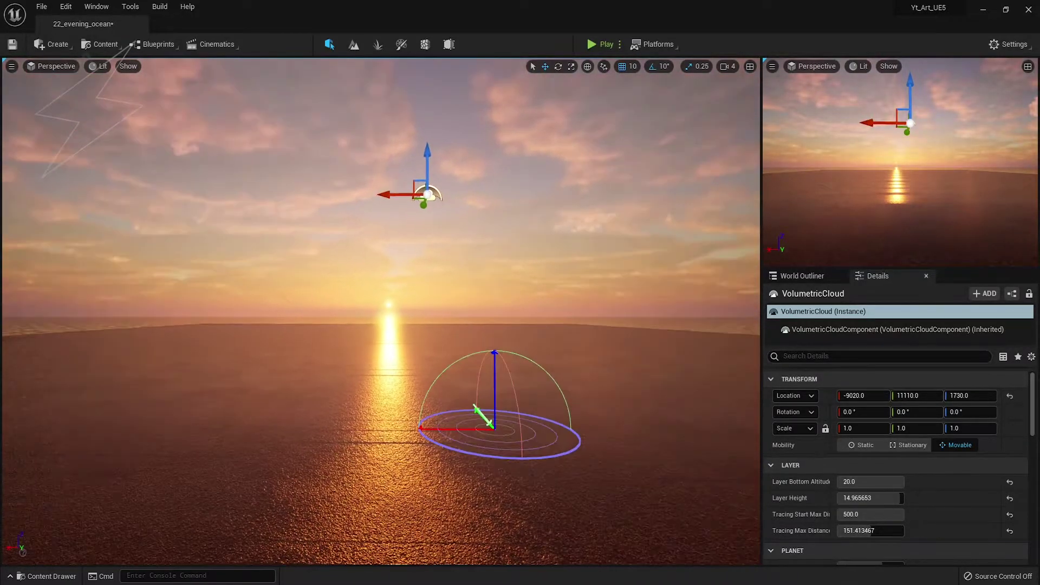
- Fly the view over the water and fine-tune the sun's height at the horizon
{"action": "right_click_drag", "start_coordinate": [424, 368], "coordinate": [424, 368]}
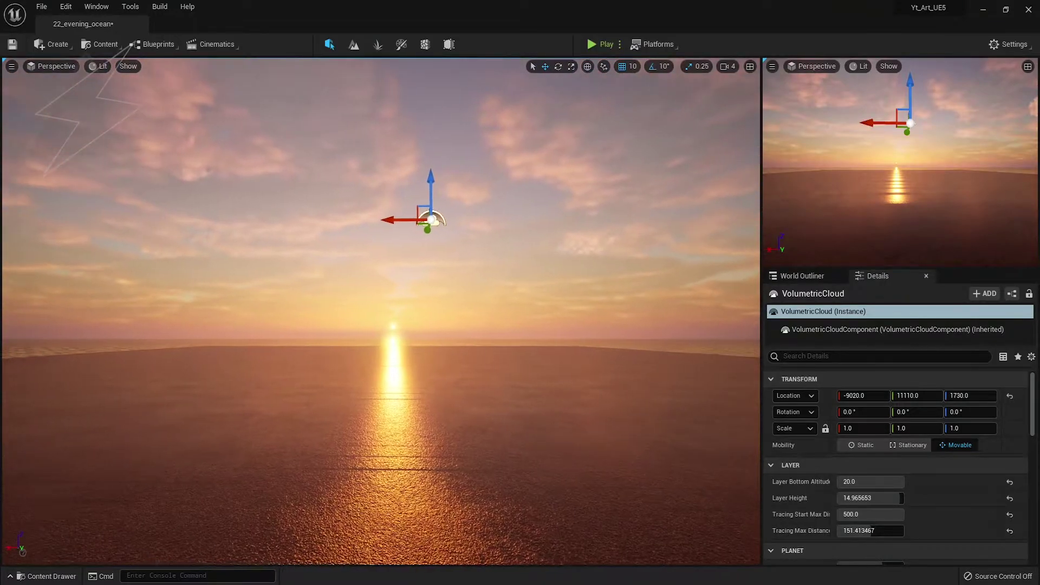
{"action": "key", "text": "ctrl+l"}
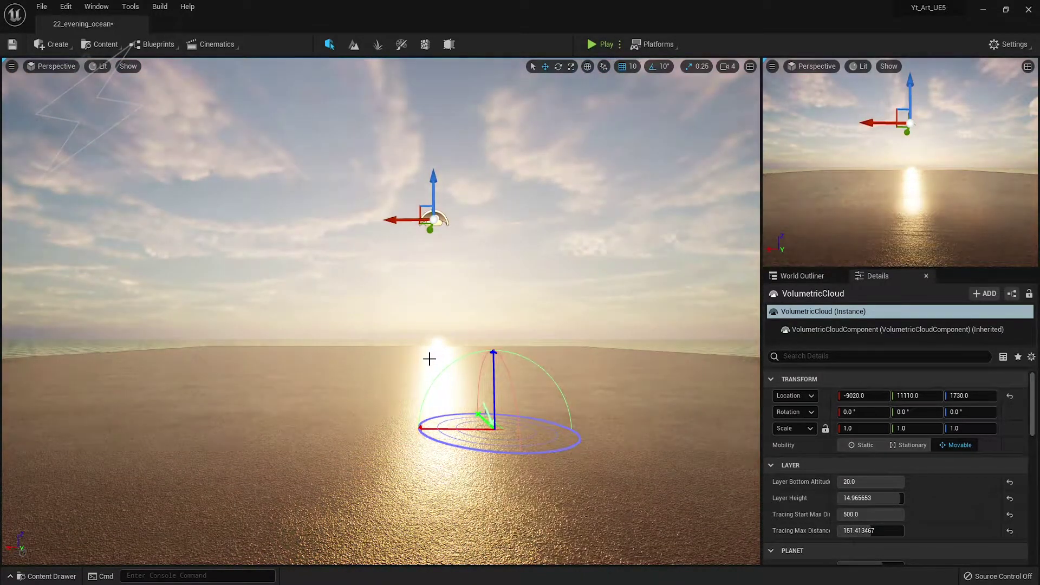
{"action": "key", "text": "ctrl+l"}
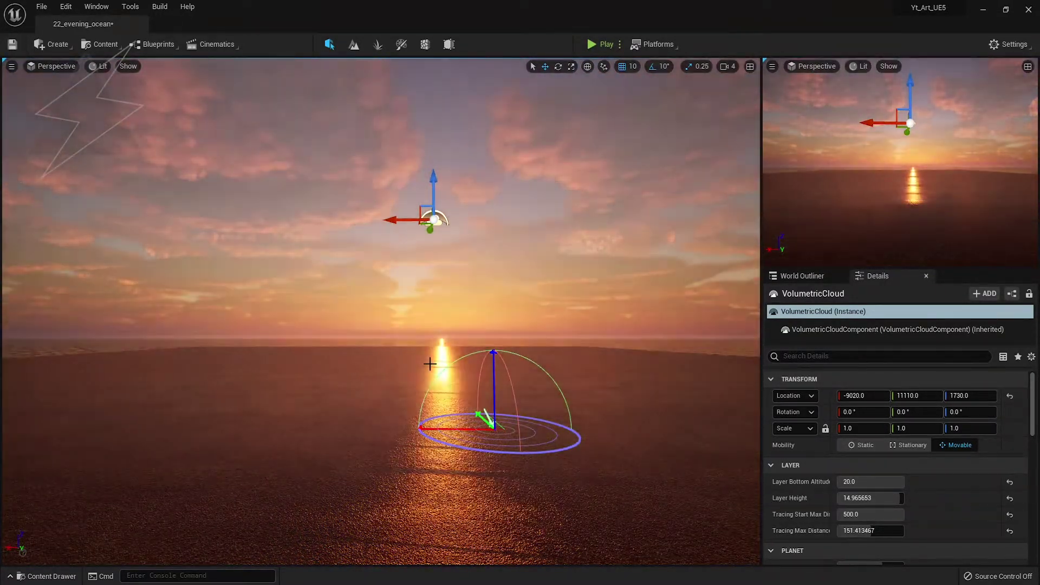
{"action": "key", "text": "ctrl+l"}
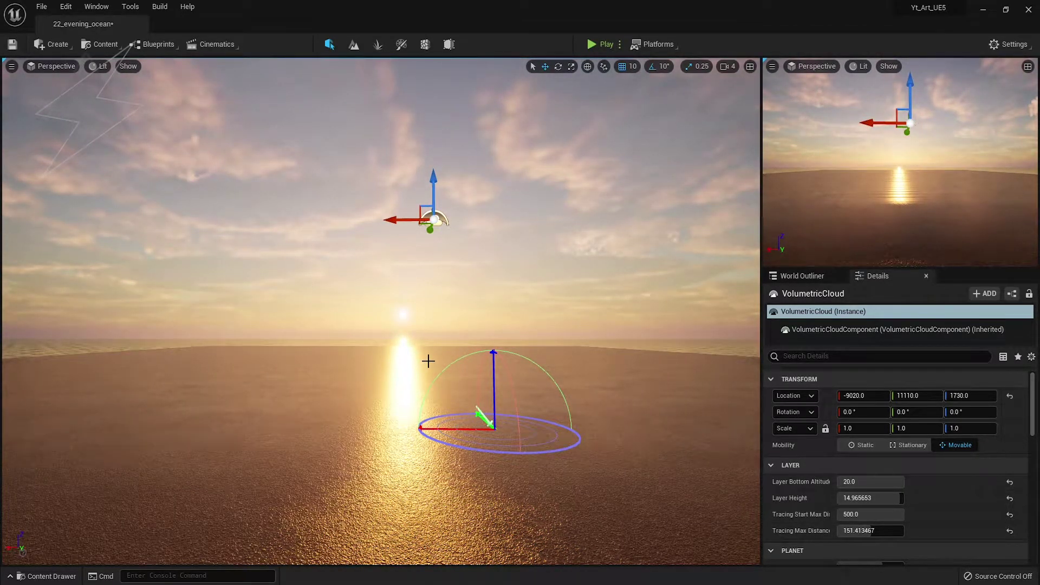
{"action": "key", "text": "ctrl+l"}
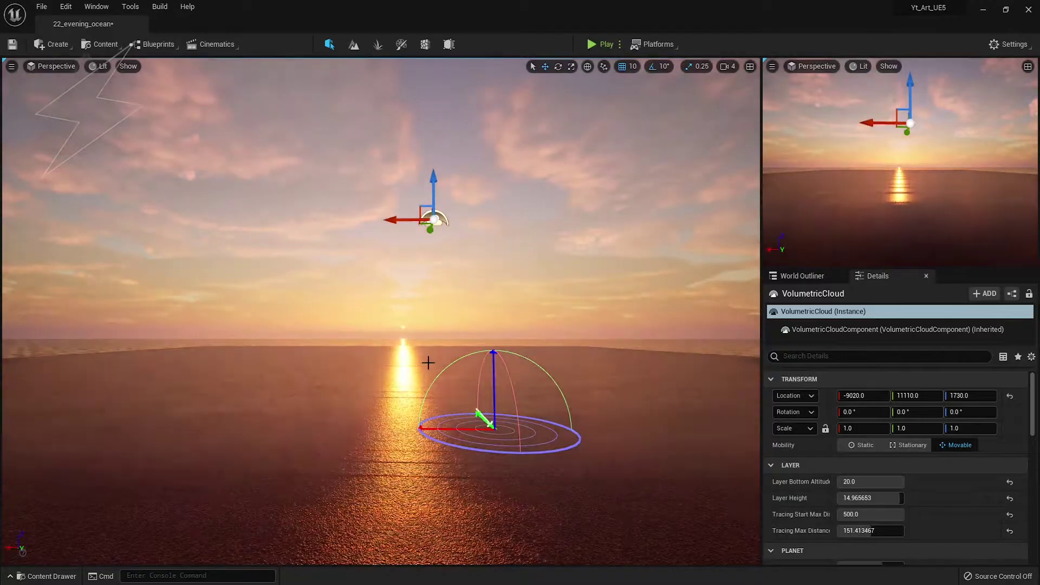
- Lower SM_ParkingLot_Base to Z 1320 and drop the sun nearer the horizon for redder light
{"action": "left_click", "coordinate": [388, 400]}
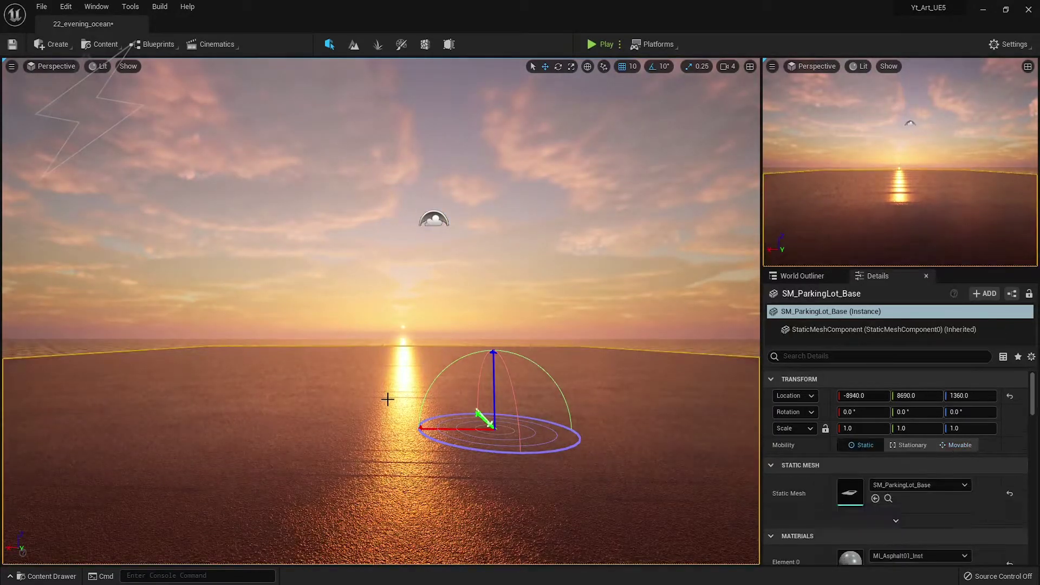
{"action": "right_click_drag", "start_coordinate": [388, 399], "coordinate": [388, 399]}
{"action": "left_click_drag", "start_coordinate": [347, 279], "coordinate": [347, 301]}
{"action": "right_click_drag", "start_coordinate": [354, 405], "coordinate": [355, 405]}
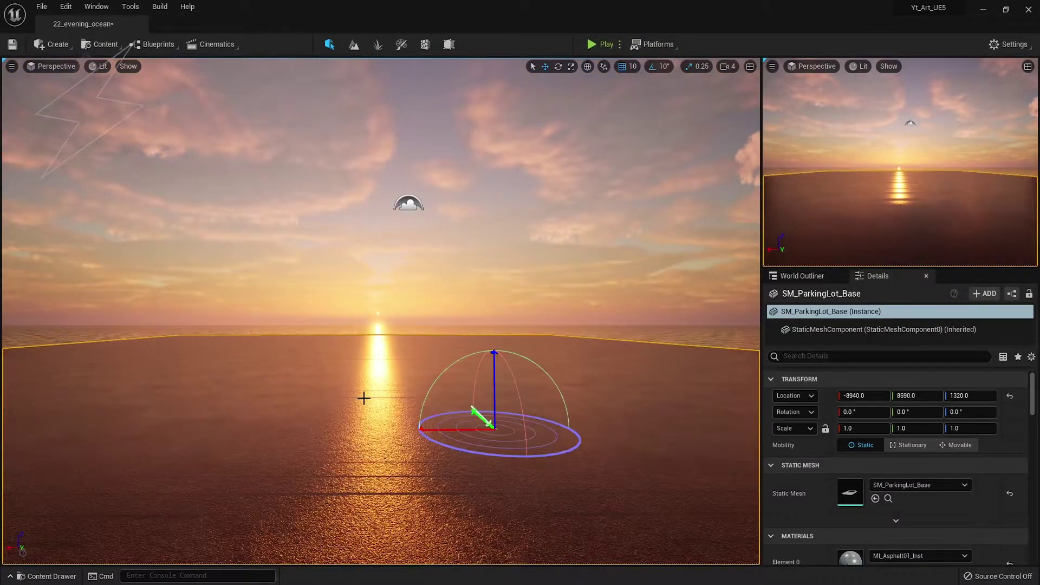
{"action": "key", "text": "ctrl+l"}
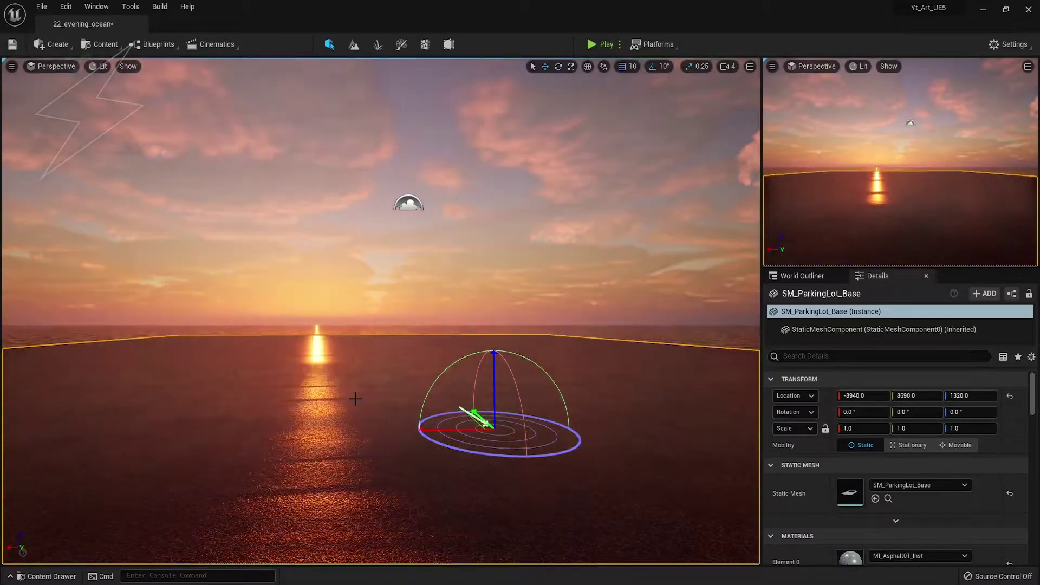
{"action": "key", "text": "ctrl+l"}
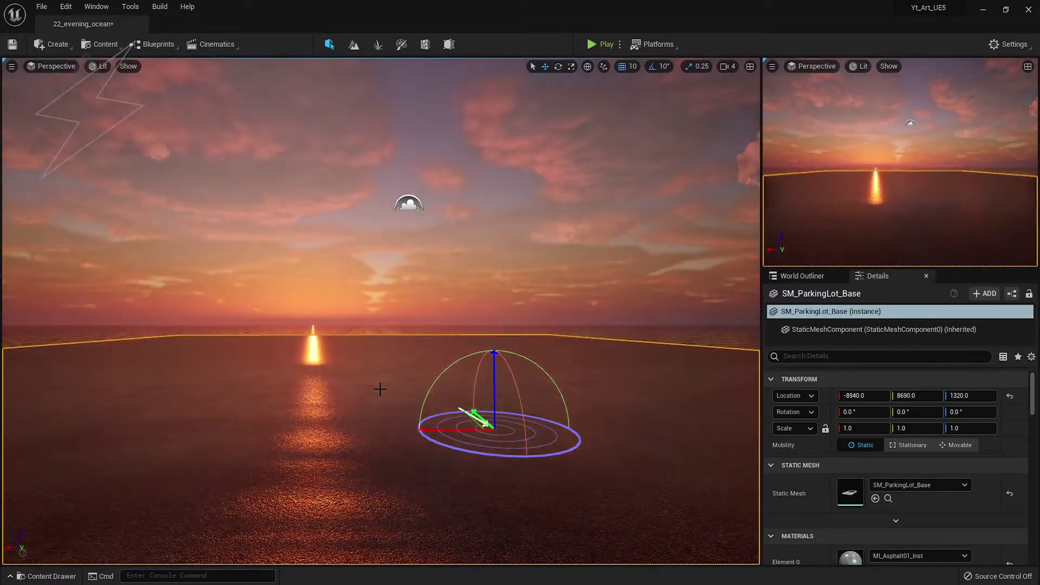
- Give the DirectionalLight source angle 0 and enable colour temperature at 12000
{"action": "left_click", "coordinate": [801, 275]}
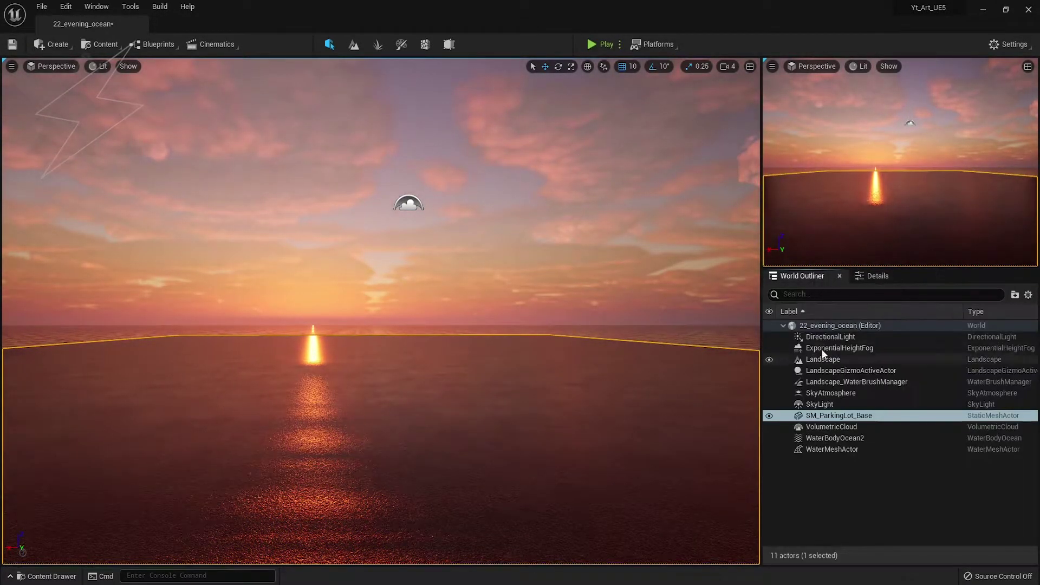
{"action": "left_click", "coordinate": [813, 339]}
{"action": "left_click", "coordinate": [877, 276]}
{"action": "scroll", "coordinate": [923, 476], "scroll_direction": "down", "scroll_amount": 2}
{"action": "left_click_drag", "start_coordinate": [872, 460], "coordinate": [845, 461]}
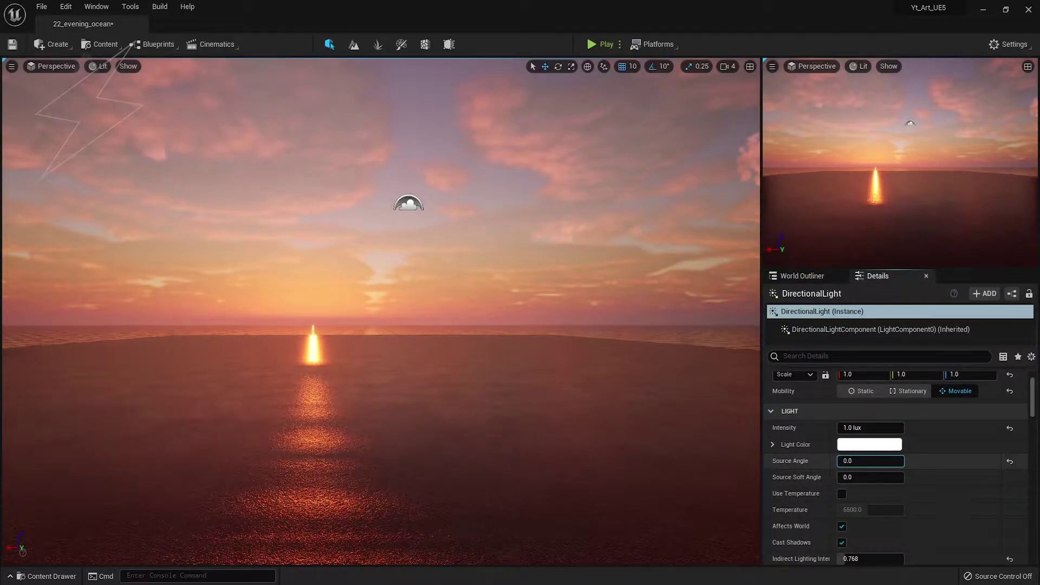
{"action": "scroll", "coordinate": [885, 482], "scroll_direction": "down", "scroll_amount": 2}
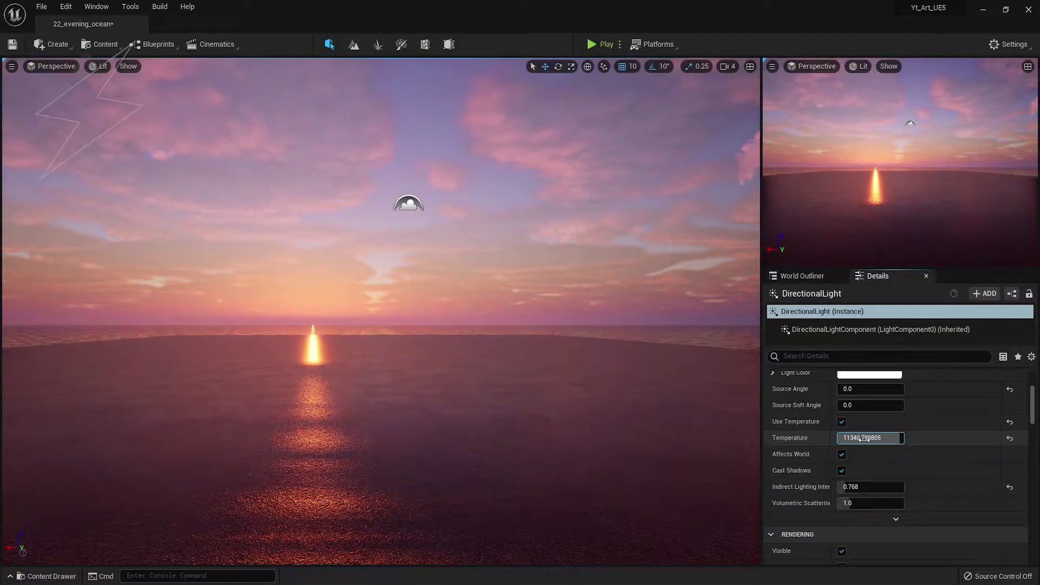
{"action": "left_click_drag", "start_coordinate": [886, 437], "coordinate": [932, 437]}
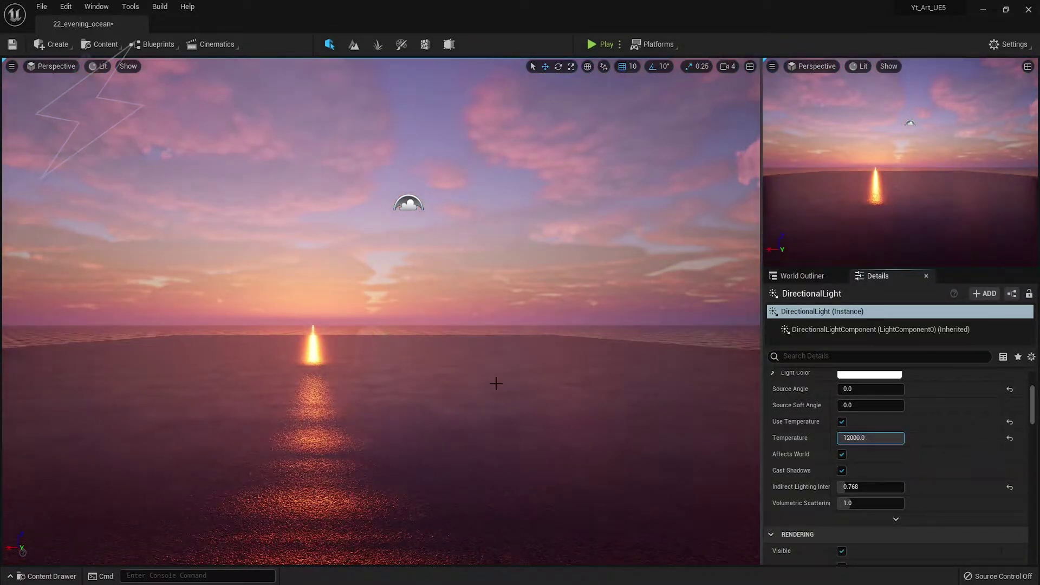
- Sweep the sun to preview the lighting, leaving it just above the horizon
{"action": "key", "text": "ctrl+l"}
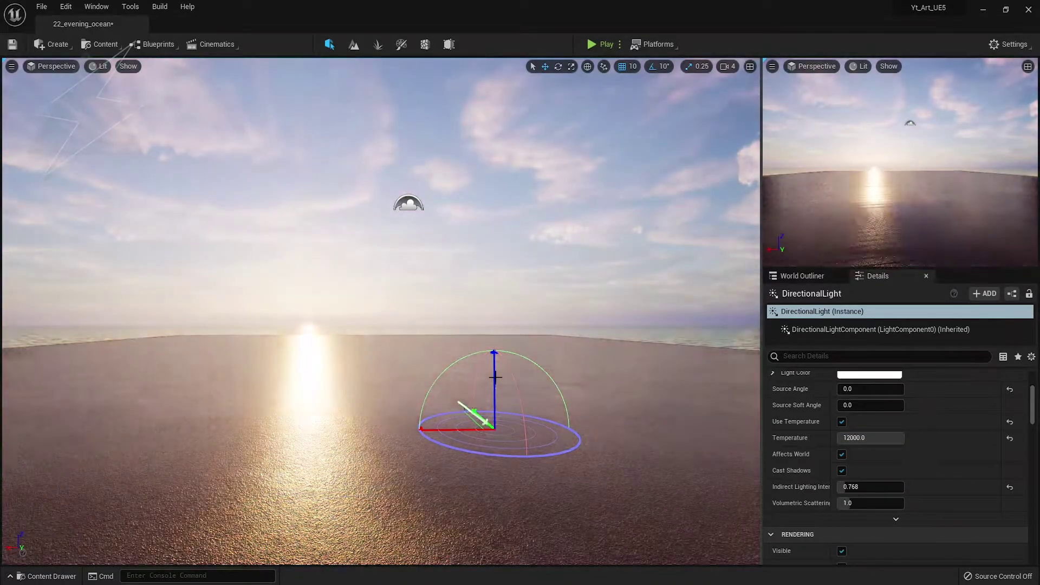
{"action": "key", "text": "ctrl+l"}
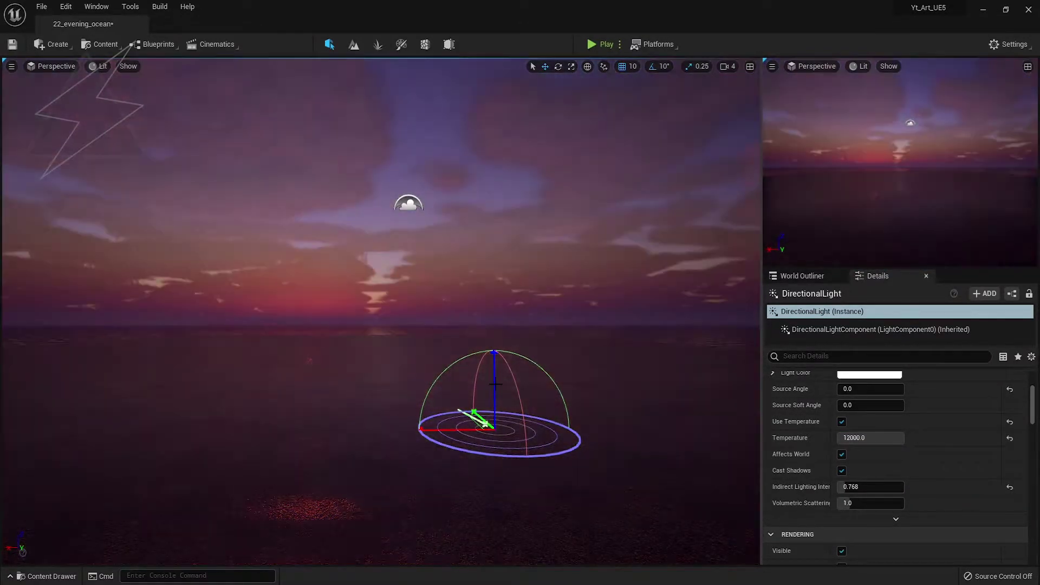
{"action": "key", "text": "ctrl+l"}
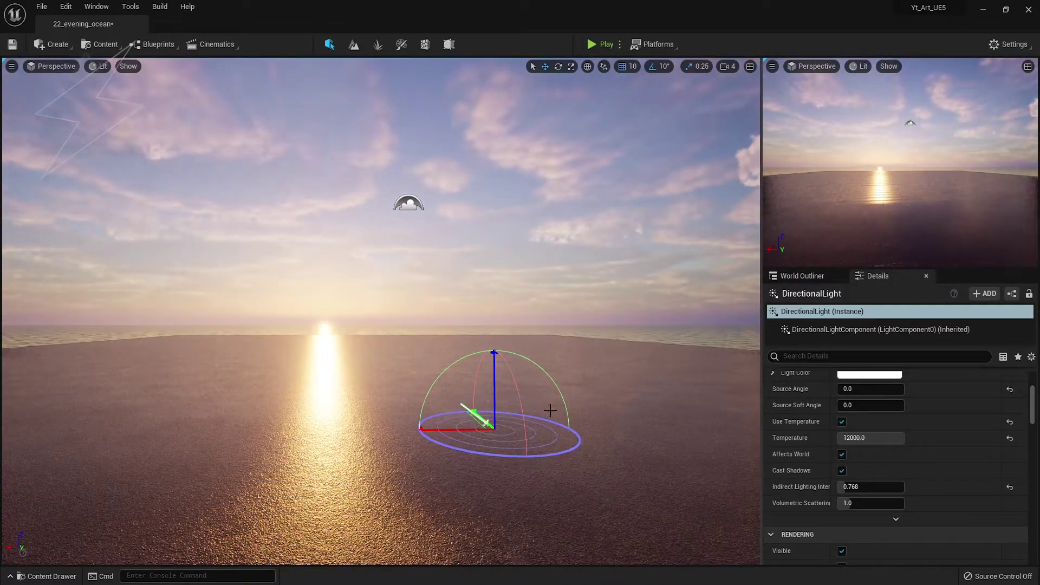
{"action": "scroll", "coordinate": [893, 433], "scroll_direction": "up", "scroll_amount": 3}
- Set the sun's intensity to 1 lux, trying 10 and 2 lux first
{"action": "left_click", "coordinate": [864, 445]}
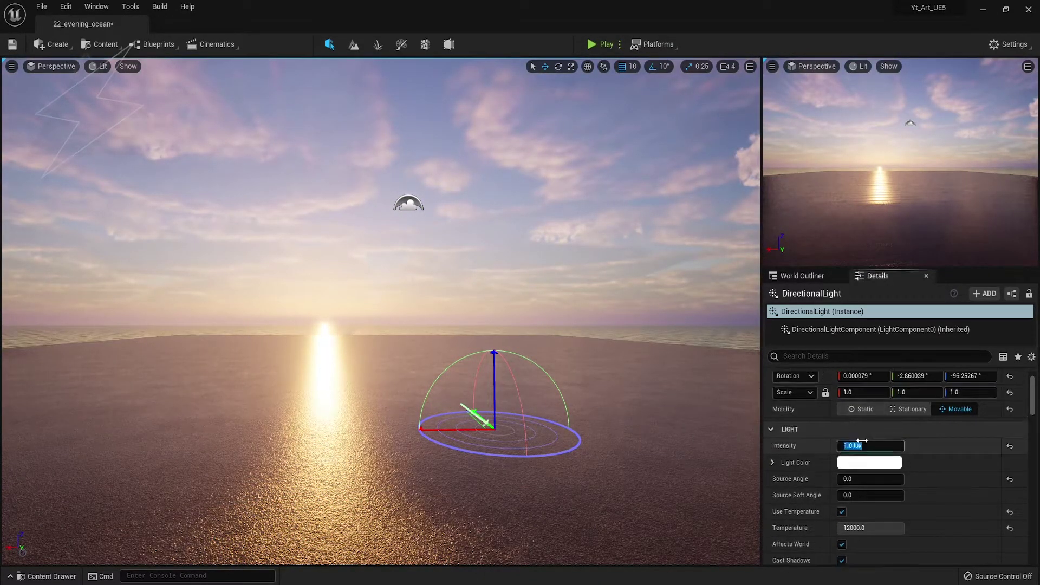
{"action": "type", "text": "10"}
{"action": "key", "text": "Return"}
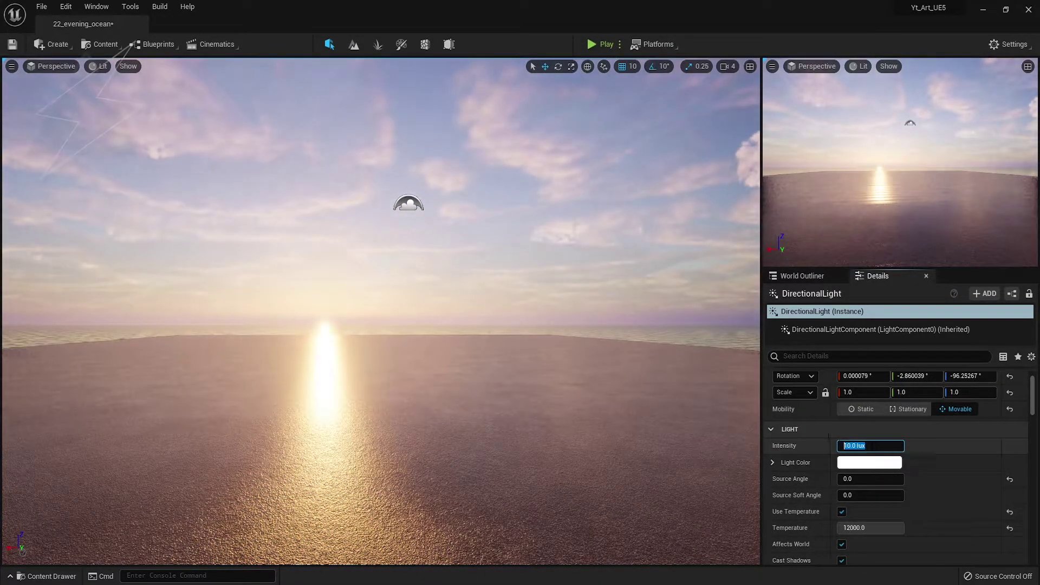
{"action": "type", "text": "2"}
{"action": "key", "text": "Return"}
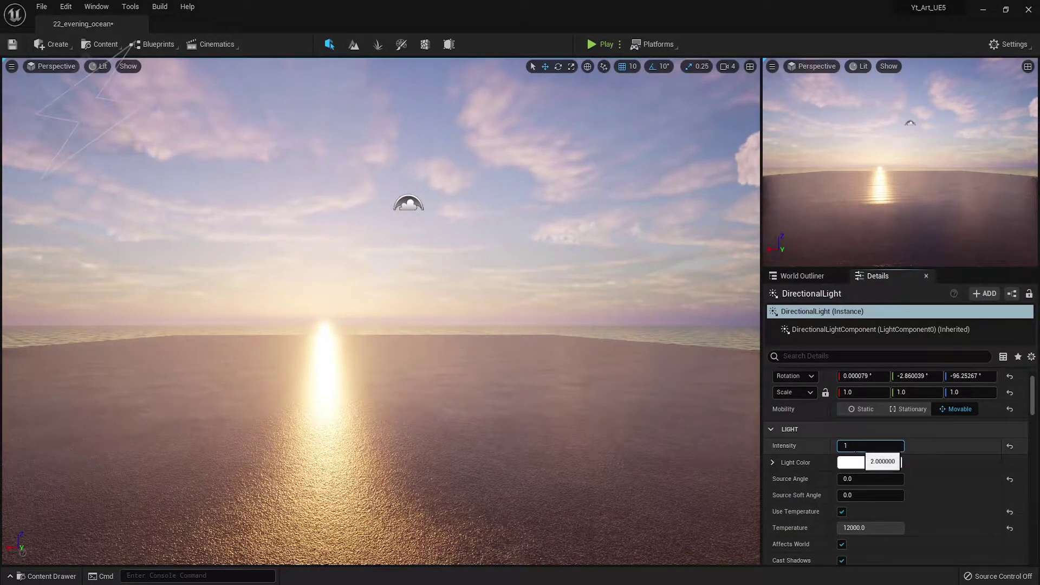
{"action": "key", "text": "Return"}
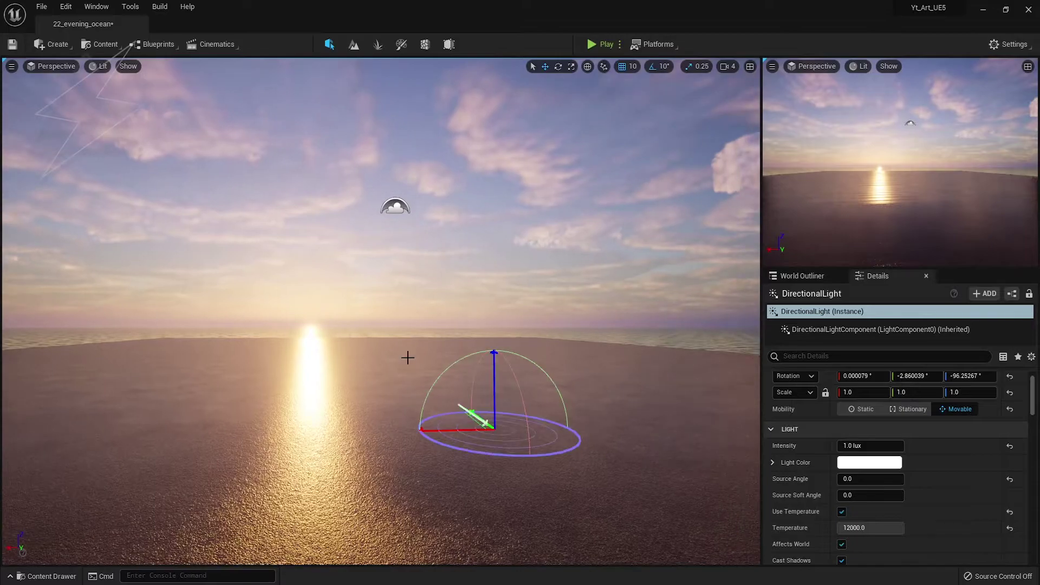
- Rotate the sun repeatedly, finally settling it on the horizon for a dusky pink sunset
{"action": "key", "text": "ctrl+l"}
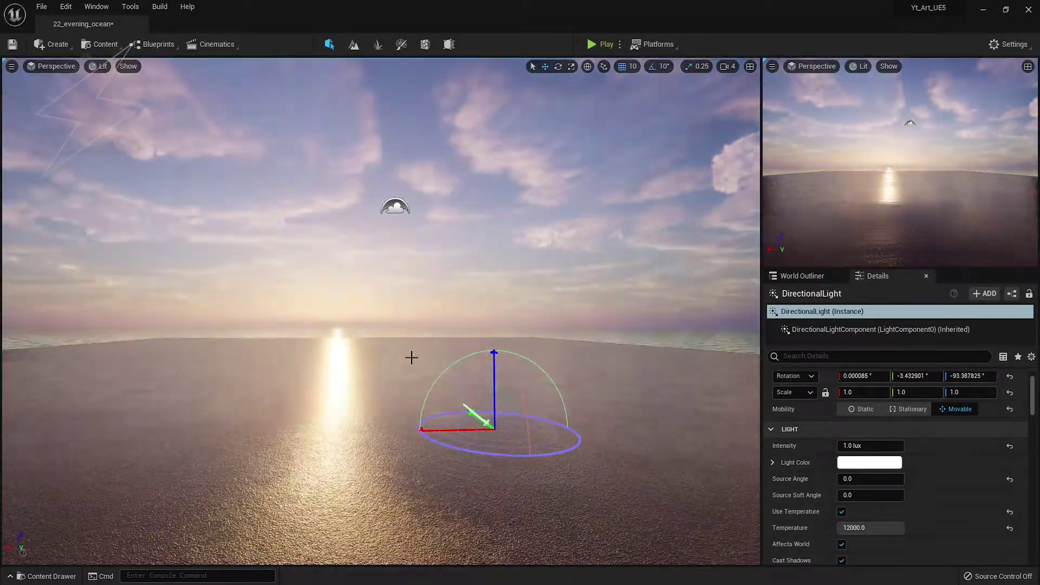
{"action": "key", "text": "ctrl+l"}
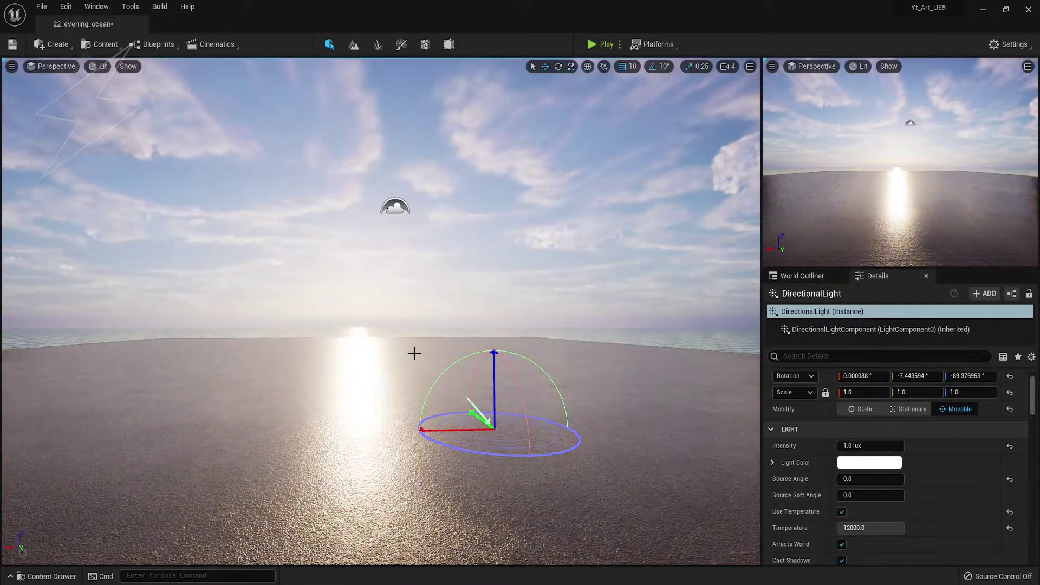
{"action": "key", "text": "ctrl+l"}
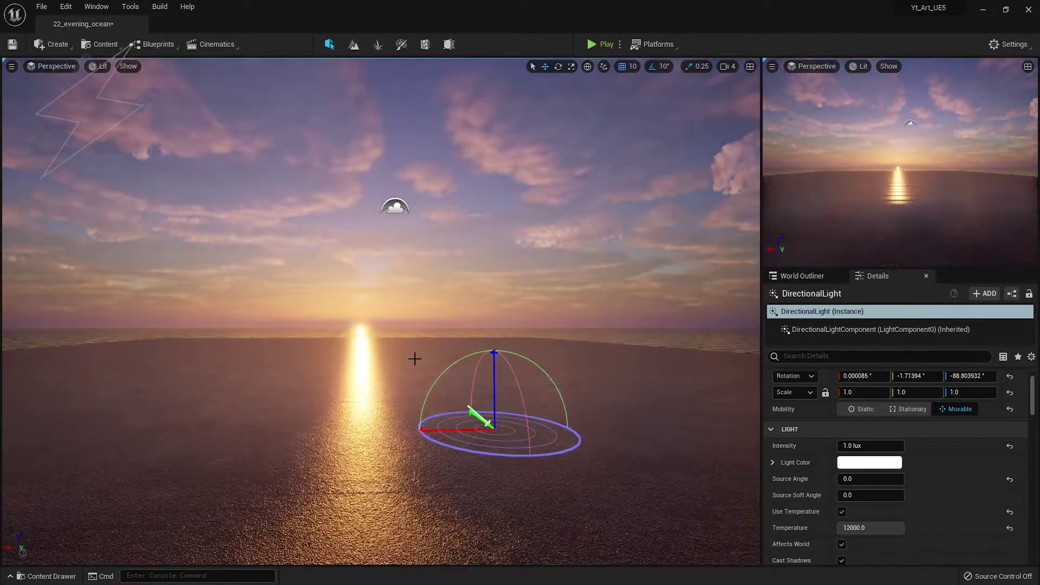
{"action": "key", "text": "ctrl+l"}
{"action": "key", "text": "ctrl+l"}
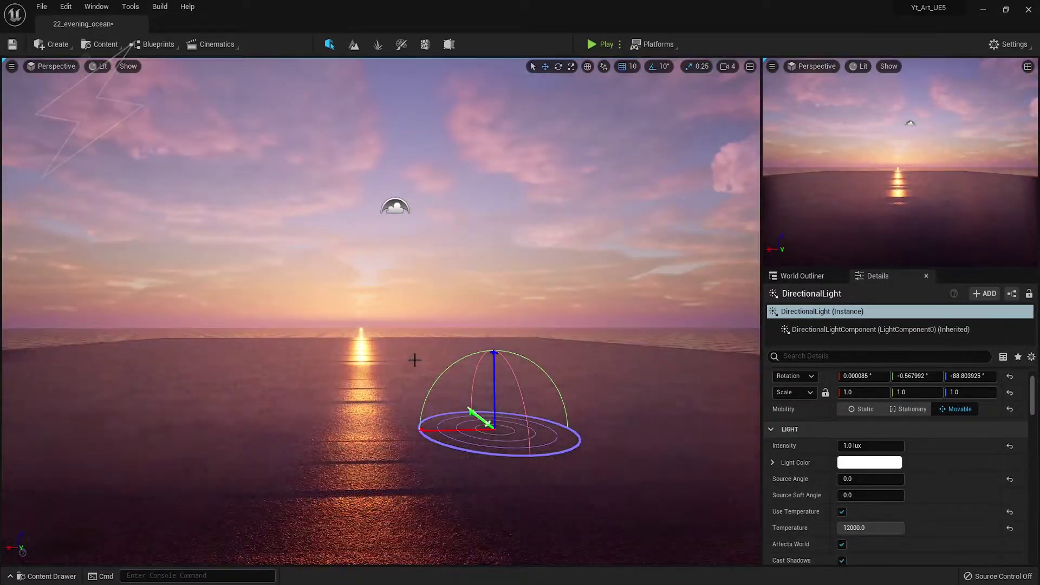
{"action": "key", "text": "ctrl+l"}
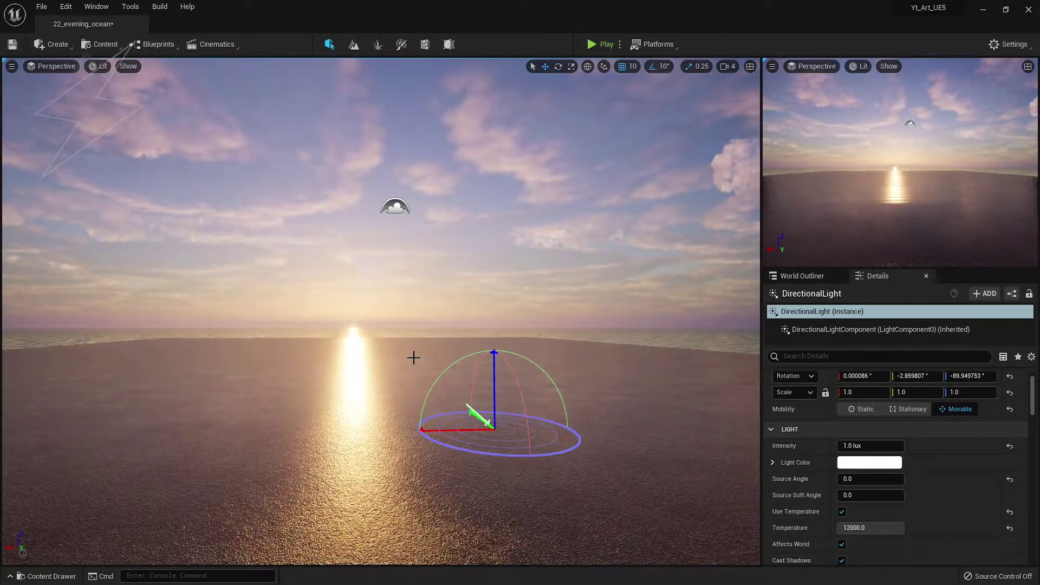
{"action": "key", "text": "ctrl+l"}
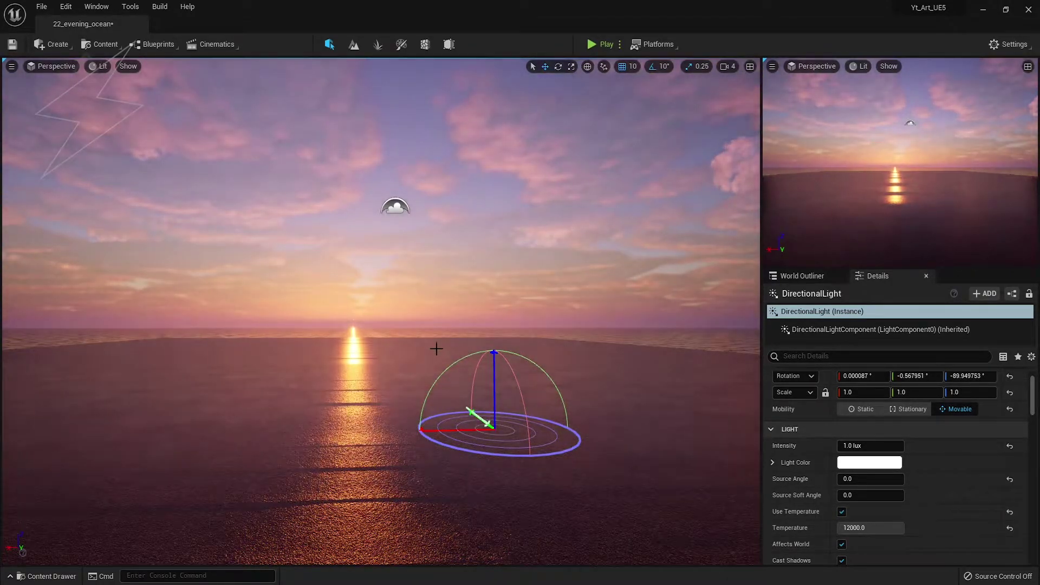
{"action": "key", "text": "ctrl+l"}
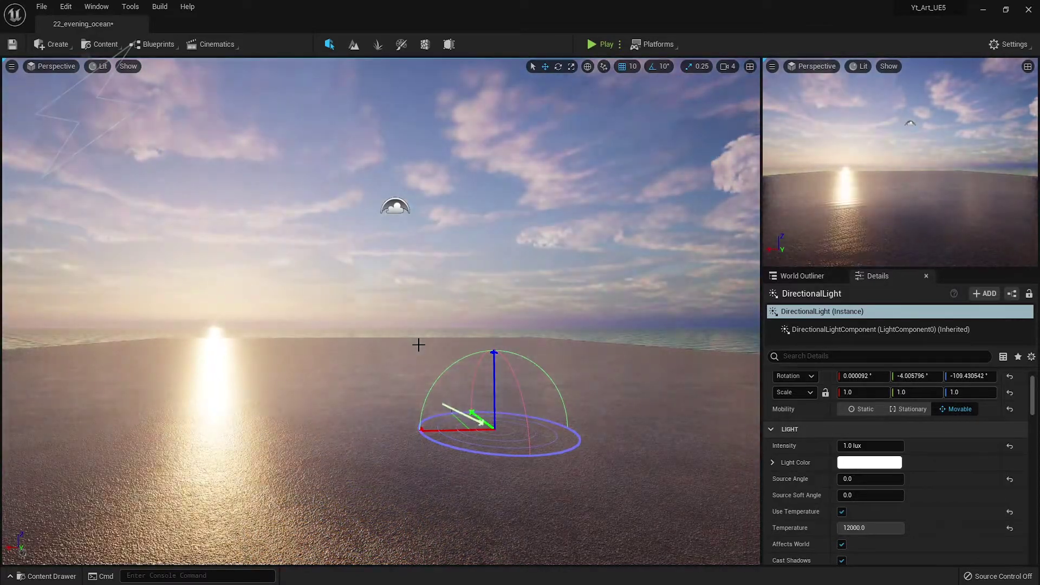
{"action": "key", "text": "ctrl+l"}
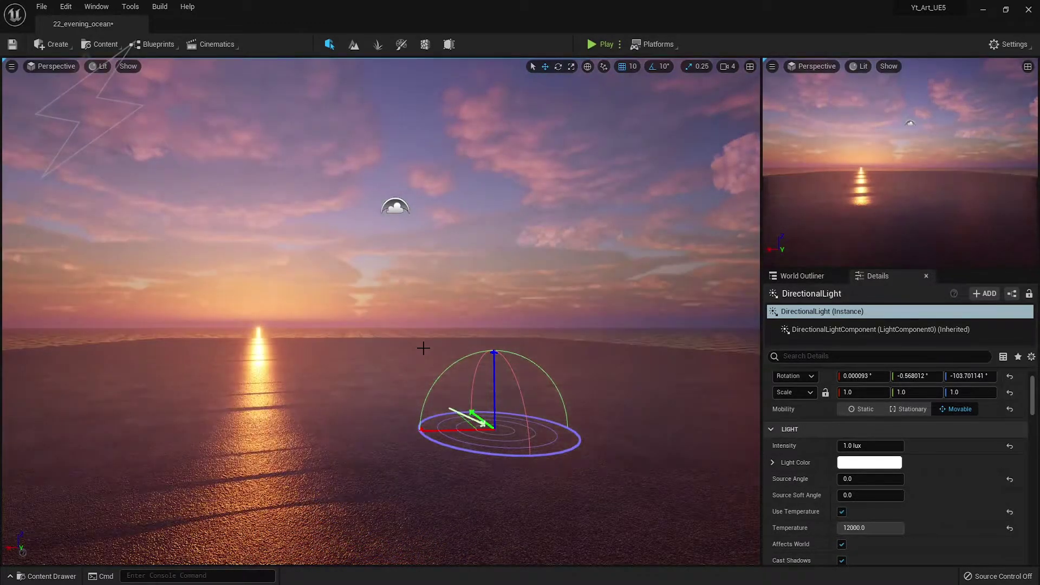
{"action": "key", "text": "ctrl+l"}
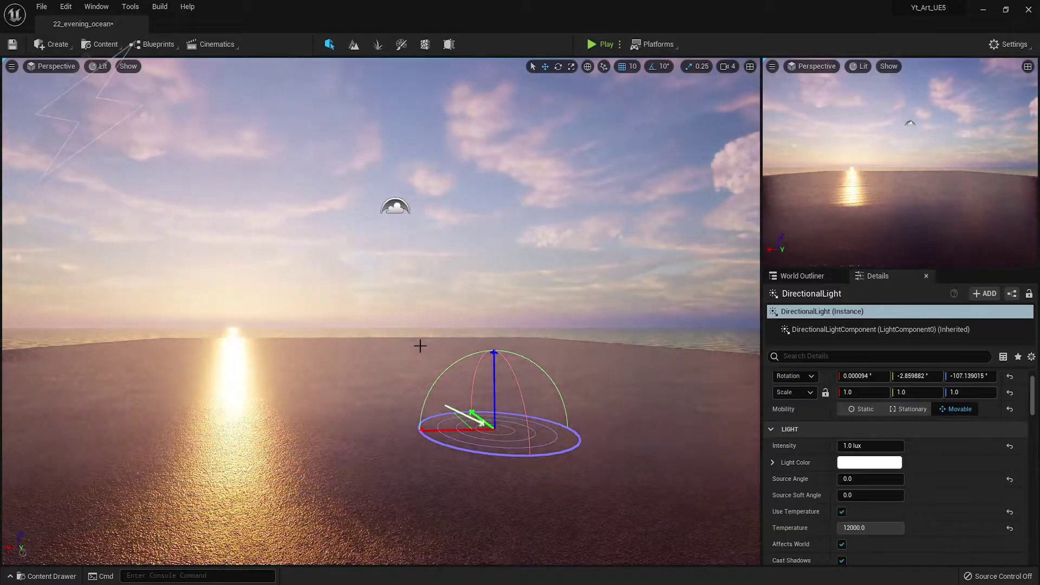
{"action": "key", "text": "ctrl+l"}
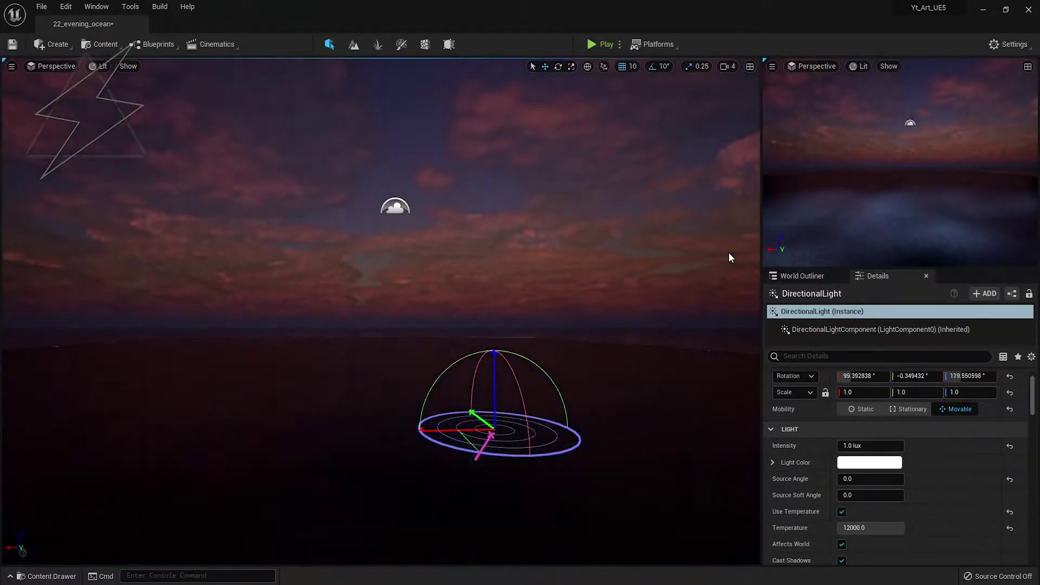
{"action": "key", "text": "ctrl+l"}
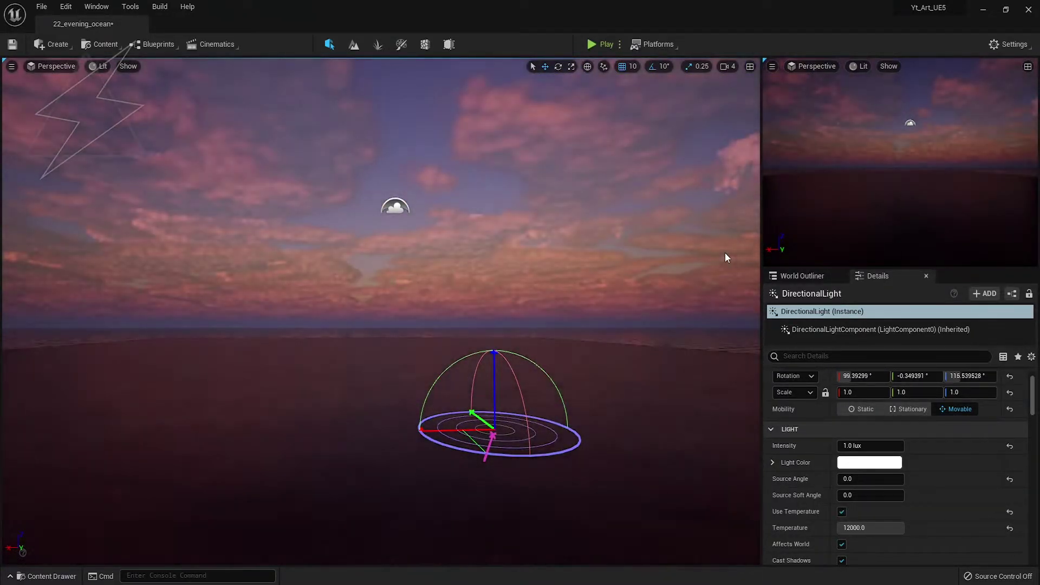
{"action": "key", "text": "ctrl+l"}
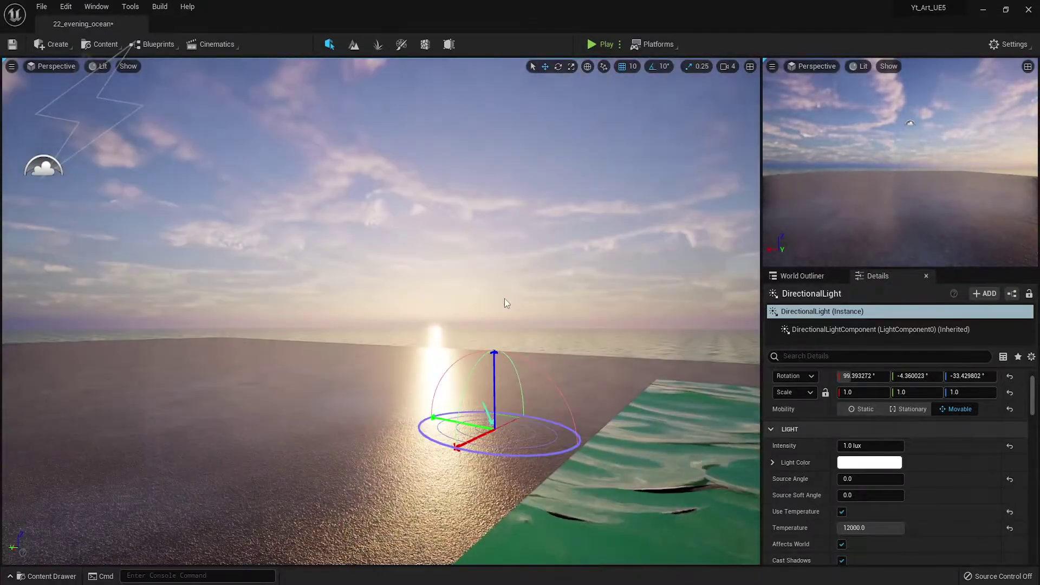
{"action": "key", "text": "ctrl+l"}
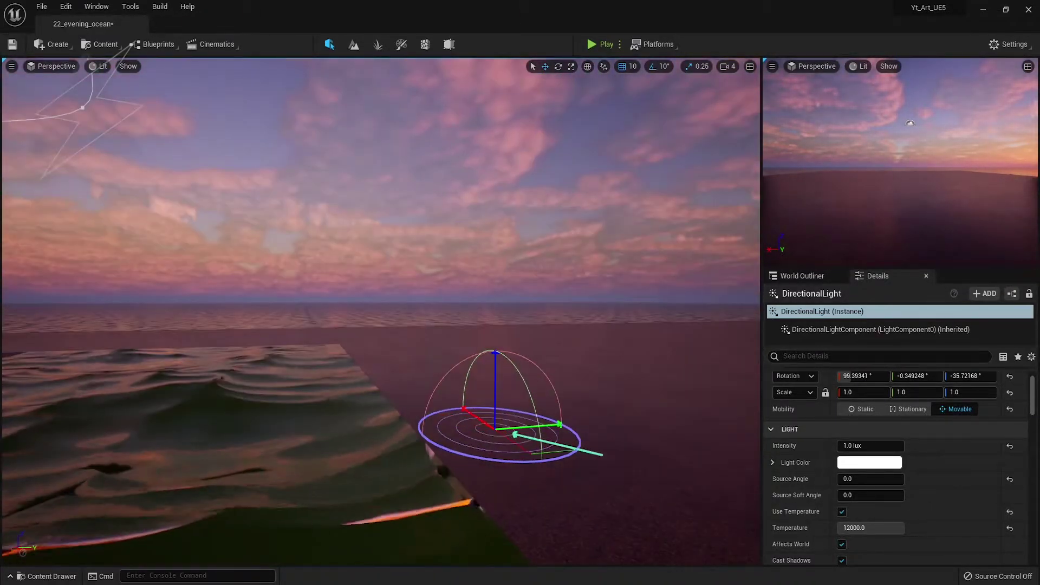
{"action": "right_click_drag", "start_coordinate": [379, 312], "coordinate": [303, 311]}
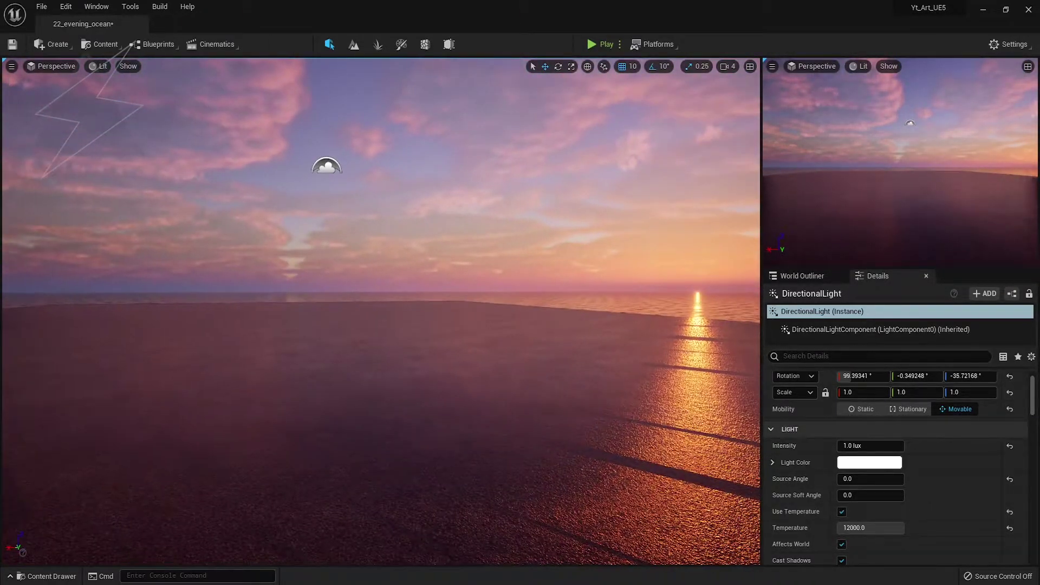
- Raise ExponentialHeightFog density to 0.0368, then sweep the sun back up over the ocean
{"action": "left_click", "coordinate": [801, 276]}
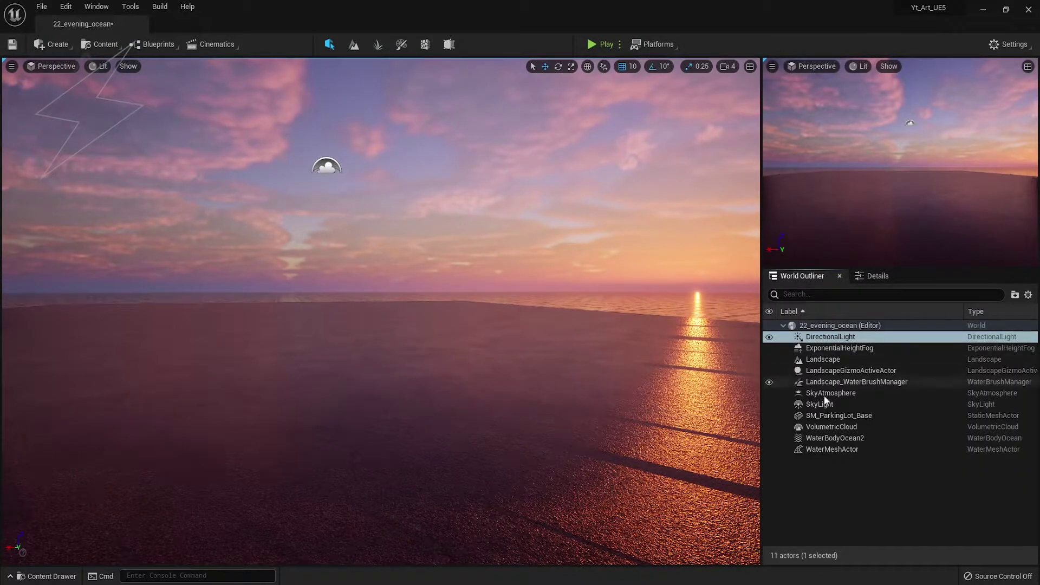
{"action": "left_click", "coordinate": [875, 276]}
{"action": "left_click_drag", "start_coordinate": [851, 445], "coordinate": [868, 445]}
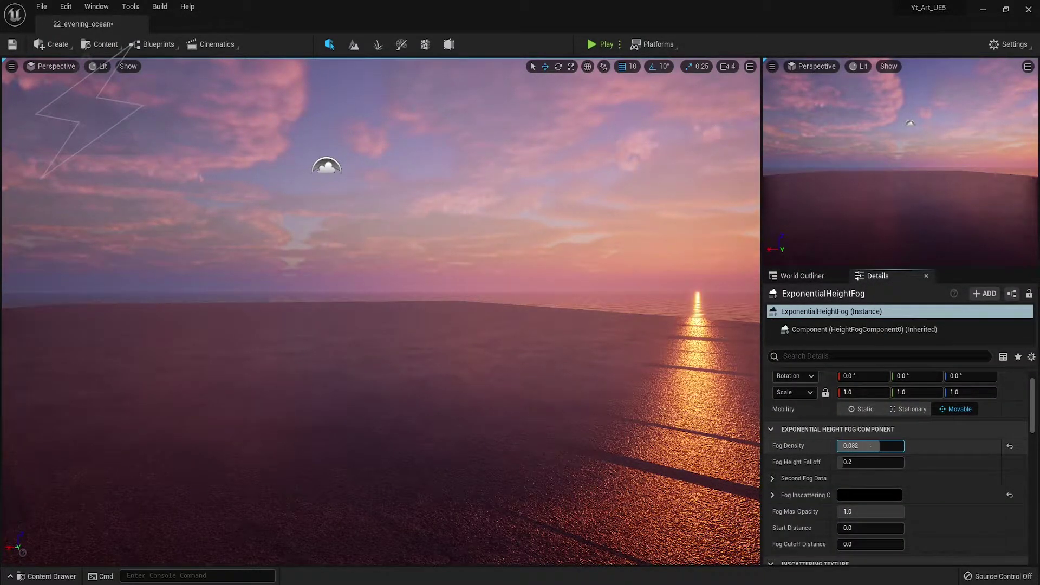
{"action": "right_click_drag", "start_coordinate": [491, 423], "coordinate": [490, 423]}
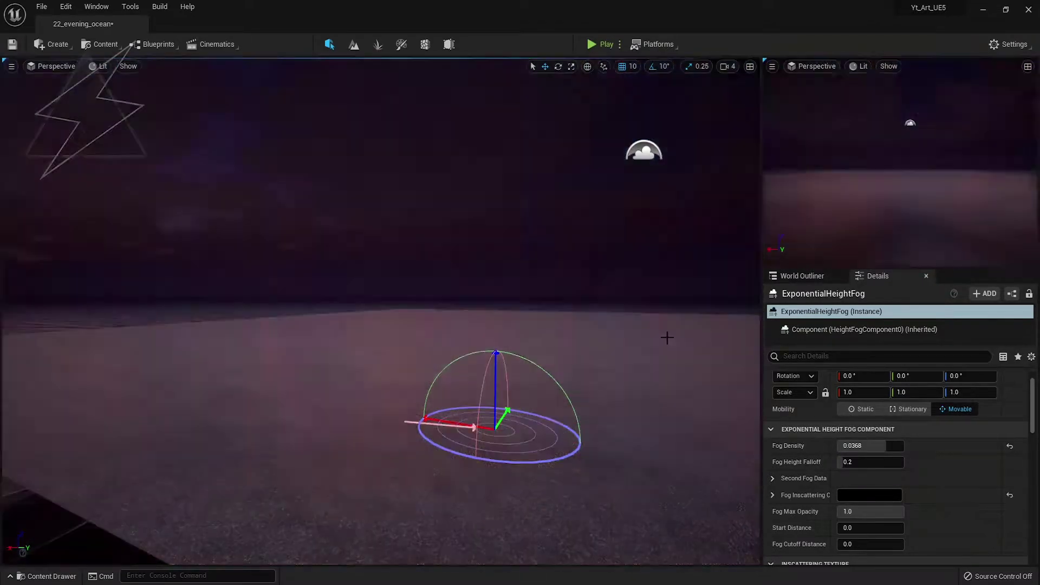
{"action": "key", "text": "ctrl+l"}
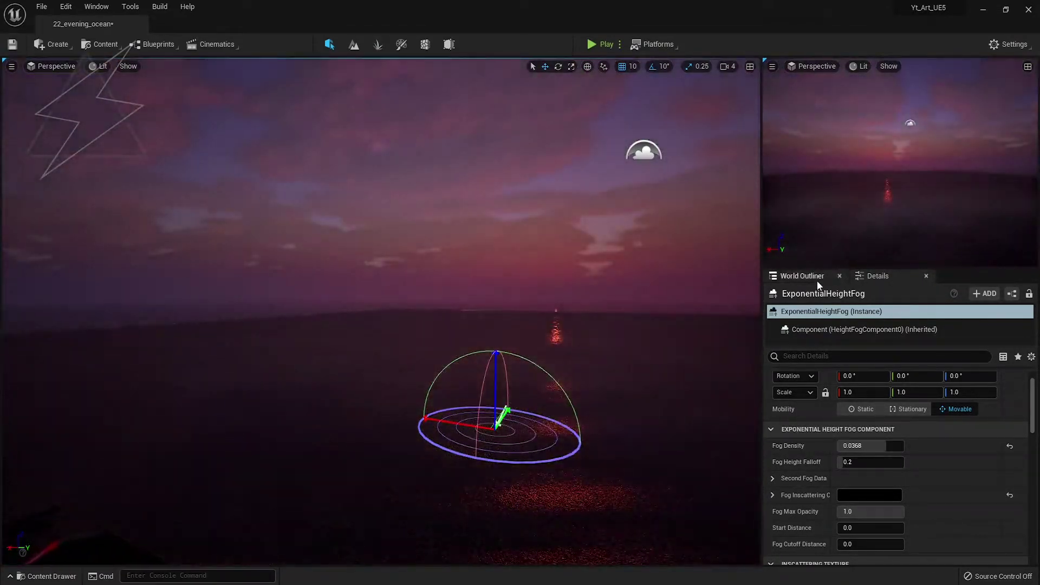
- Select VolumetricCloud and raise its Layer Bottom Altitude to 20 and adjust Layer Height
{"action": "left_click", "coordinate": [817, 279]}
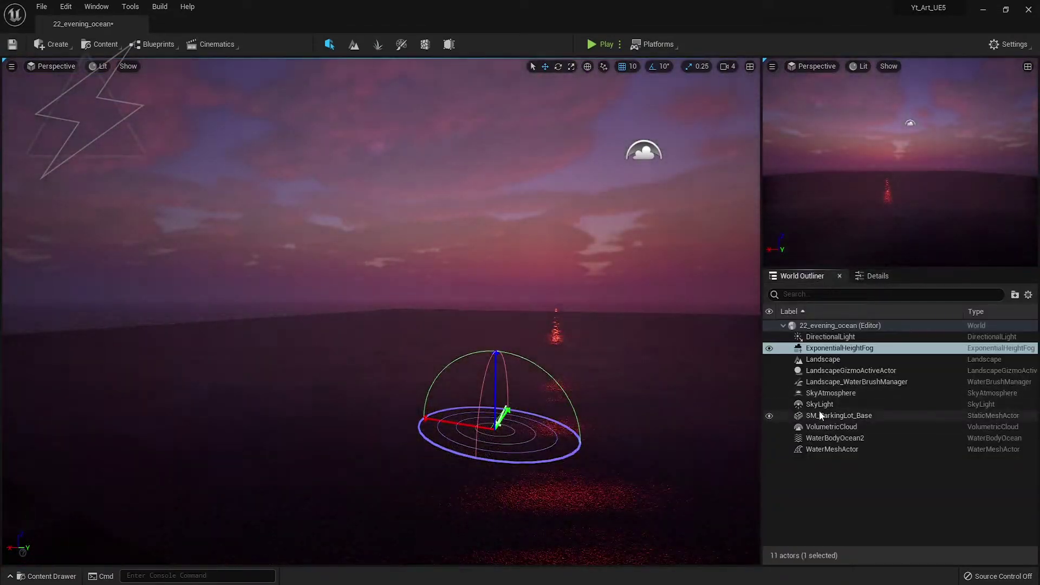
{"action": "left_click", "coordinate": [873, 274]}
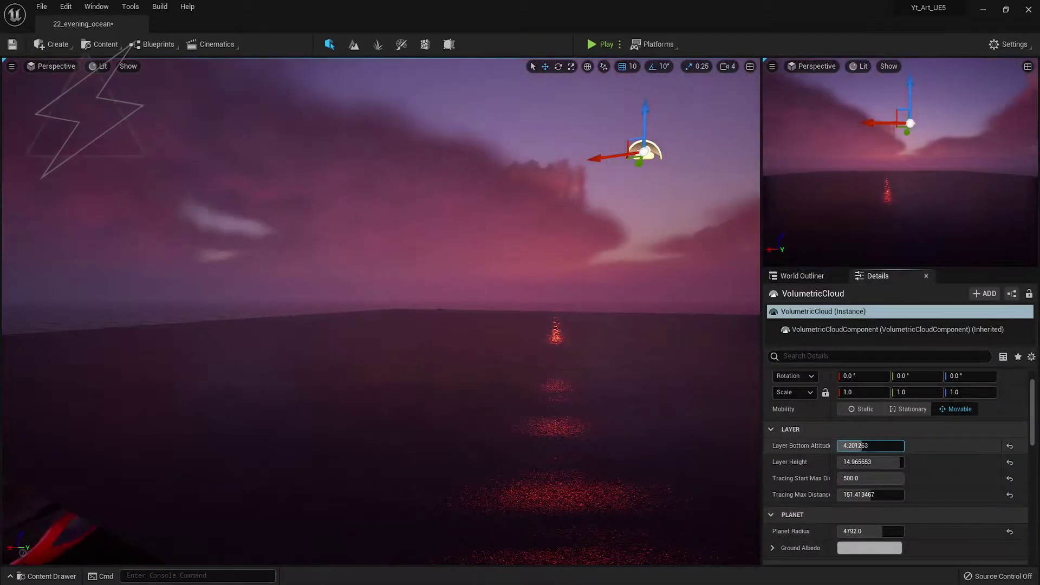
{"action": "left_click_drag", "start_coordinate": [892, 462], "coordinate": [861, 462]}
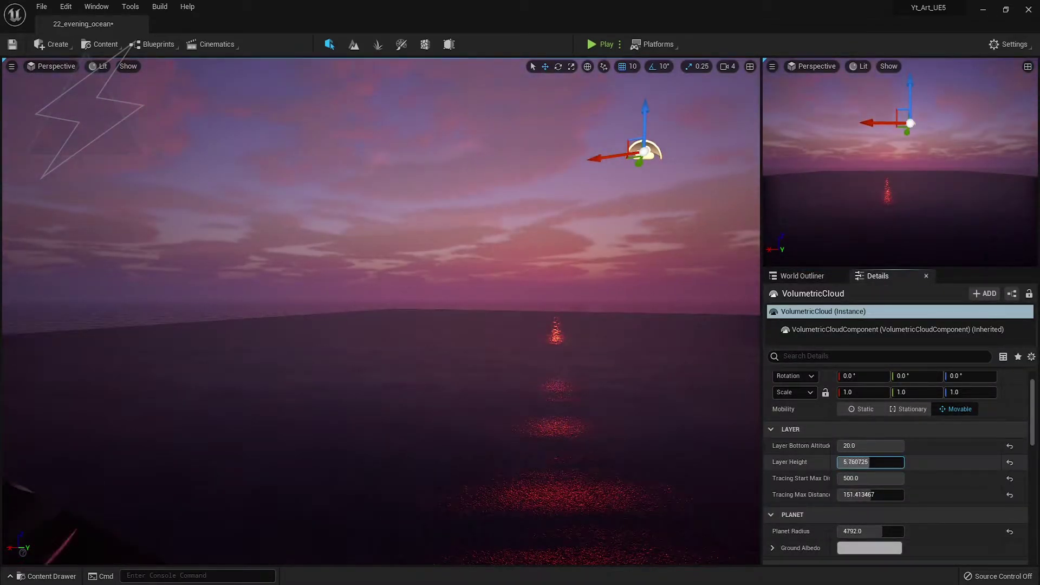
{"action": "right_click_drag", "start_coordinate": [571, 414], "coordinate": [650, 395]}
- Swing the sun between daylight and a pink sunset to check the clouds
{"action": "key", "text": "ctrl+l"}
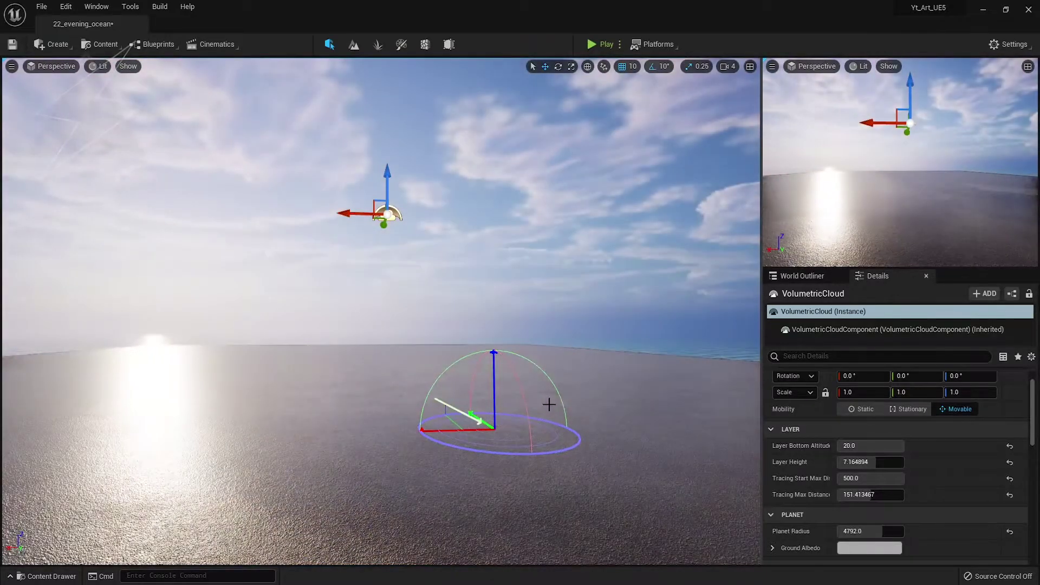
{"action": "key", "text": "ctrl+l"}
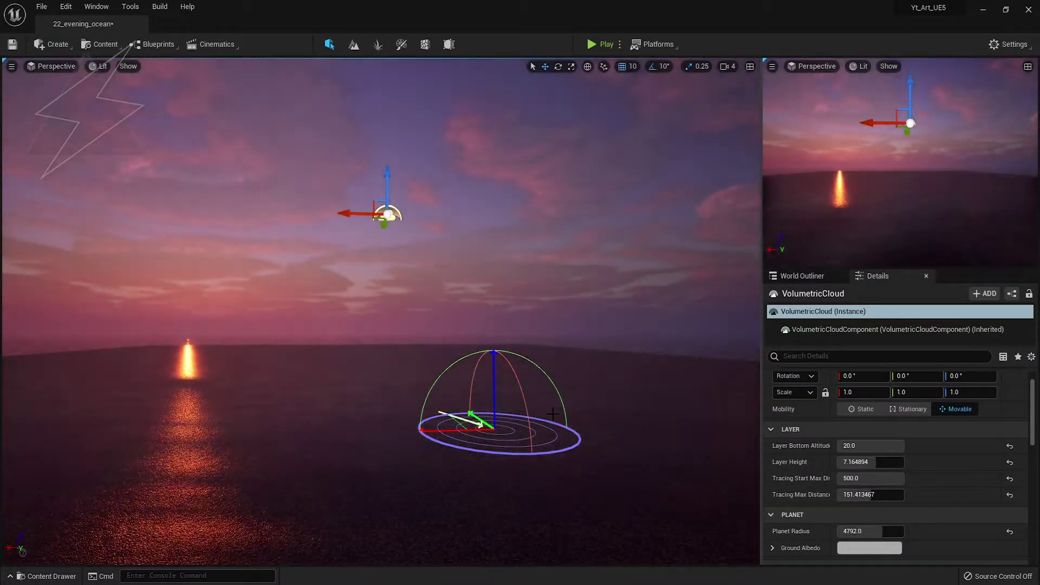
{"action": "key", "text": "ctrl+l"}
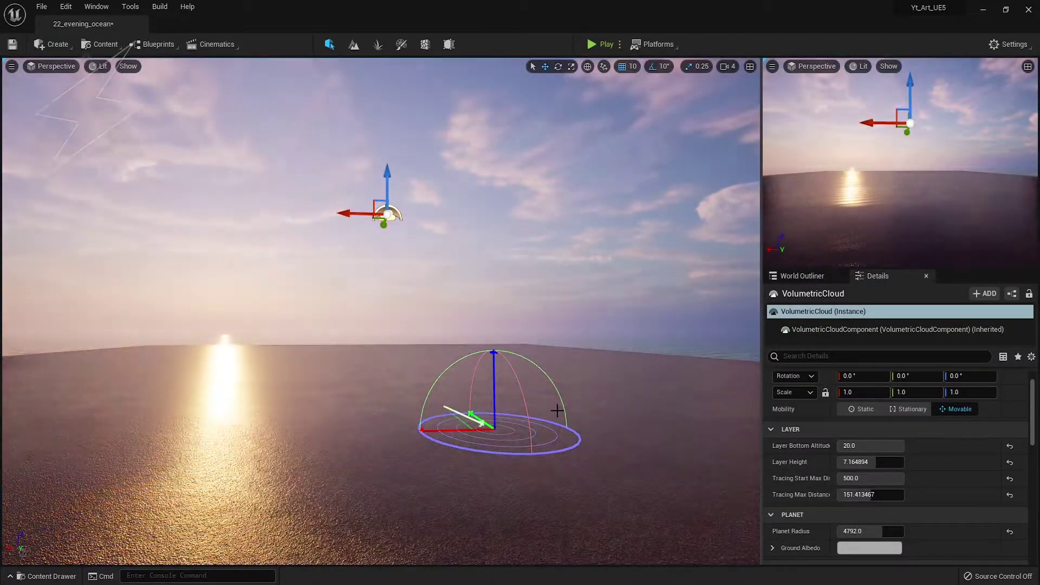
{"action": "key", "text": "ctrl+l"}
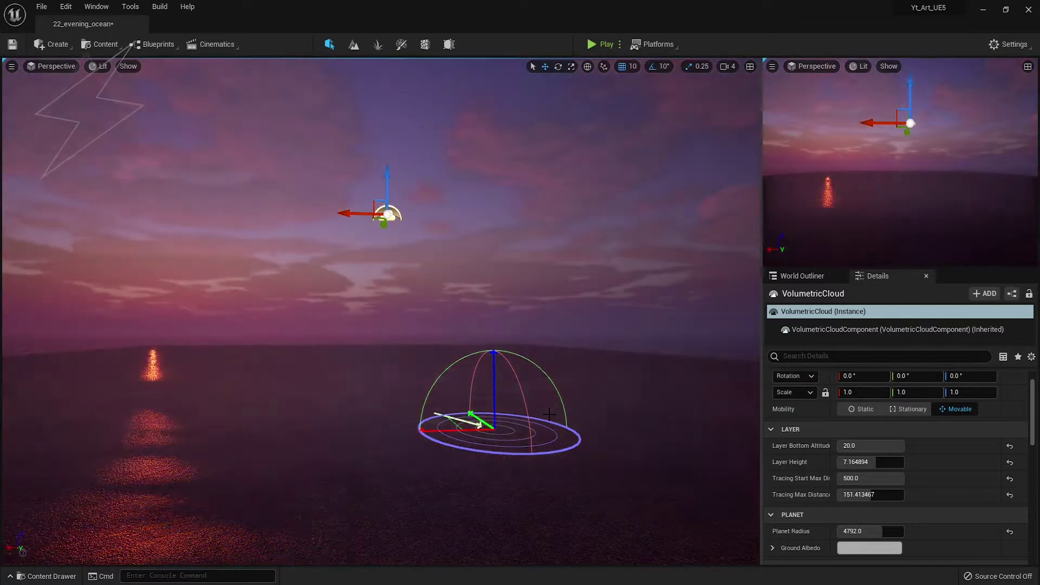
{"action": "key", "text": "ctrl+l"}
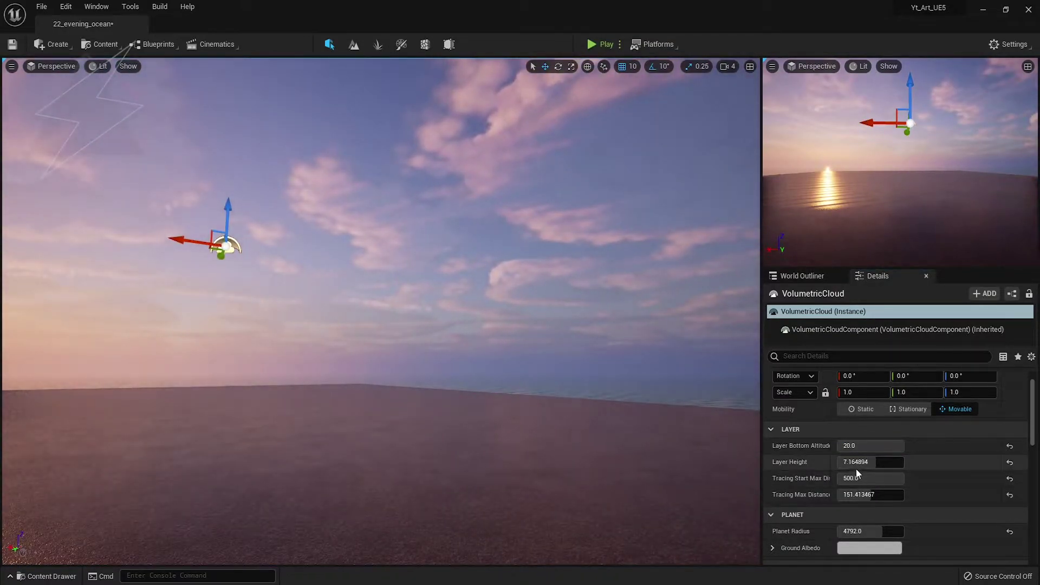
- Set cloud Layer Height 20, Tracing Max Distance 500 and Bottom Altitude back to 20, testing sun angles
{"action": "left_click_drag", "start_coordinate": [857, 467], "coordinate": [921, 465]}
{"action": "right_click_drag", "start_coordinate": [633, 487], "coordinate": [634, 486]}
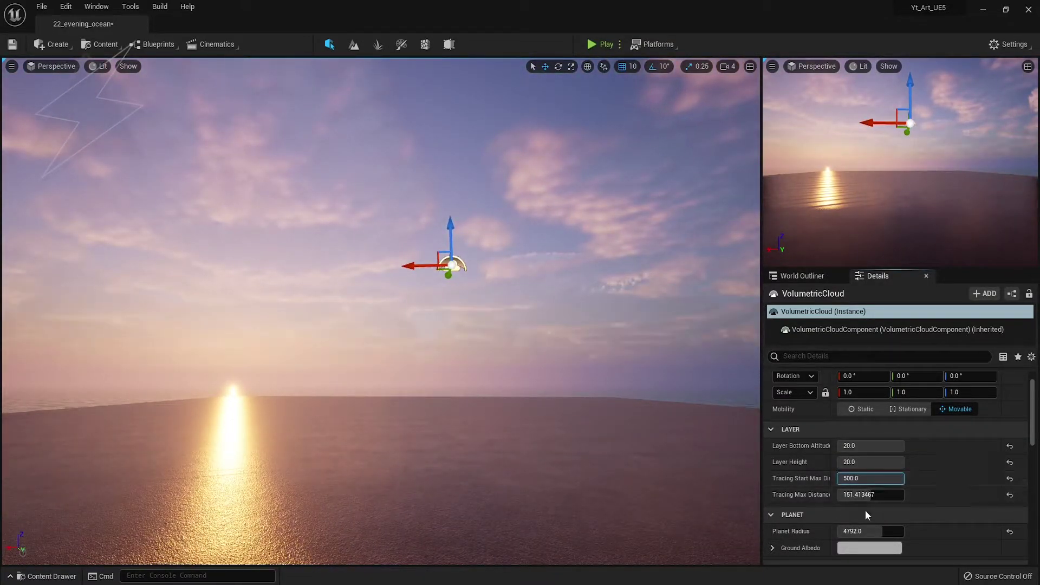
{"action": "left_click_drag", "start_coordinate": [870, 494], "coordinate": [932, 494]}
{"action": "right_click_drag", "start_coordinate": [379, 325], "coordinate": [325, 325]}
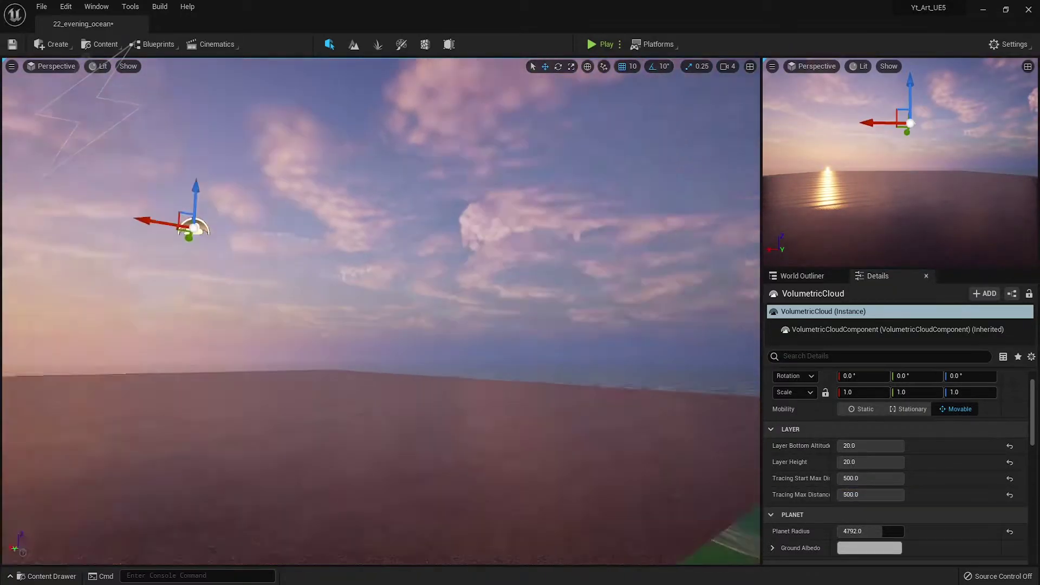
{"action": "left_click_drag", "start_coordinate": [527, 470], "coordinate": [556, 453], "text": "ctrl"}
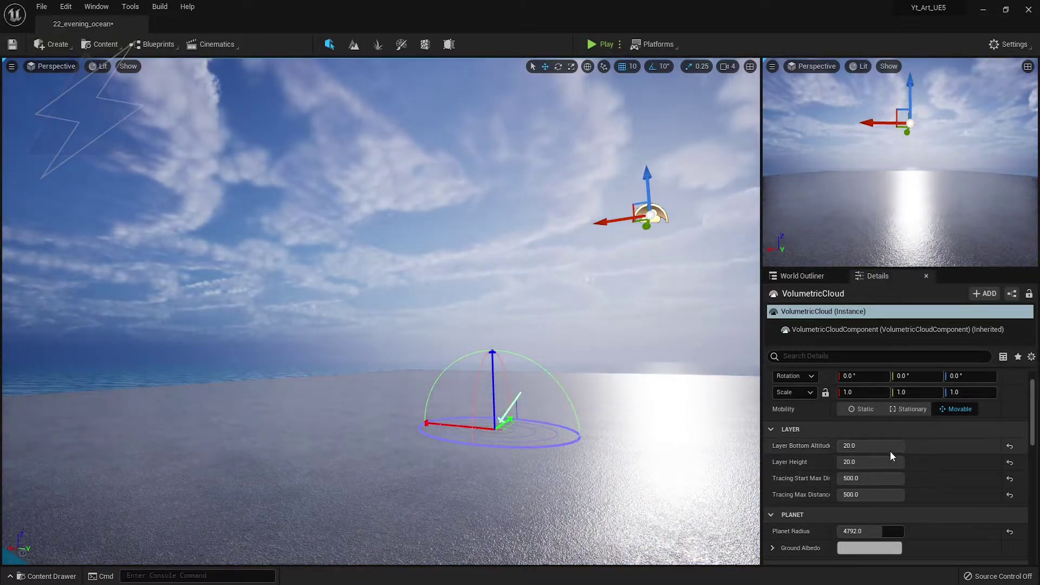
{"action": "left_click_drag", "start_coordinate": [888, 445], "coordinate": [861, 445]}
{"action": "right_click_drag", "start_coordinate": [541, 395], "coordinate": [583, 395]}
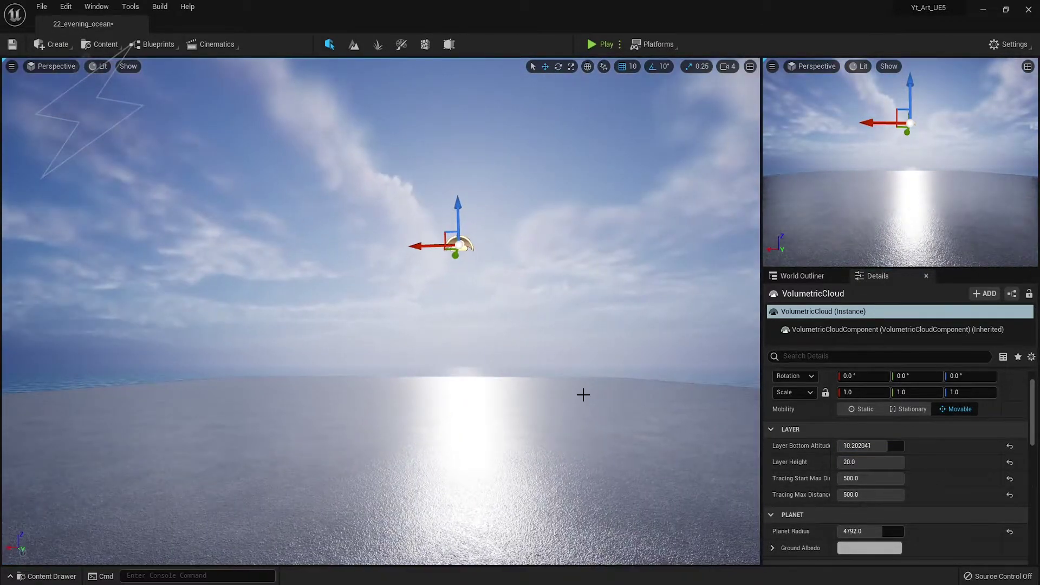
{"action": "mouse_move", "coordinate": [583, 399]}
{"action": "left_mouse_down", "text": "ctrl"}
{"action": "mouse_move", "coordinate": [582, 411]}
{"action": "mouse_move", "coordinate": [790, 479]}
{"action": "left_mouse_up", "text": "ctrl"}
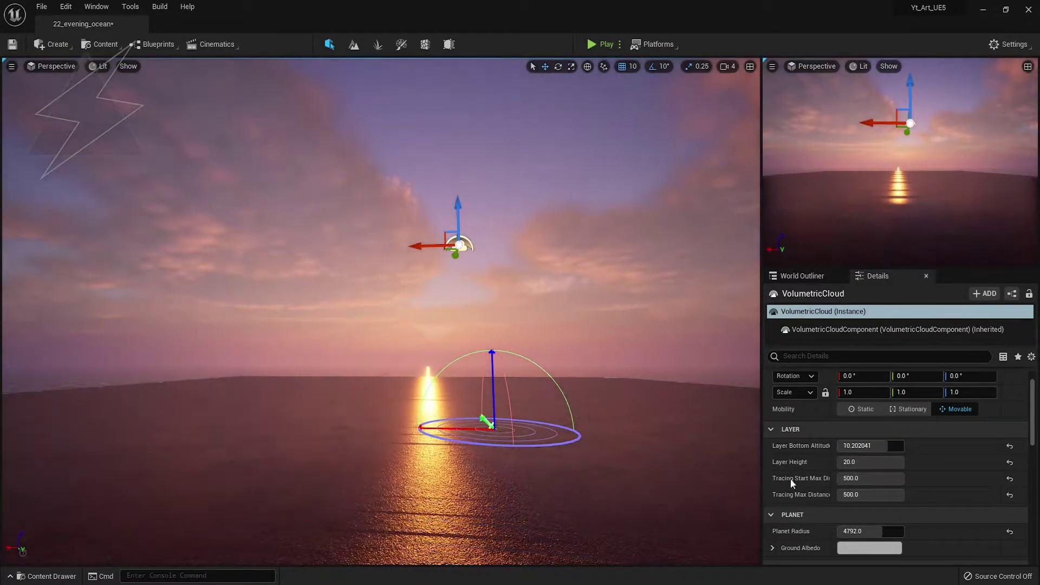
{"action": "left_click_drag", "start_coordinate": [873, 447], "coordinate": [920, 446]}
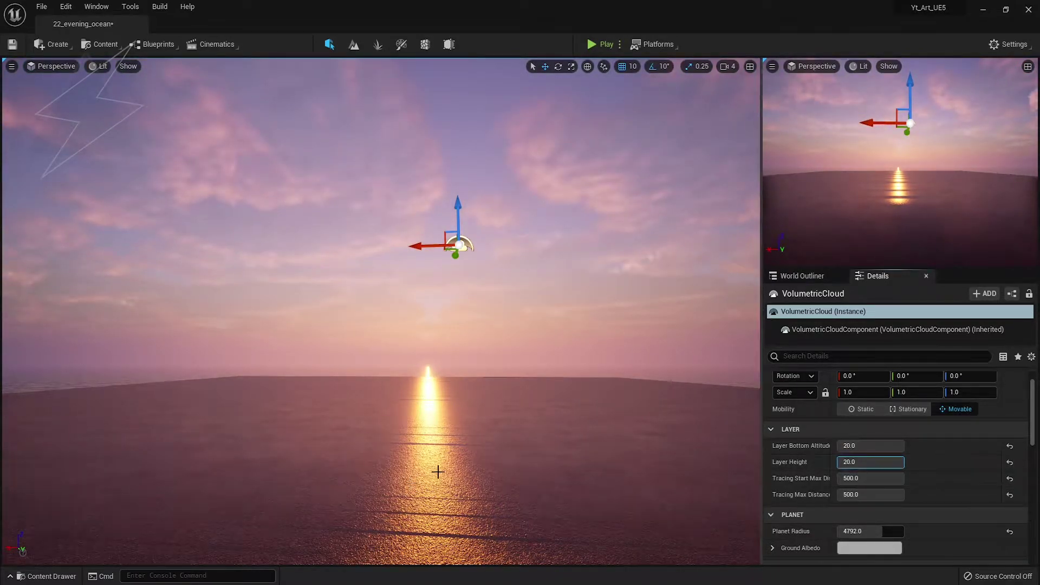
{"action": "left_click_drag", "start_coordinate": [454, 464], "coordinate": [424, 473], "text": "ctrl"}
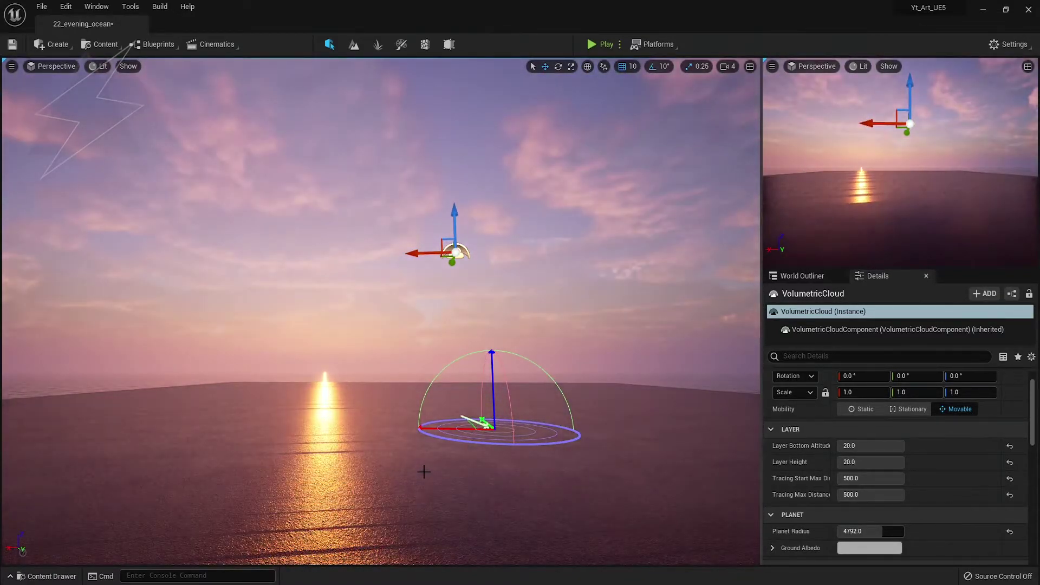
{"action": "mouse_move", "coordinate": [424, 473]}
{"action": "left_mouse_down", "text": "ctrl"}
{"action": "mouse_move", "coordinate": [438, 470]}
{"action": "mouse_move", "coordinate": [392, 473]}
{"action": "left_mouse_up", "text": "ctrl"}
- Place a Post Process Volume from the Visual Effects create menu into the level
{"action": "left_click", "coordinate": [53, 45]}
{"action": "mouse_move", "coordinate": [140, 131]}
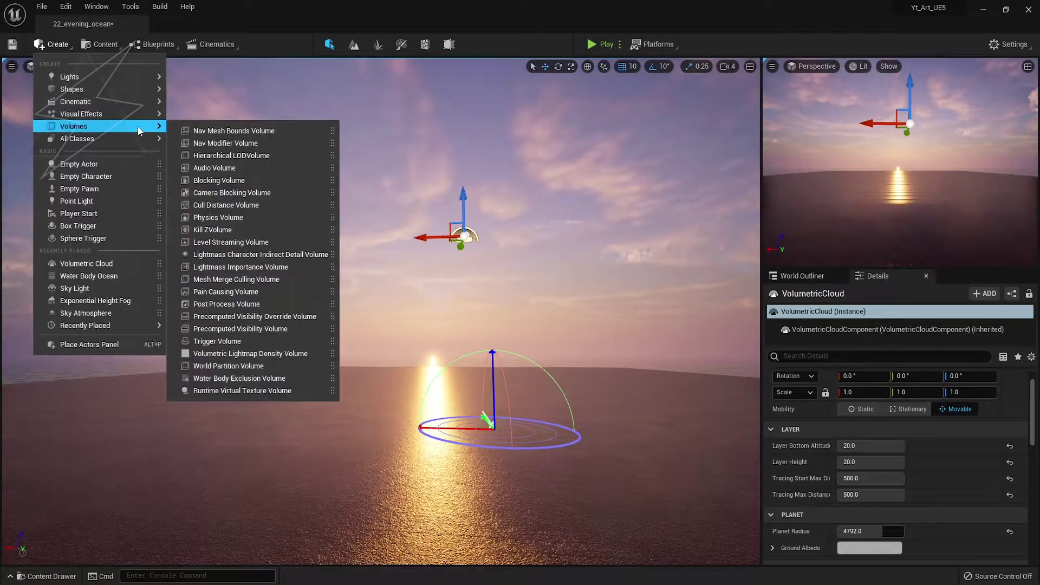
{"action": "mouse_move", "coordinate": [117, 112]}
{"action": "left_click_drag", "start_coordinate": [193, 117], "coordinate": [622, 422]}
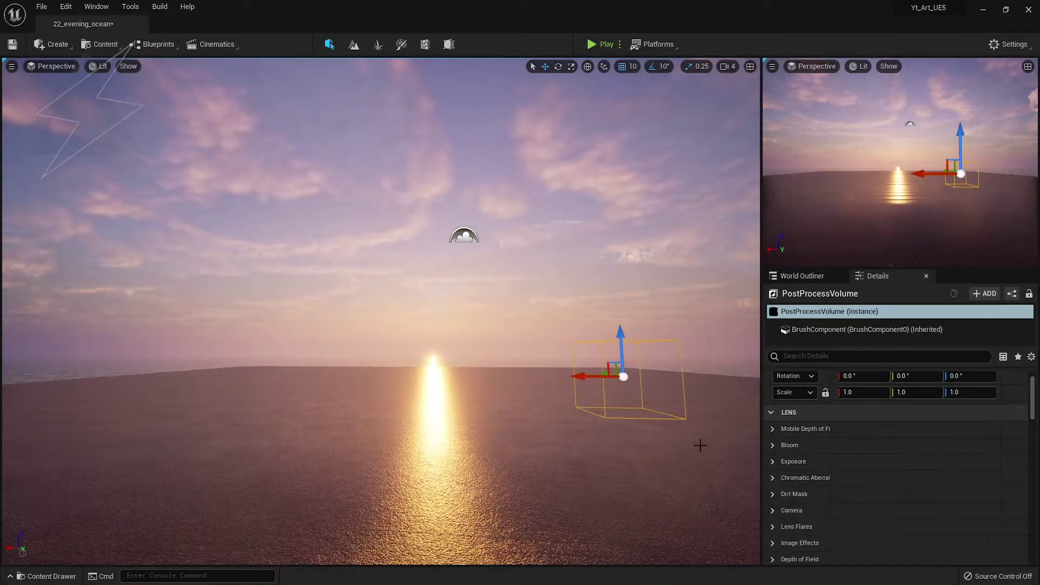
{"action": "scroll", "coordinate": [798, 440], "scroll_direction": "down", "scroll_amount": 5}
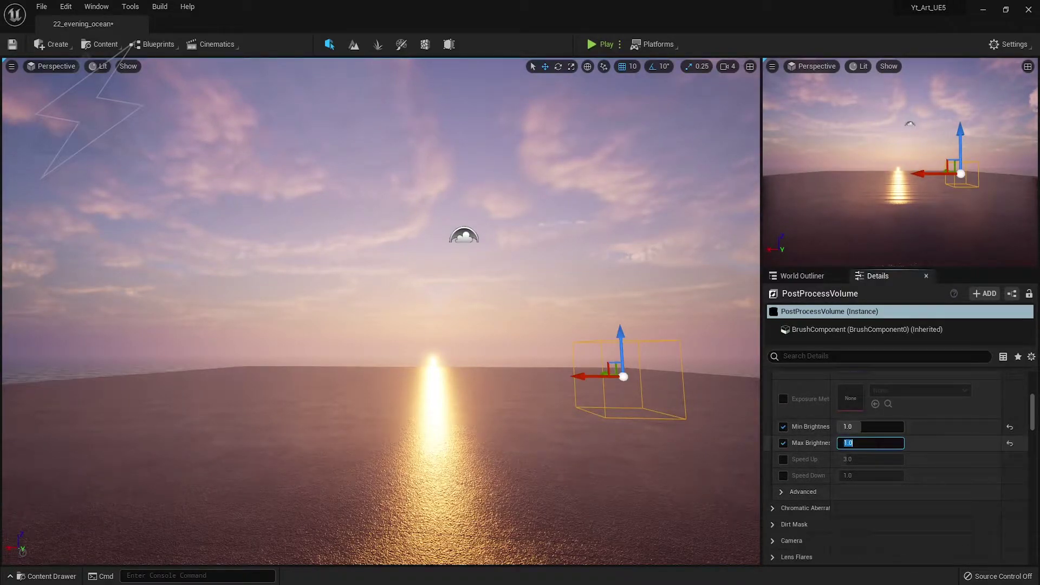
{"action": "right_click_drag", "start_coordinate": [608, 422], "coordinate": [609, 422]}
- Filter Details for 'infi' and enable Infinite Extent (Unbound) so it affects the whole level
{"action": "type", "text": "in"}
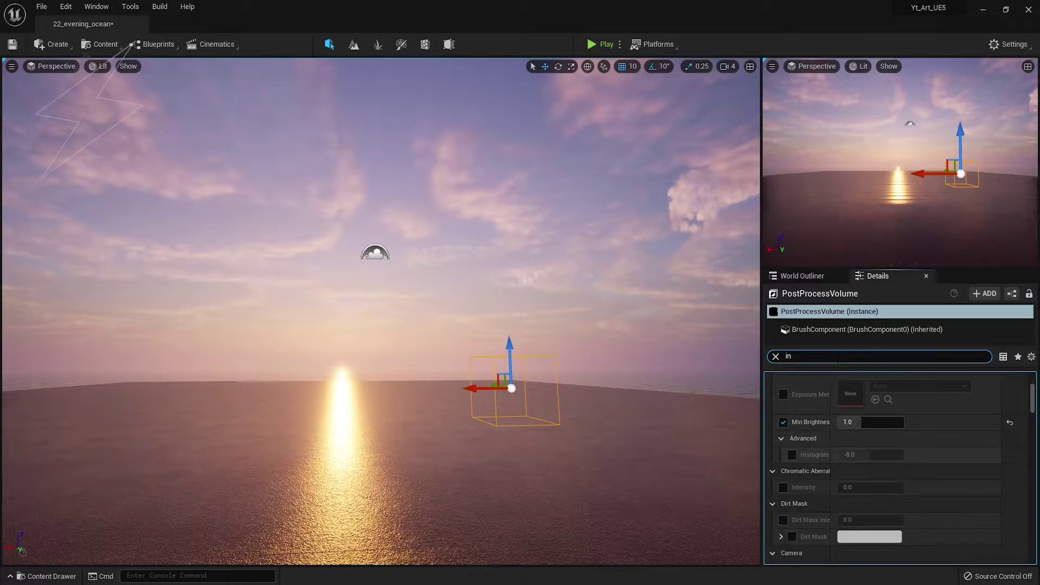
{"action": "type", "text": "fi"}
{"action": "left_click", "coordinate": [842, 396]}
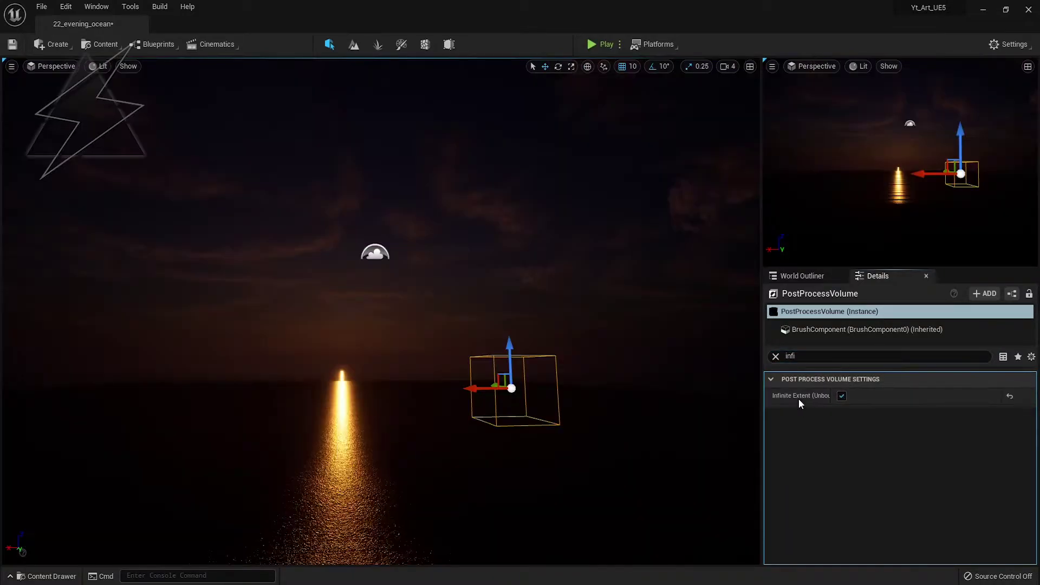
{"action": "left_click", "coordinate": [775, 357]}
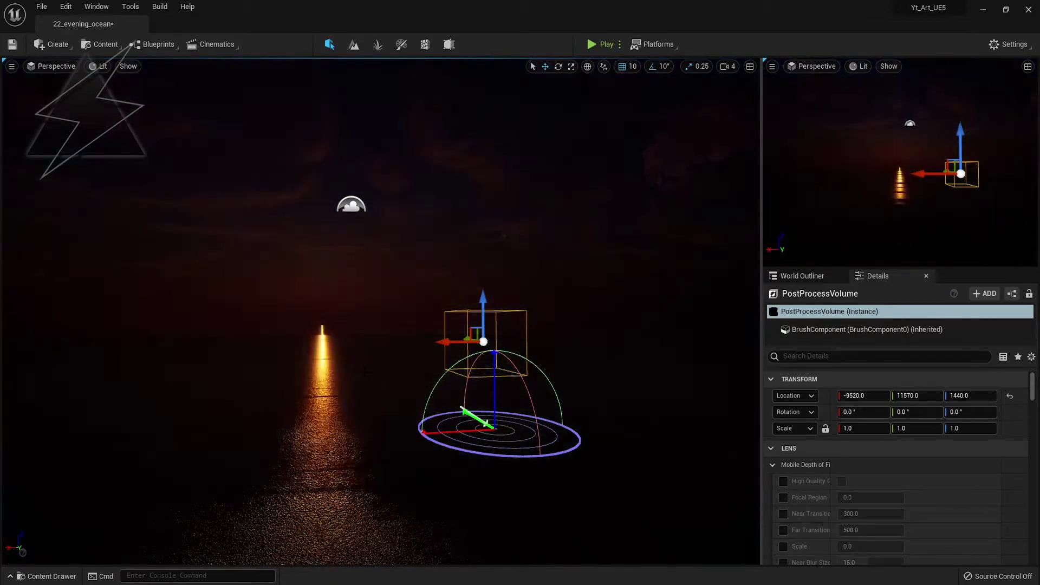
- Swing the sun and turn the view to brighten the sunset sky
{"action": "key", "text": "ctrl+l"}
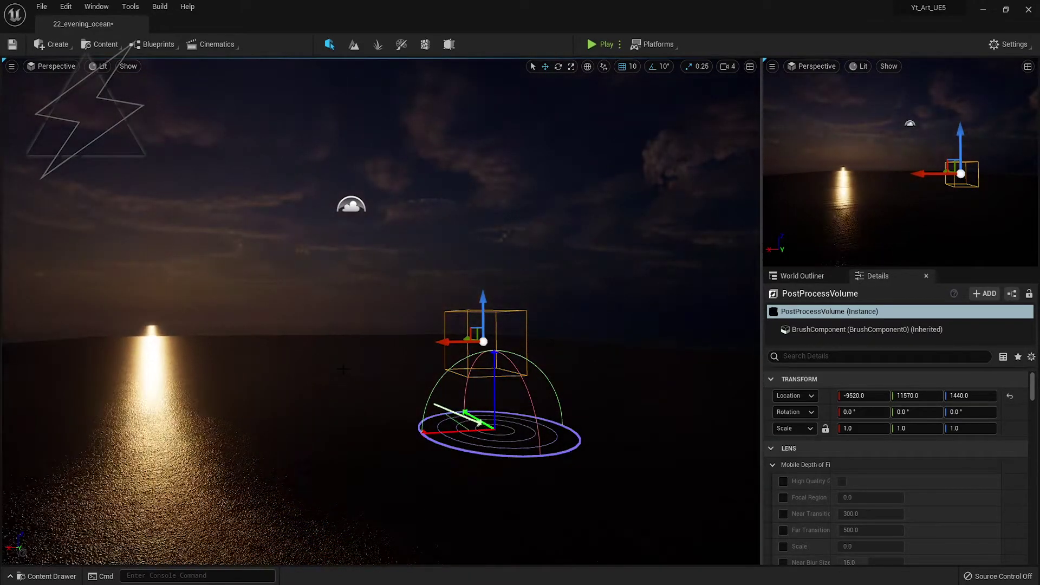
{"action": "right_click_drag", "start_coordinate": [379, 270], "coordinate": [217, 271]}
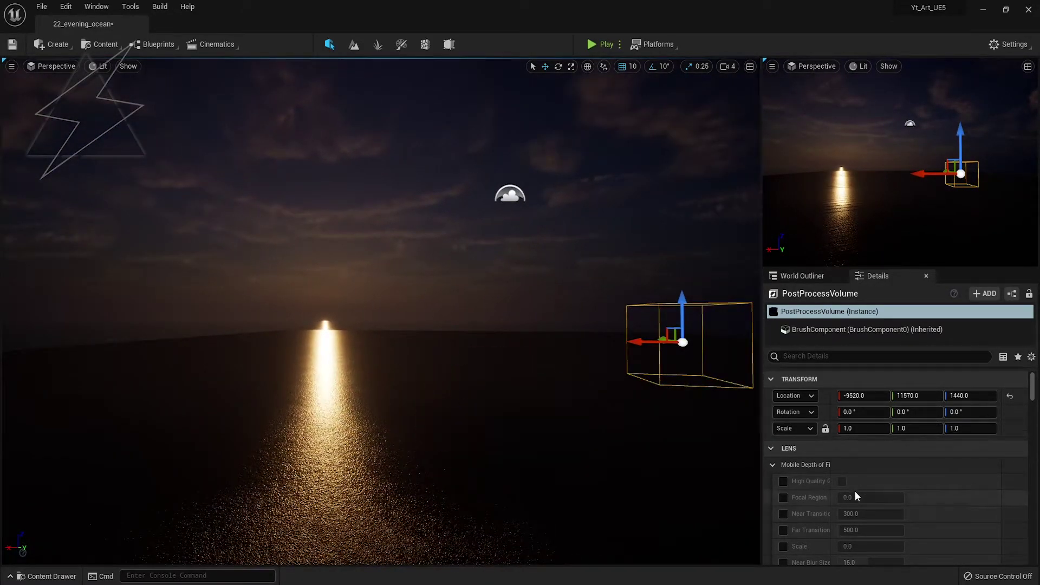
{"action": "scroll", "coordinate": [844, 482], "scroll_direction": "down", "scroll_amount": 5}
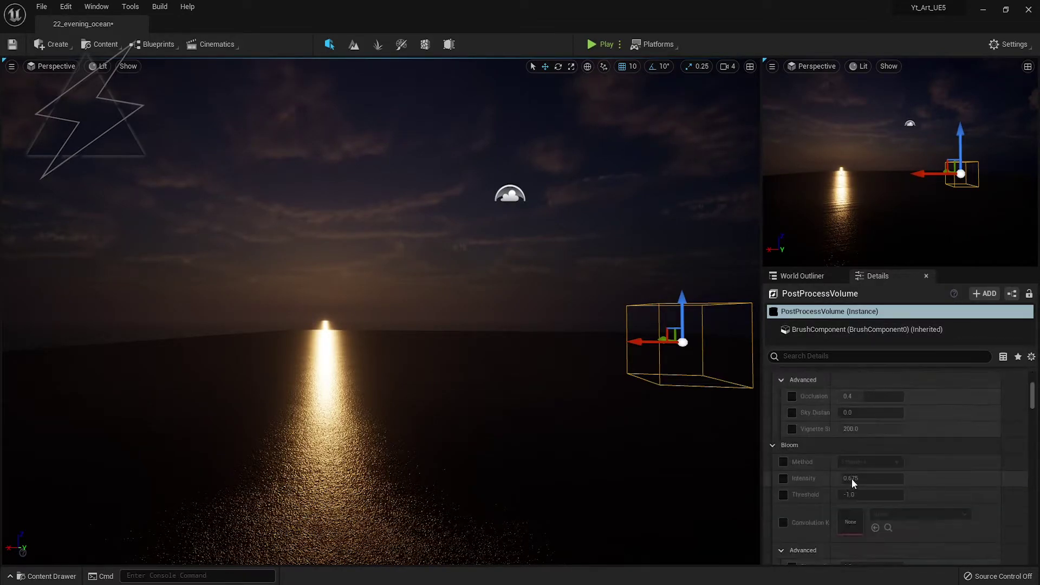
{"action": "scroll", "coordinate": [850, 479], "scroll_direction": "down", "scroll_amount": 5}
{"action": "scroll", "coordinate": [848, 480], "scroll_direction": "down", "scroll_amount": 3}
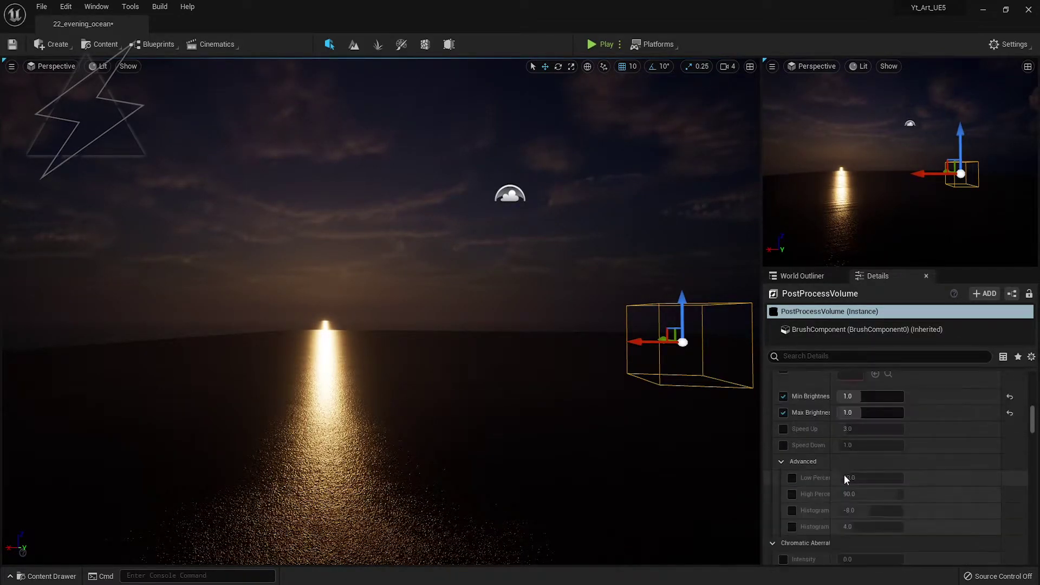
{"action": "scroll", "coordinate": [844, 474], "scroll_direction": "up", "scroll_amount": 5}
{"action": "scroll", "coordinate": [843, 474], "scroll_direction": "up", "scroll_amount": 2}
{"action": "scroll", "coordinate": [843, 474], "scroll_direction": "up", "scroll_amount": 3}
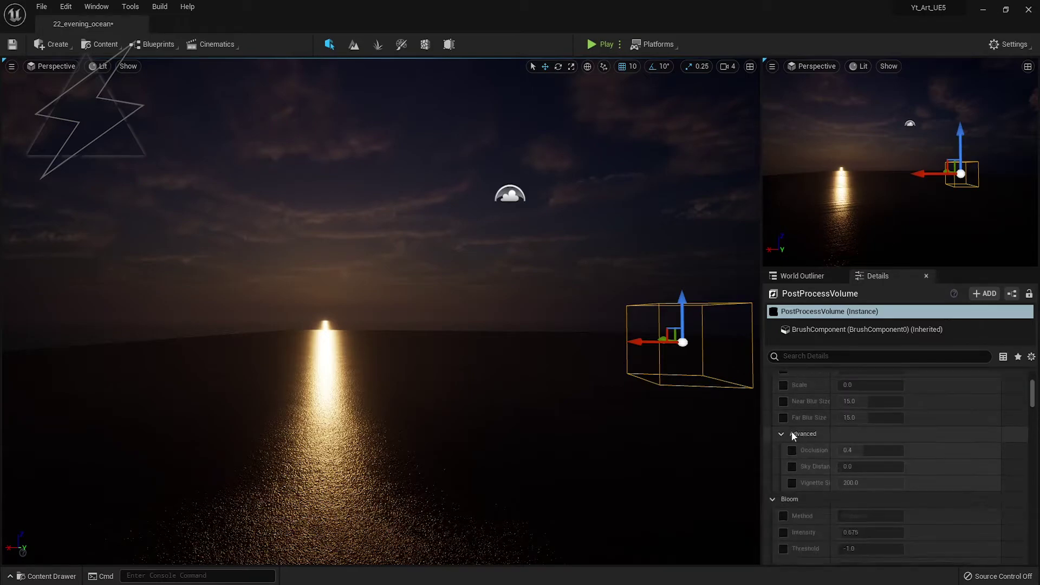
- Set exposure Min Brightness to 0.03 and Max Brightness to 8.0
{"action": "left_click", "coordinate": [772, 450]}
{"action": "left_click", "coordinate": [775, 392]}
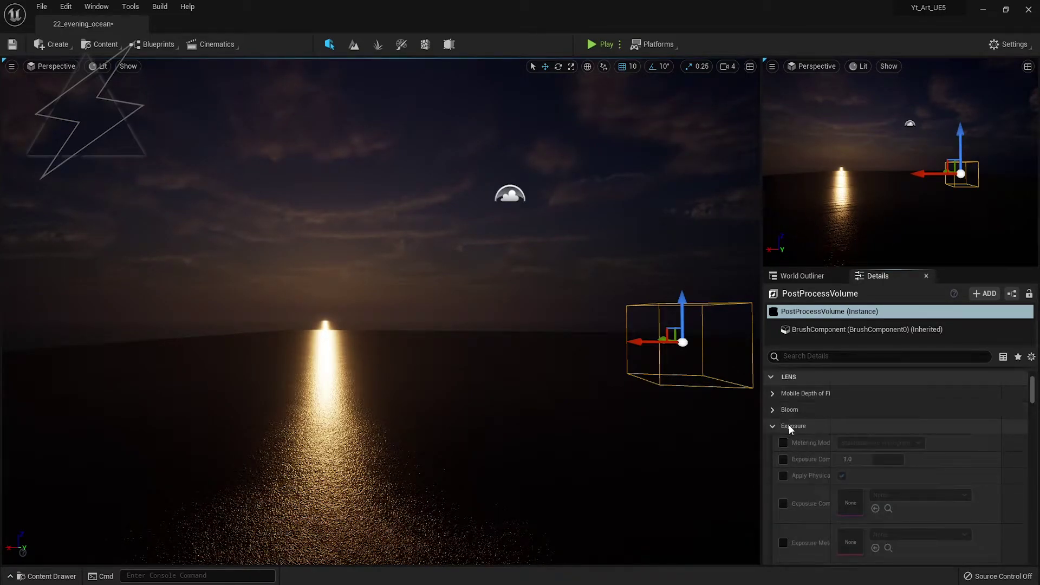
{"action": "scroll", "coordinate": [784, 424], "scroll_direction": "down", "scroll_amount": 4}
{"action": "mouse_move", "coordinate": [866, 461]}
{"action": "left_mouse_down"}
{"action": "mouse_move", "coordinate": [888, 460]}
{"action": "mouse_move", "coordinate": [867, 450]}
{"action": "left_mouse_up"}
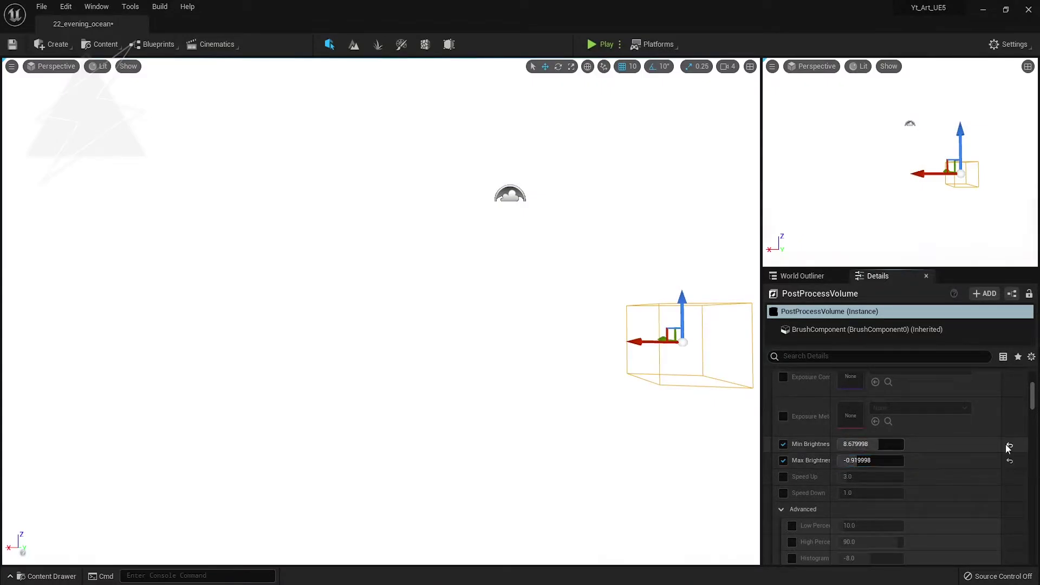
{"action": "left_click", "coordinate": [1009, 447]}
{"action": "left_click", "coordinate": [1009, 461]}
{"action": "right_click_drag", "start_coordinate": [520, 388], "coordinate": [482, 349]}
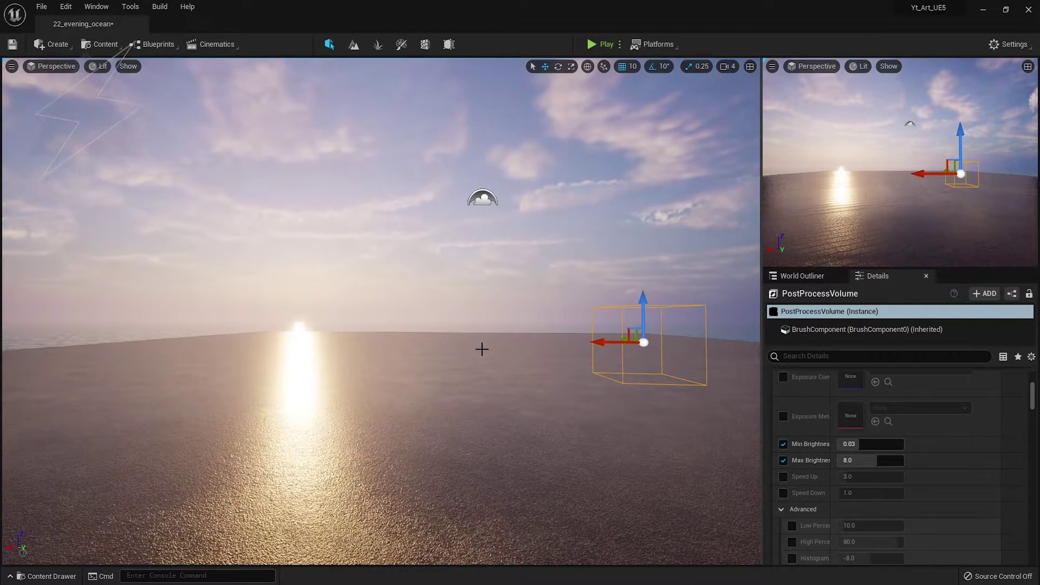
{"action": "key", "text": "ctrl+l"}
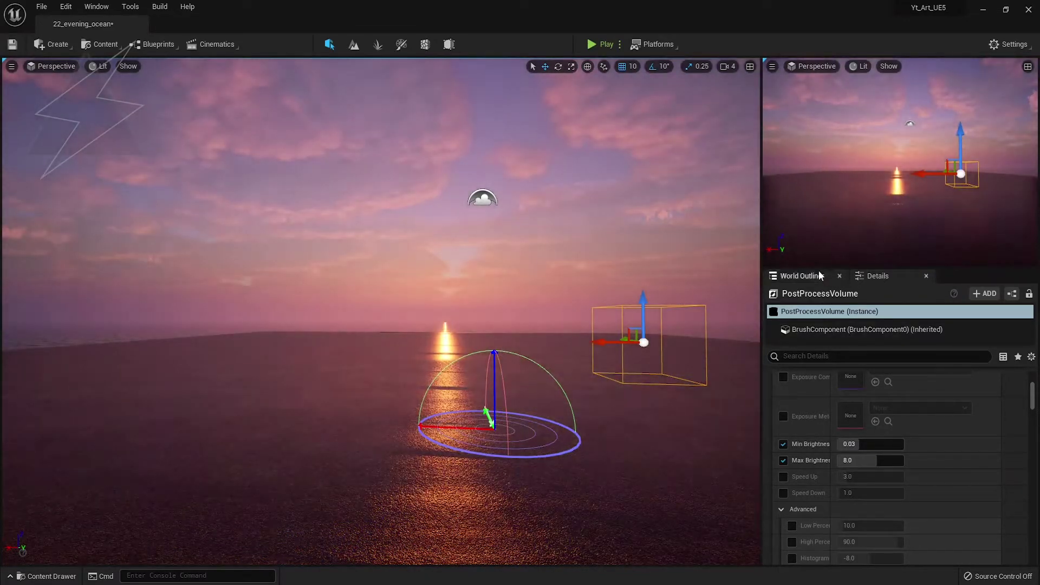
- Select the DirectionalLight and turn on Light Shaft Occlusion
{"action": "left_click", "coordinate": [802, 276]}
{"action": "left_click", "coordinate": [819, 338]}
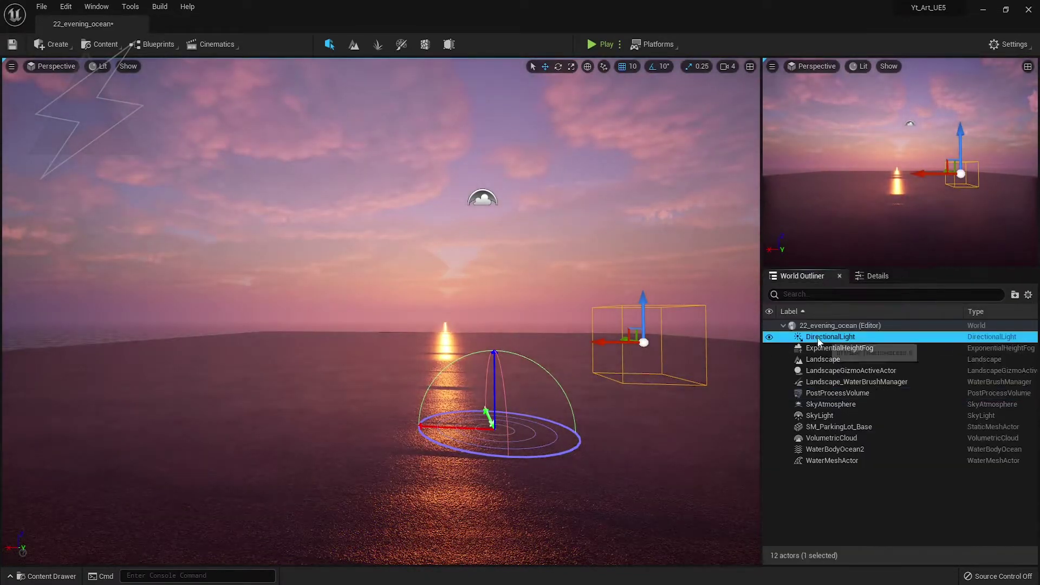
{"action": "left_click", "coordinate": [877, 276]}
{"action": "scroll", "coordinate": [847, 469], "scroll_direction": "down", "scroll_amount": 10}
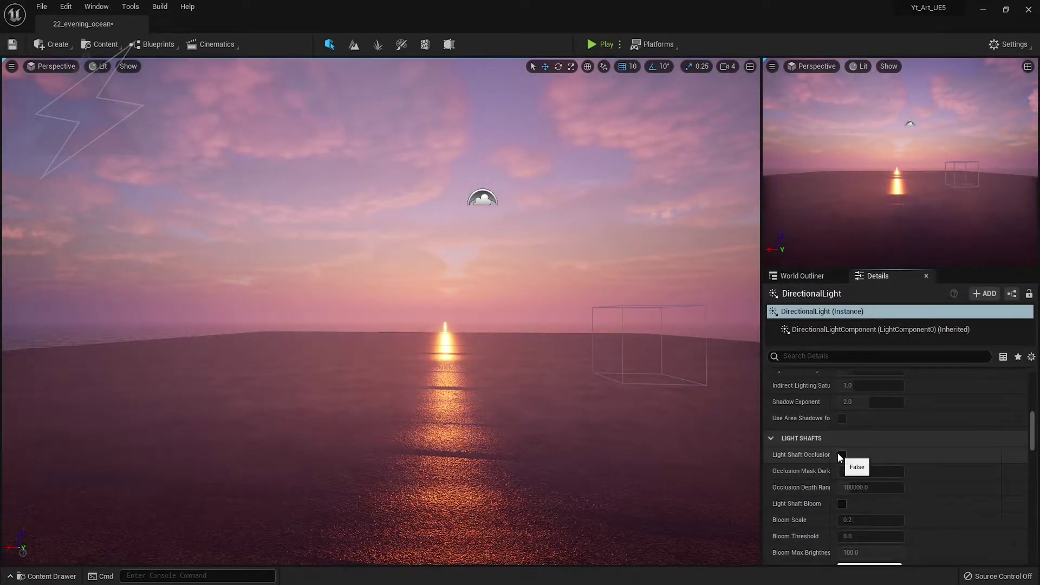
{"action": "left_click", "coordinate": [841, 455]}
- Rotate the sun lower toward the horizon until the sea glint turns golden
{"action": "right_click_drag", "start_coordinate": [494, 387], "coordinate": [489, 376]}
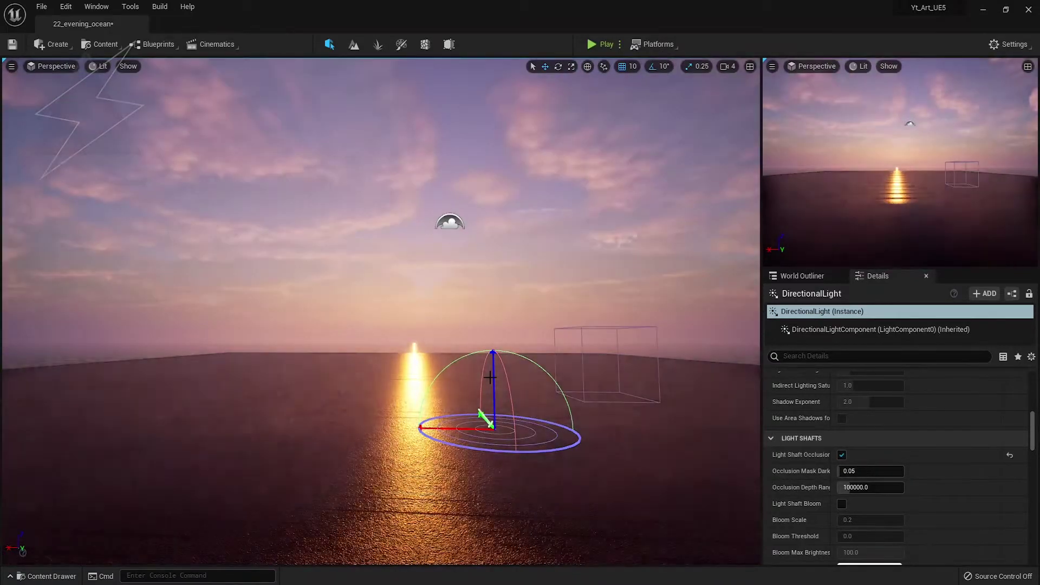
{"action": "mouse_move", "coordinate": [489, 377]}
{"action": "left_mouse_down"}
{"action": "mouse_move", "coordinate": [476, 412]}
{"action": "mouse_move", "coordinate": [425, 391]}
{"action": "left_mouse_up"}
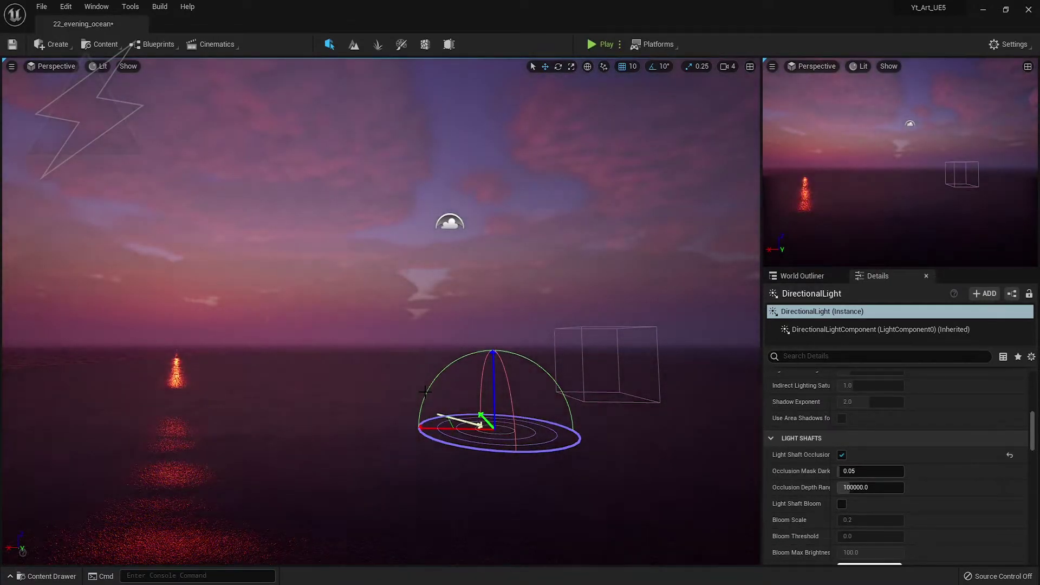
{"action": "right_click_drag", "start_coordinate": [483, 405], "coordinate": [418, 424]}
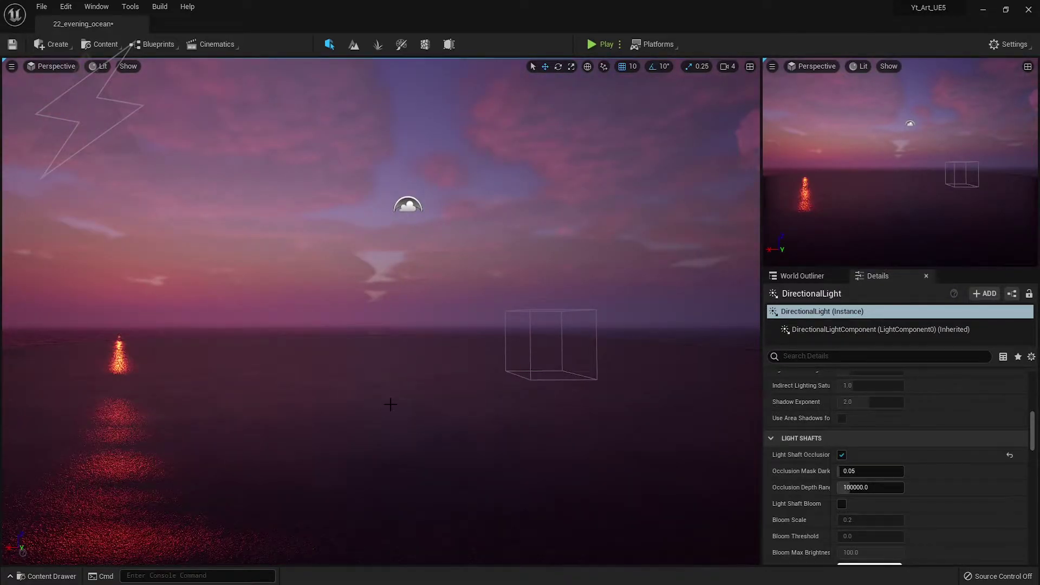
{"action": "left_click_drag", "start_coordinate": [390, 404], "coordinate": [393, 402]}
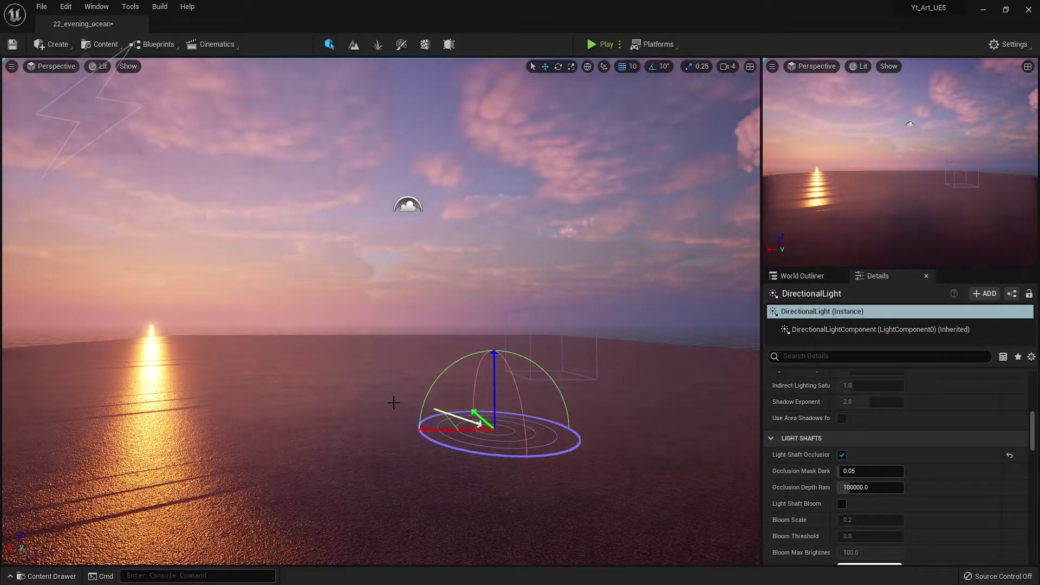
{"action": "scroll", "coordinate": [911, 469], "scroll_direction": "up", "scroll_amount": 5}
- Give the sunlight a warm peach Light Color and swing the sun lower to the left
{"action": "scroll", "coordinate": [912, 469], "scroll_direction": "up", "scroll_amount": 5}
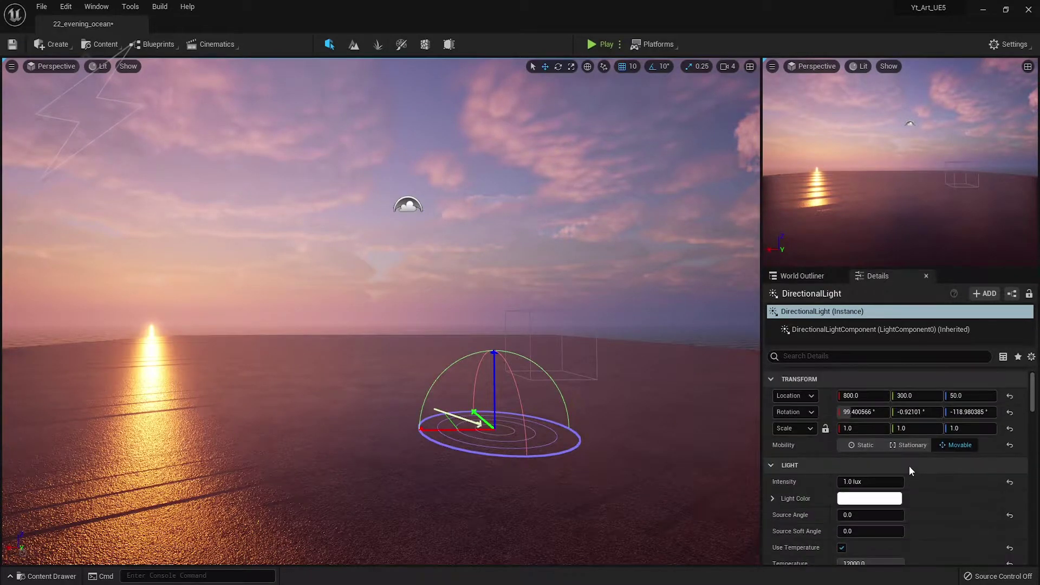
{"action": "left_click", "coordinate": [848, 500]}
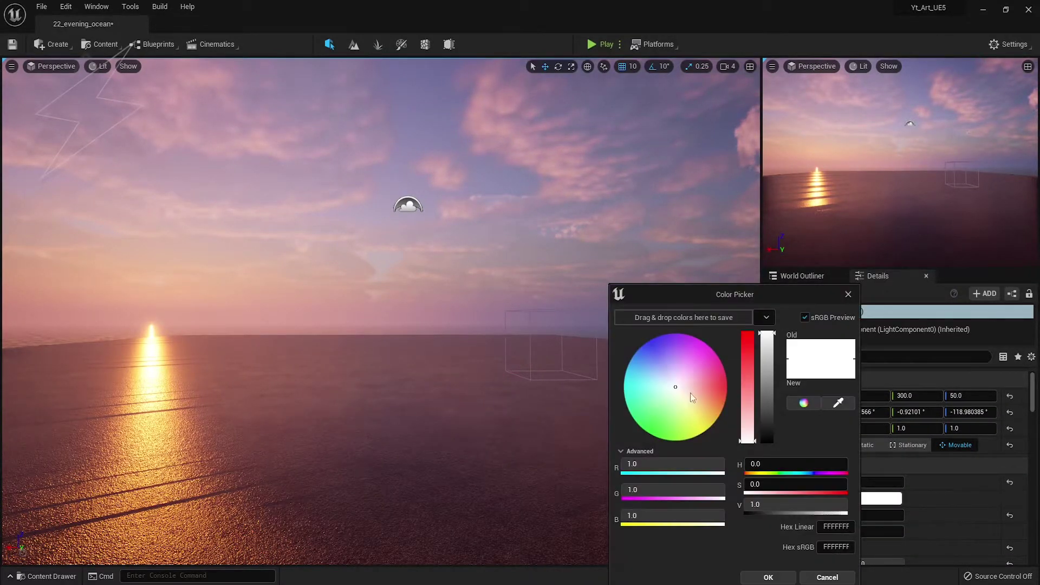
{"action": "left_click", "coordinate": [695, 399]}
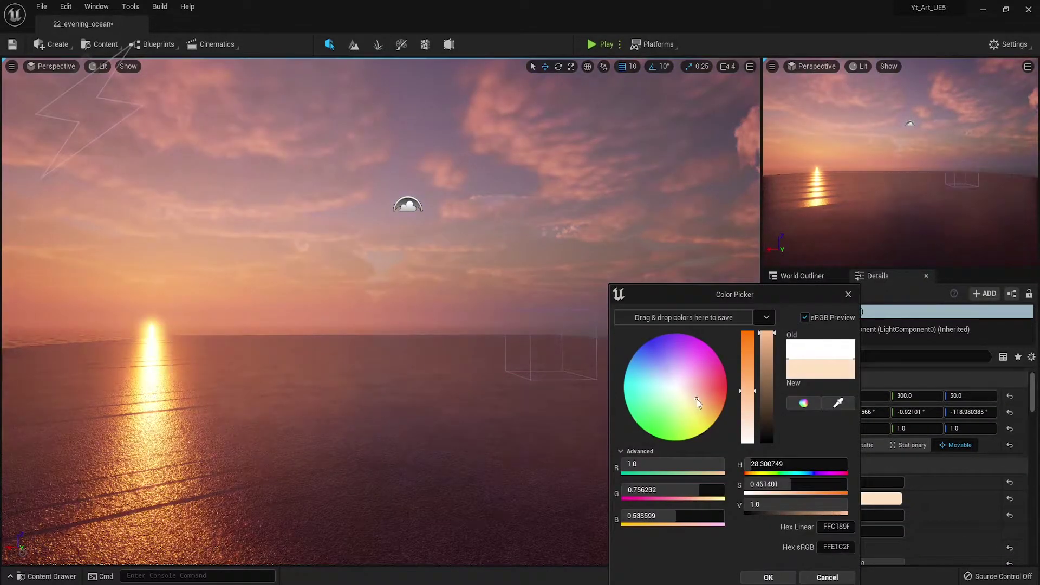
{"action": "left_click", "coordinate": [767, 576]}
{"action": "right_click_drag", "start_coordinate": [441, 387], "coordinate": [361, 357]}
{"action": "key", "text": "ctrl+l"}
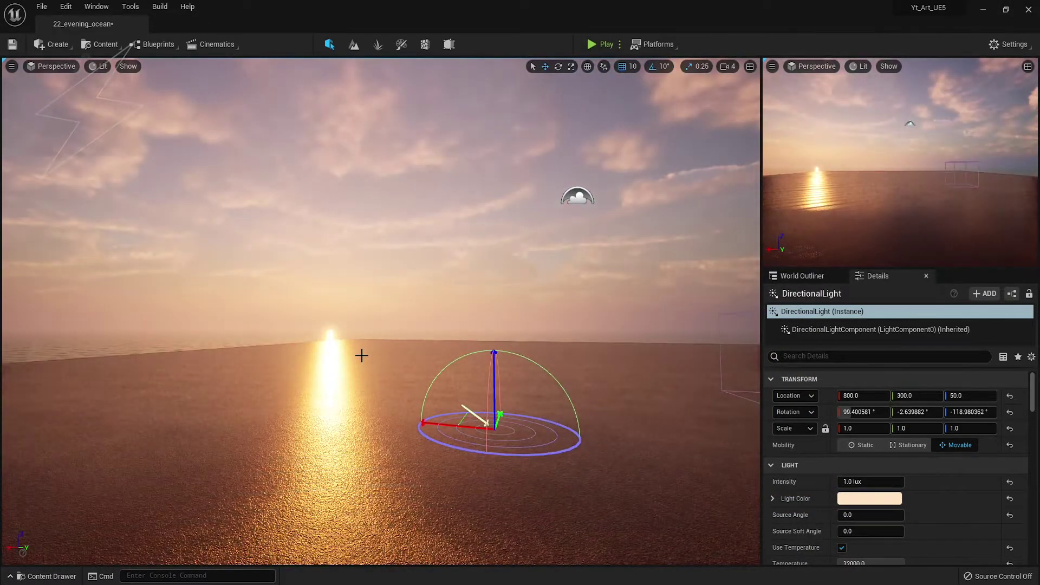
{"action": "key", "text": "ctrl+l"}
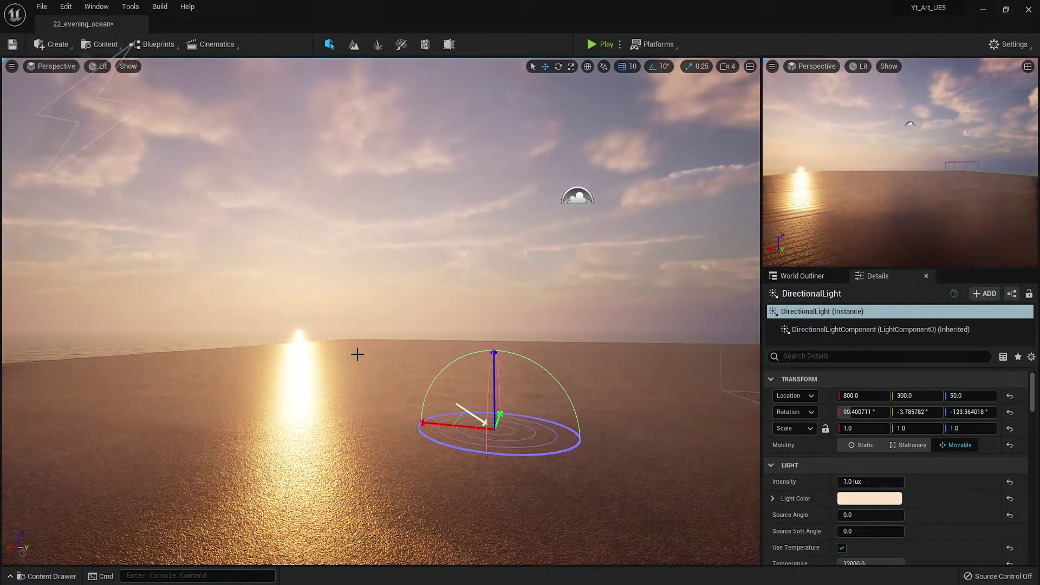
- Shift the sunlight colour to pink and sink the sun to the horizon for darker light
{"action": "left_click", "coordinate": [867, 498]}
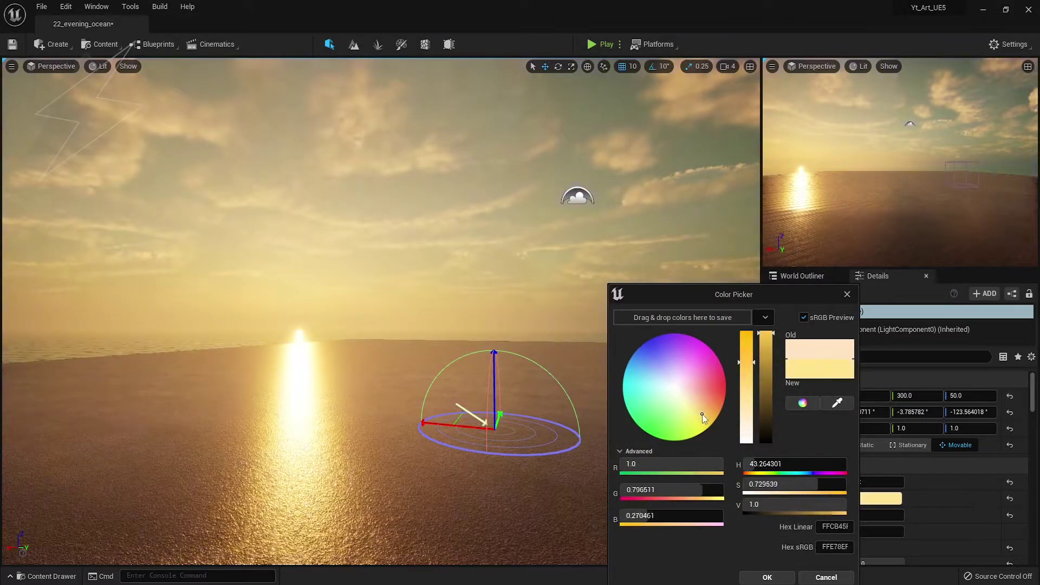
{"action": "left_click_drag", "start_coordinate": [702, 414], "coordinate": [700, 393]}
{"action": "left_click", "coordinate": [767, 577]}
{"action": "key", "text": "ctrl+l"}
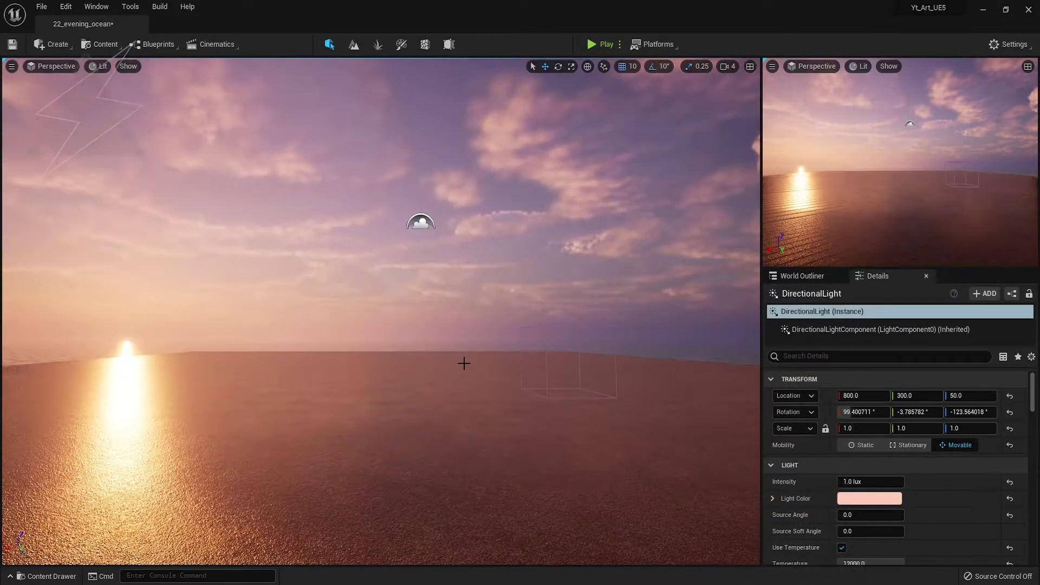
{"action": "key", "text": "ctrl+l"}
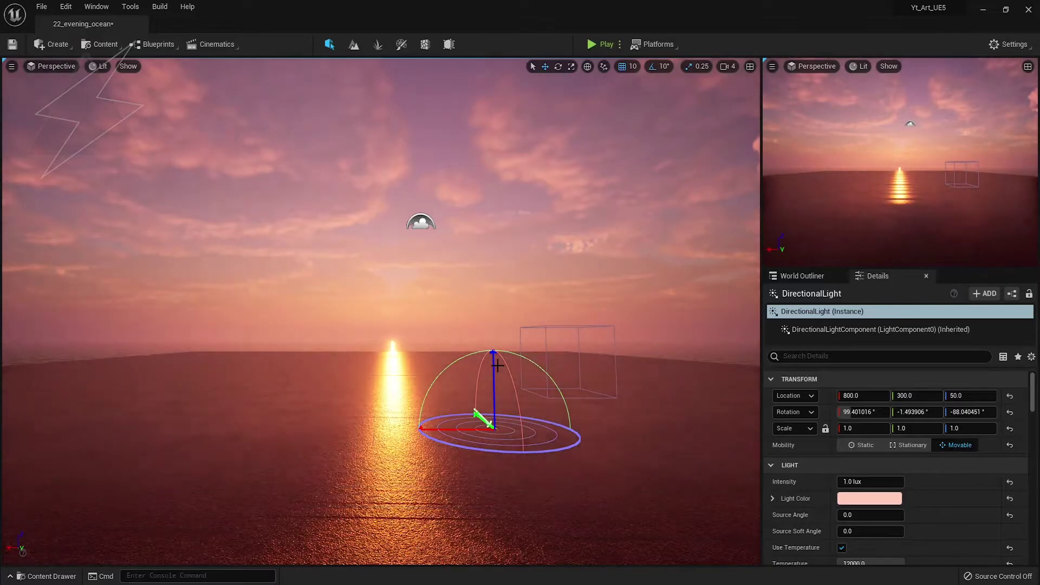
{"action": "key", "text": "ctrl+l"}
{"action": "scroll", "coordinate": [497, 366], "scroll_direction": "down", "scroll_amount": 5}
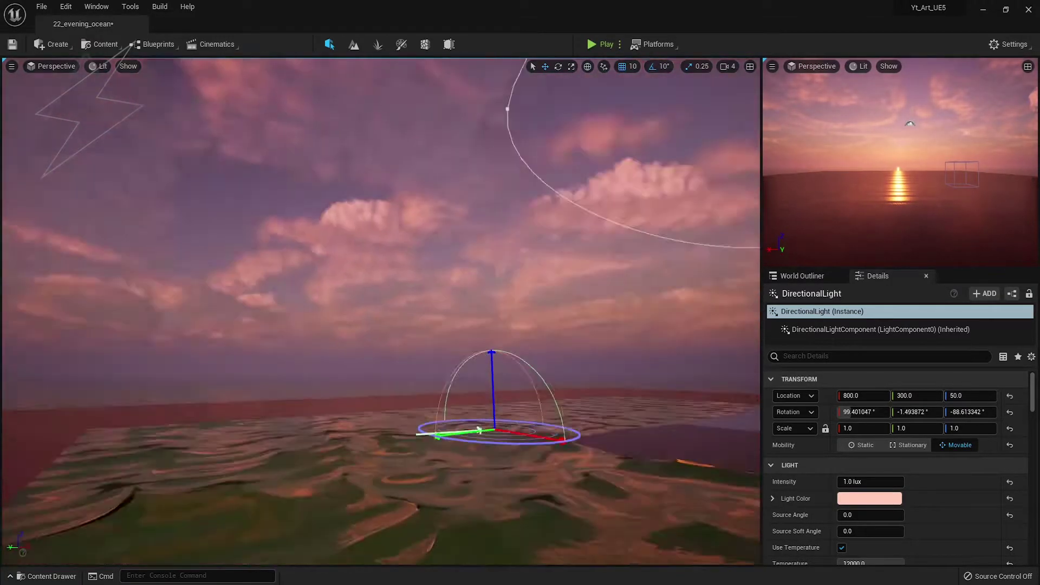
- Lower SM_ParkingLot_Base to height 1140 and face the view toward the sun
{"action": "left_click", "coordinate": [457, 303]}
{"action": "left_click_drag", "start_coordinate": [457, 287], "coordinate": [457, 325]}
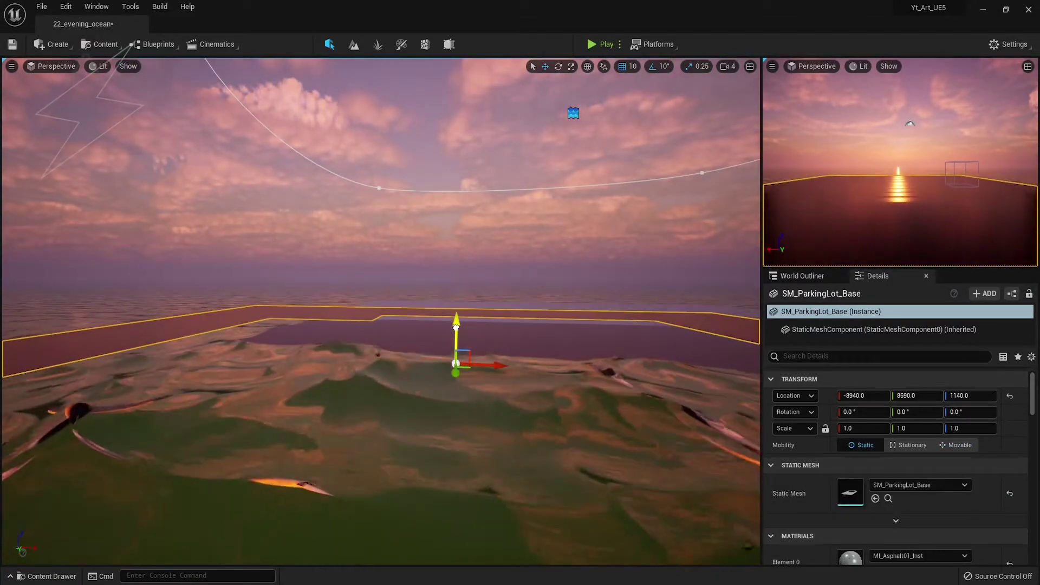
{"action": "key", "text": "ctrl+l"}
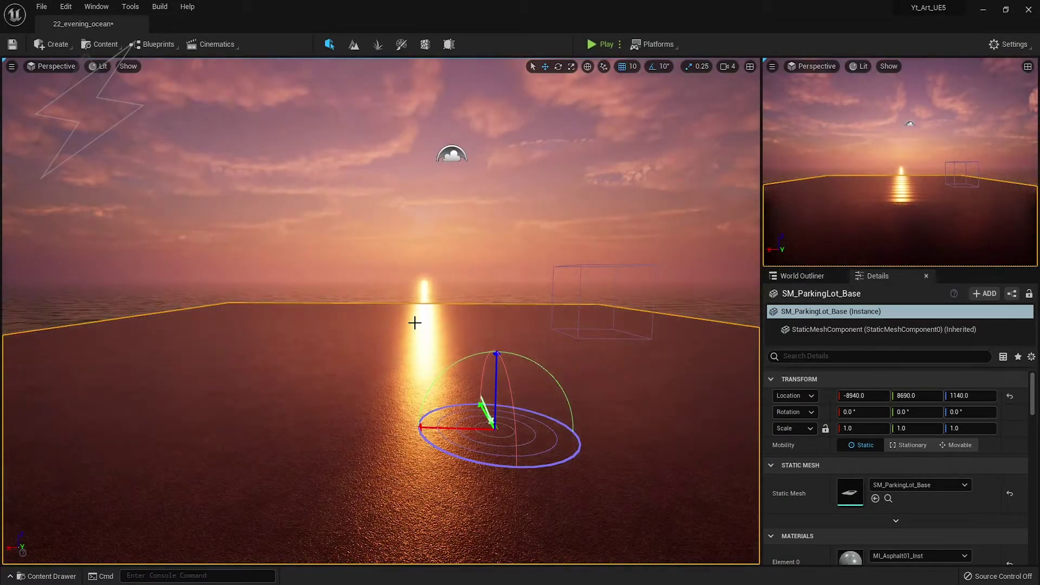
{"action": "right_click_drag", "start_coordinate": [414, 323], "coordinate": [414, 323]}
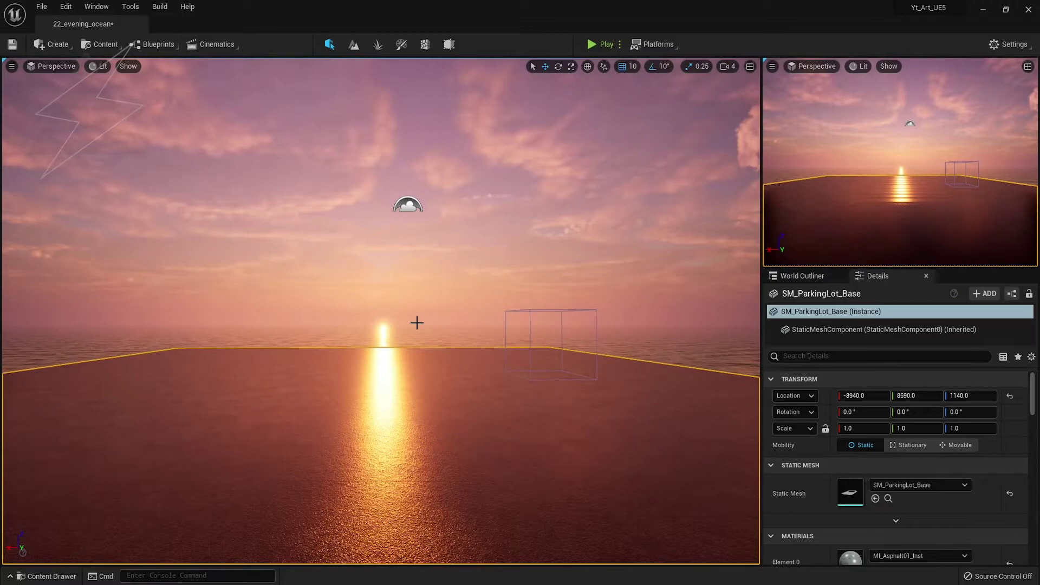
{"action": "scroll", "coordinate": [854, 480], "scroll_direction": "down", "scroll_amount": 3}
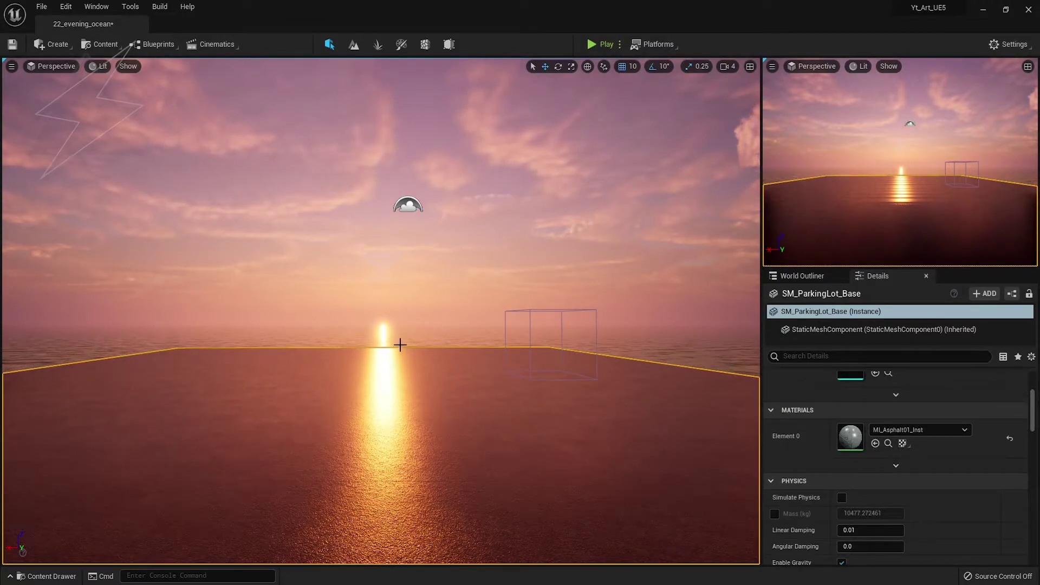
{"action": "scroll", "coordinate": [851, 469], "scroll_direction": "up", "scroll_amount": 3}
- Swing the sun around and drop it to the horizon for a red sunset
{"action": "key", "text": "ctrl+l"}
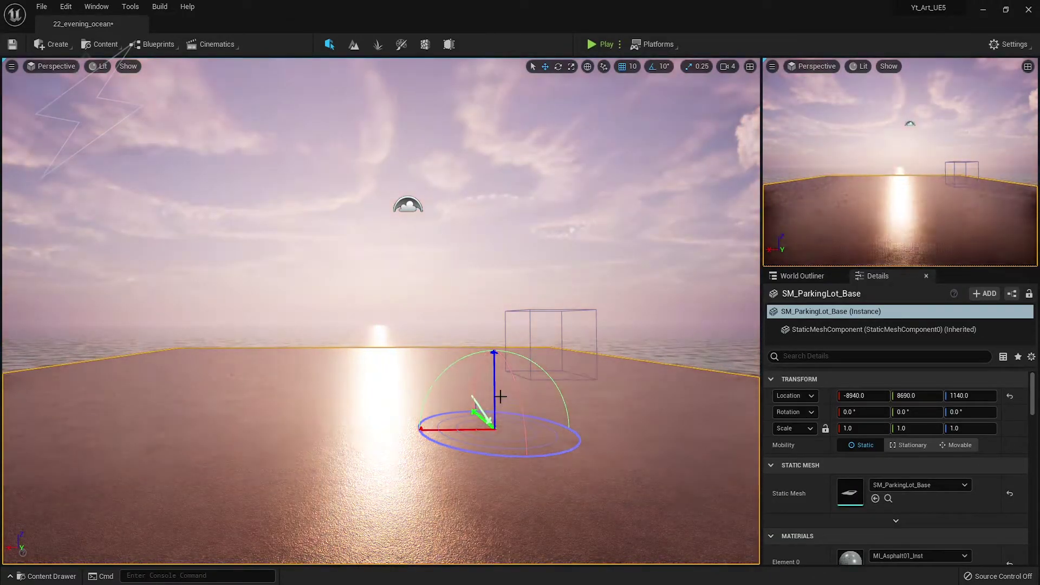
{"action": "key", "text": "ctrl+l"}
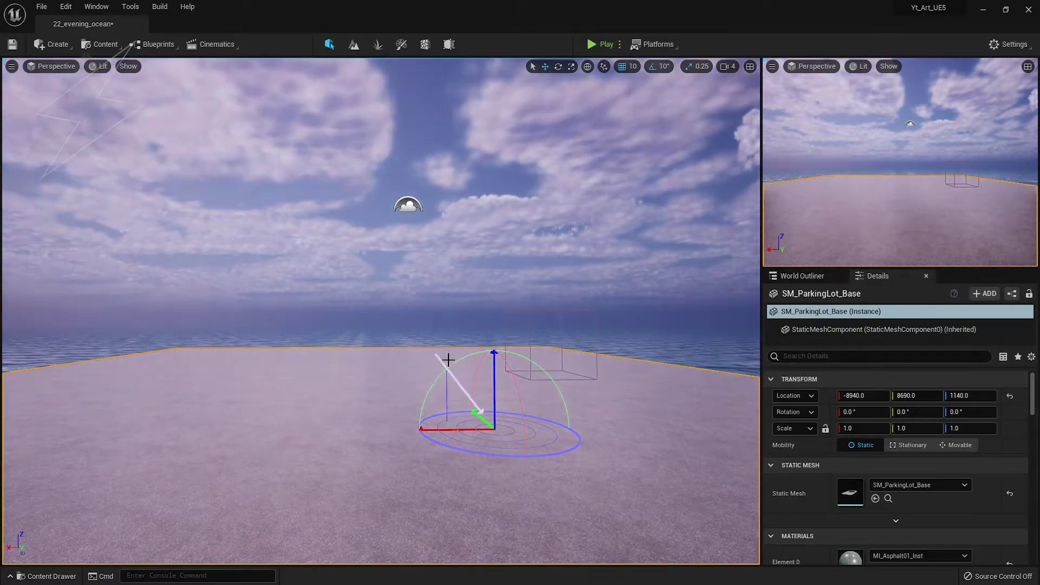
{"action": "key", "text": "ctrl+l"}
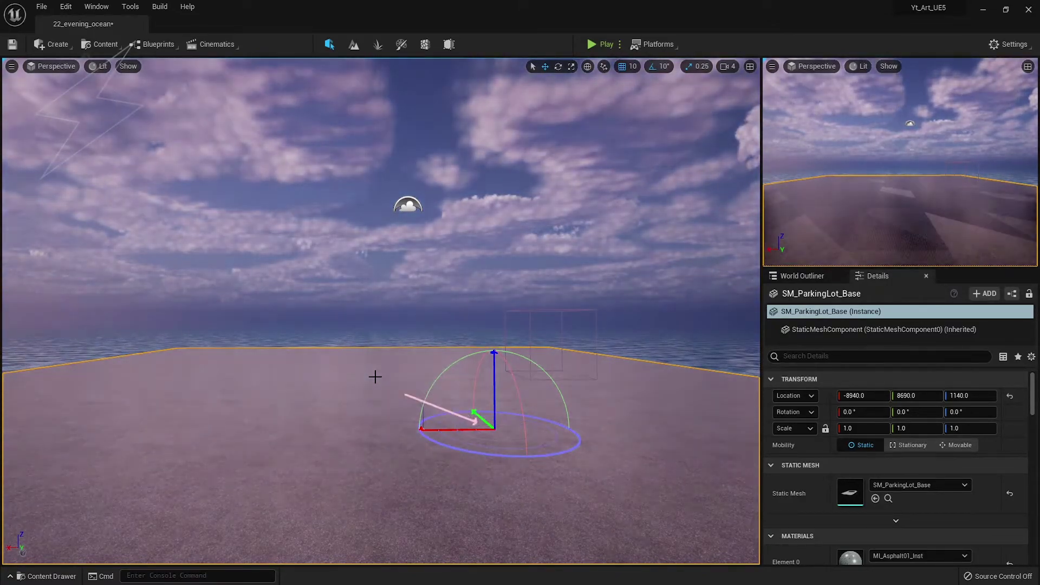
{"action": "key", "text": "ctrl+l"}
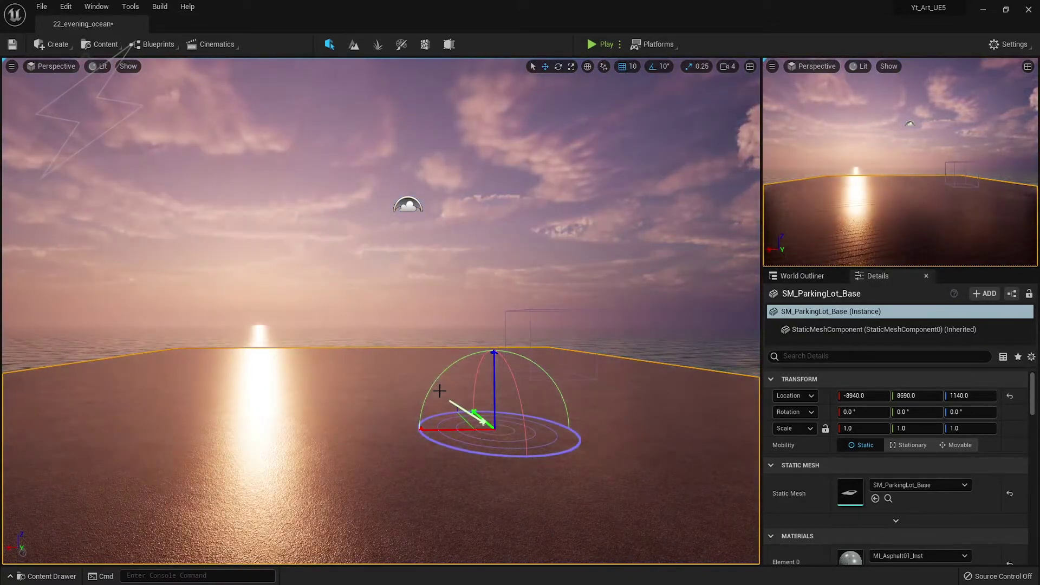
{"action": "key", "text": "ctrl+l"}
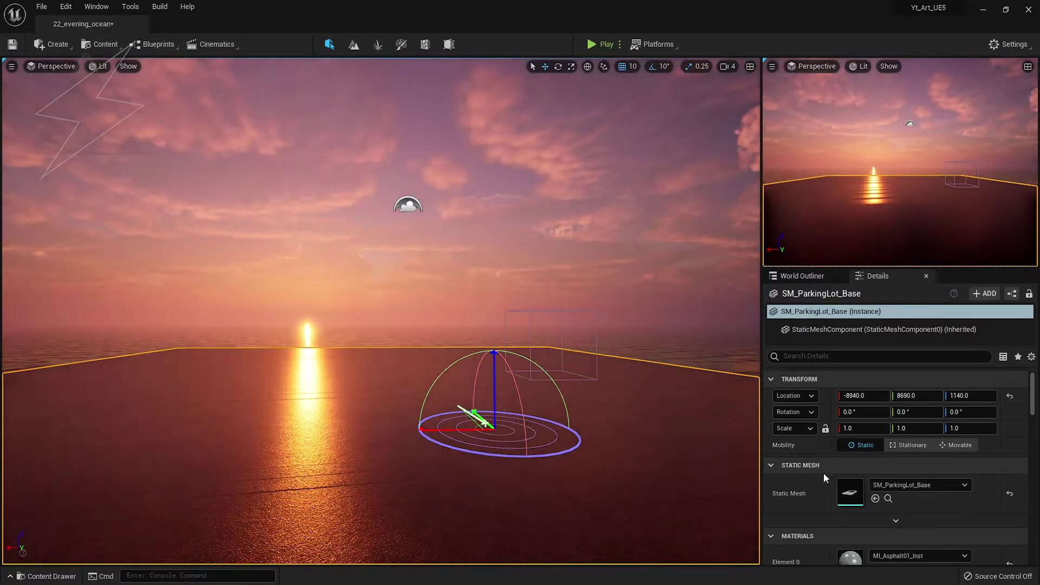
- Select the PostProcessVolume in the Outliner to show its settings
{"action": "left_click", "coordinate": [802, 277]}
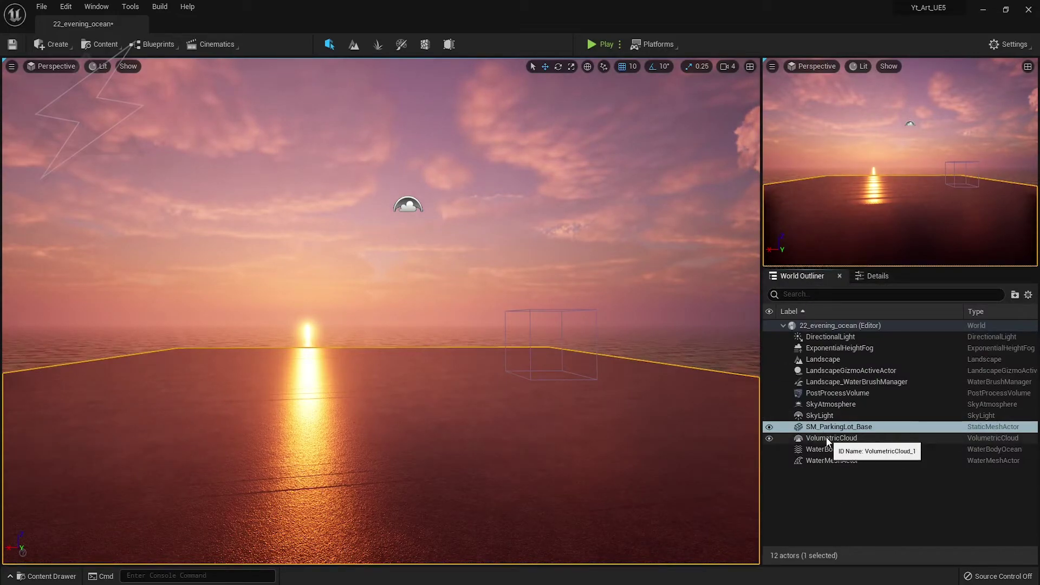
{"action": "left_click", "coordinate": [834, 393]}
{"action": "left_click", "coordinate": [875, 276]}
- Enable the post-process Vignette Intensity override and strengthen it to darken the frame edges
{"action": "scroll", "coordinate": [862, 528], "scroll_direction": "down", "scroll_amount": 5}
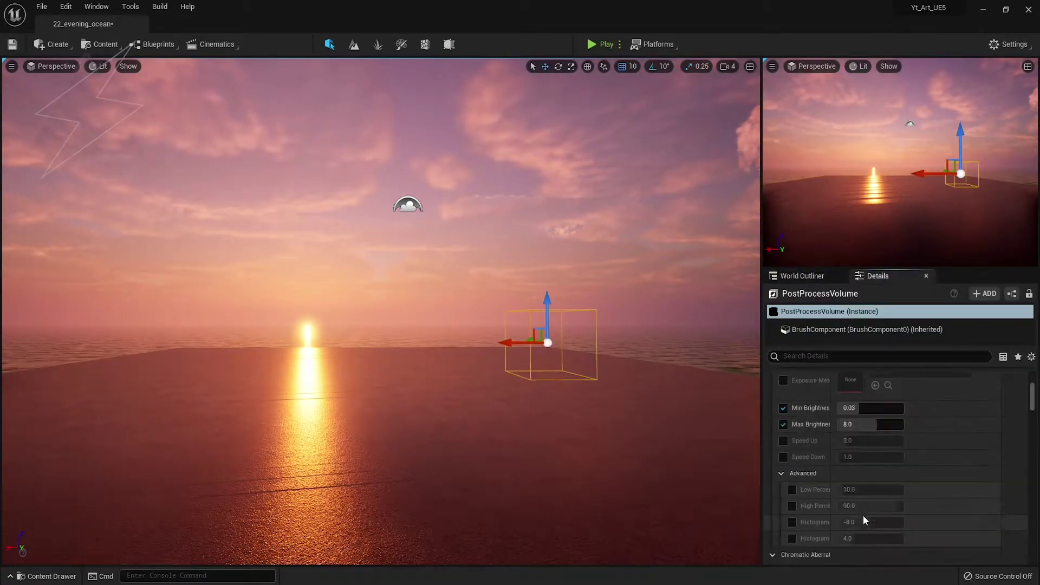
{"action": "scroll", "coordinate": [872, 488], "scroll_direction": "down", "scroll_amount": 5}
{"action": "scroll", "coordinate": [845, 477], "scroll_direction": "down", "scroll_amount": 5}
{"action": "scroll", "coordinate": [811, 474], "scroll_direction": "down", "scroll_amount": 3}
{"action": "scroll", "coordinate": [811, 474], "scroll_direction": "down", "scroll_amount": 3}
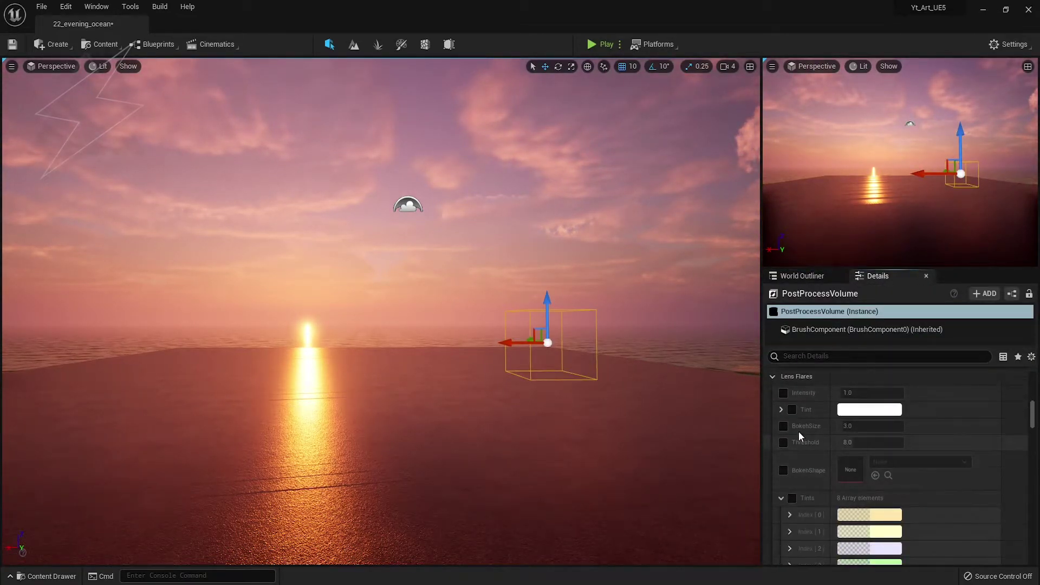
{"action": "left_click", "coordinate": [773, 376]}
{"action": "left_click", "coordinate": [783, 409]}
{"action": "left_click_drag", "start_coordinate": [861, 409], "coordinate": [872, 409]}
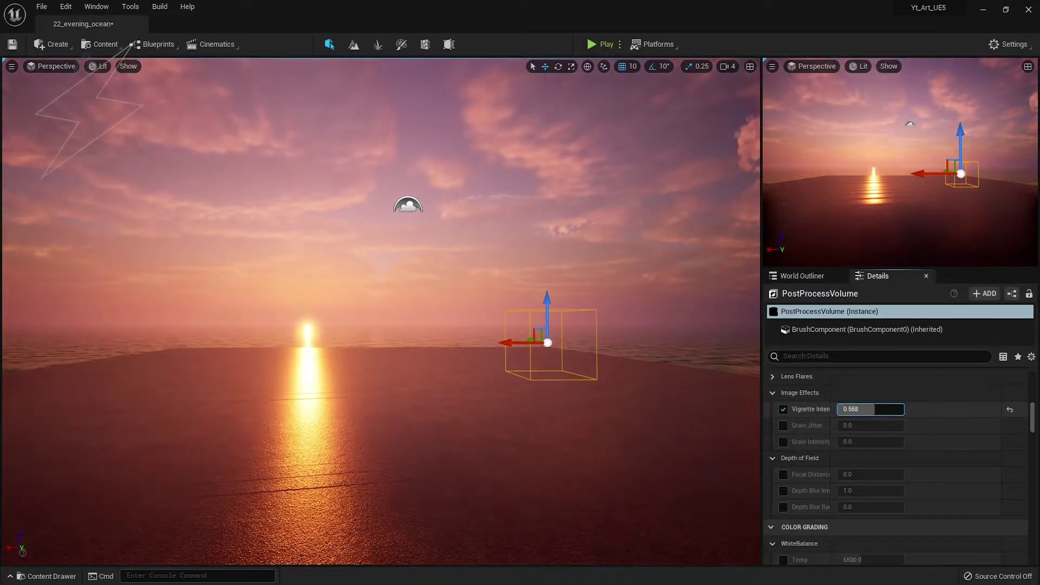
{"action": "scroll", "coordinate": [823, 460], "scroll_direction": "down", "scroll_amount": 2}
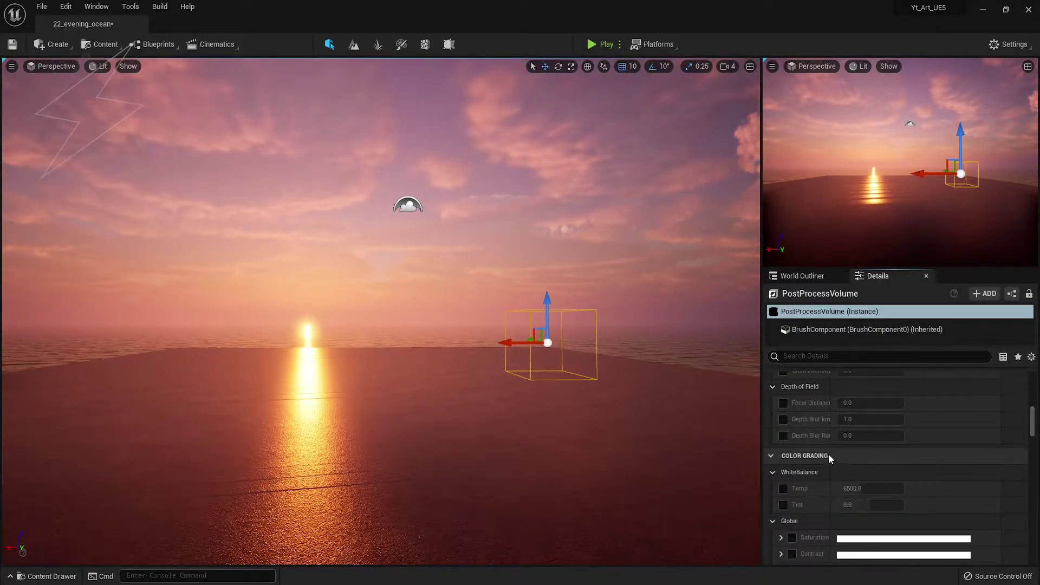
- Select the DirectionalLight and adjust its light shaft occlusion mask darkness
{"action": "left_click", "coordinate": [804, 275]}
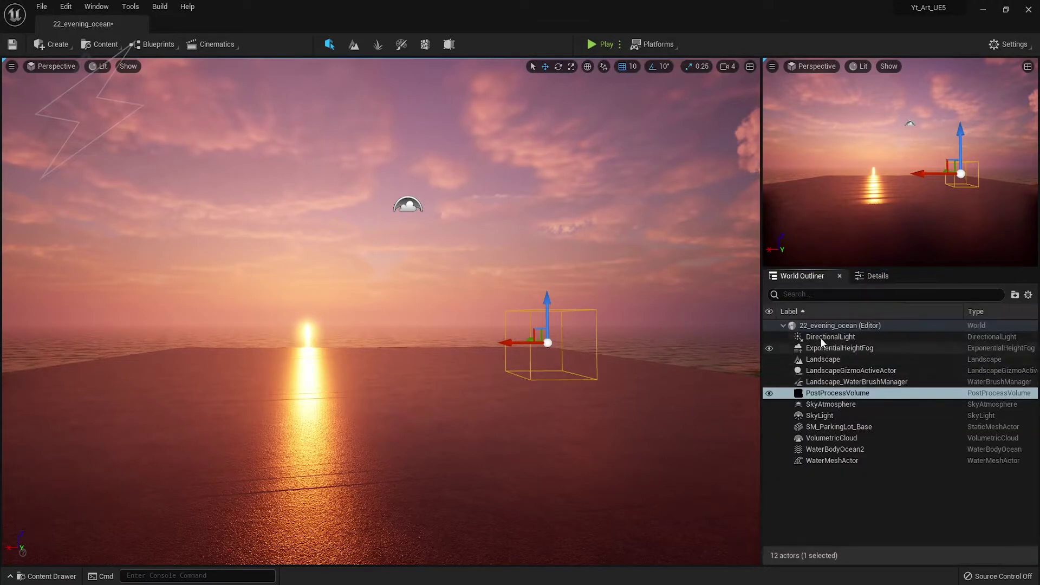
{"action": "left_click", "coordinate": [801, 347]}
{"action": "left_click", "coordinate": [861, 277]}
{"action": "scroll", "coordinate": [862, 438], "scroll_direction": "up", "scroll_amount": 3}
{"action": "scroll", "coordinate": [837, 520], "scroll_direction": "down", "scroll_amount": 2}
{"action": "scroll", "coordinate": [894, 505], "scroll_direction": "up", "scroll_amount": 2}
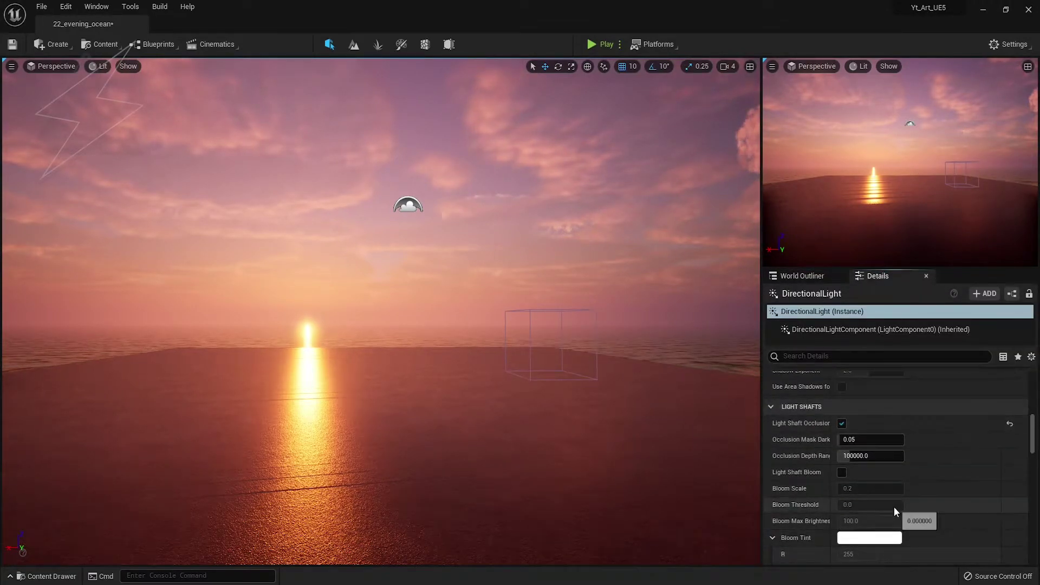
{"action": "scroll", "coordinate": [895, 510], "scroll_direction": "down", "scroll_amount": 1}
{"action": "left_click", "coordinate": [841, 436]}
{"action": "left_click", "coordinate": [841, 436]}
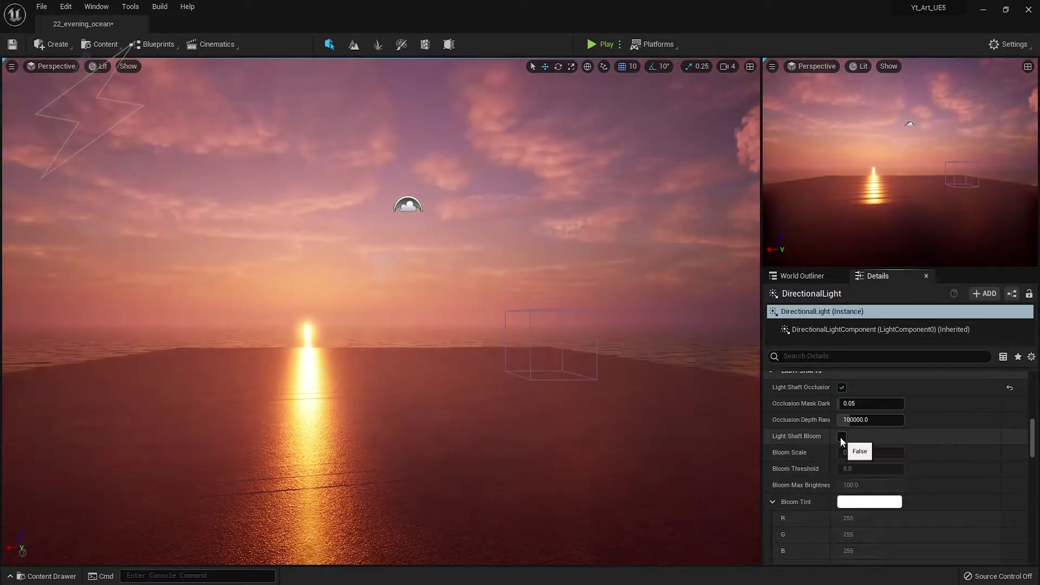
{"action": "left_click_drag", "start_coordinate": [866, 403], "coordinate": [888, 403]}
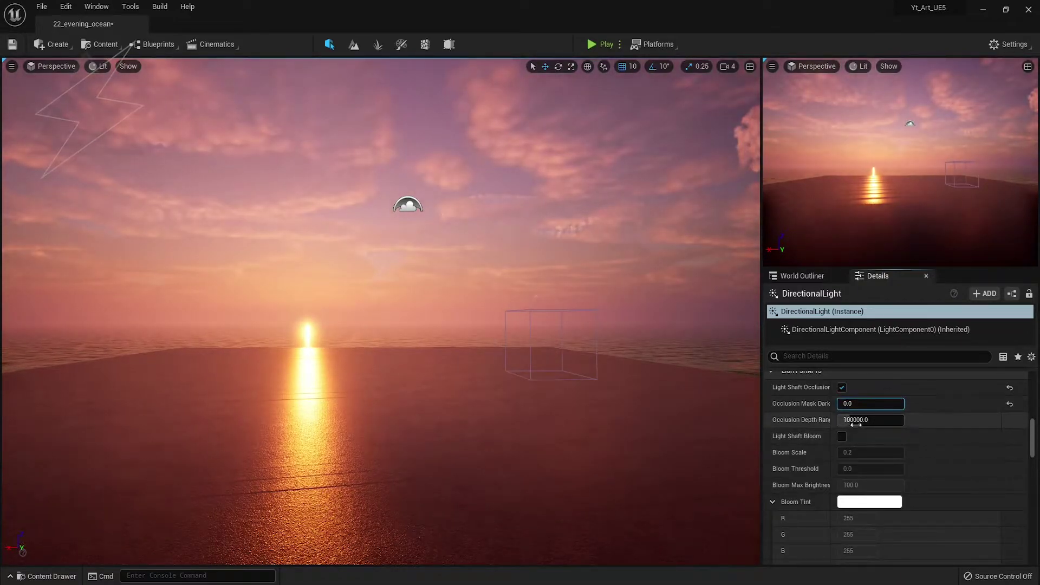
{"action": "type", "text": "40000"}
- Turn on Light Shaft Bloom and set Bloom Scale to 0
{"action": "left_click", "coordinate": [841, 436]}
{"action": "left_click", "coordinate": [870, 452]}
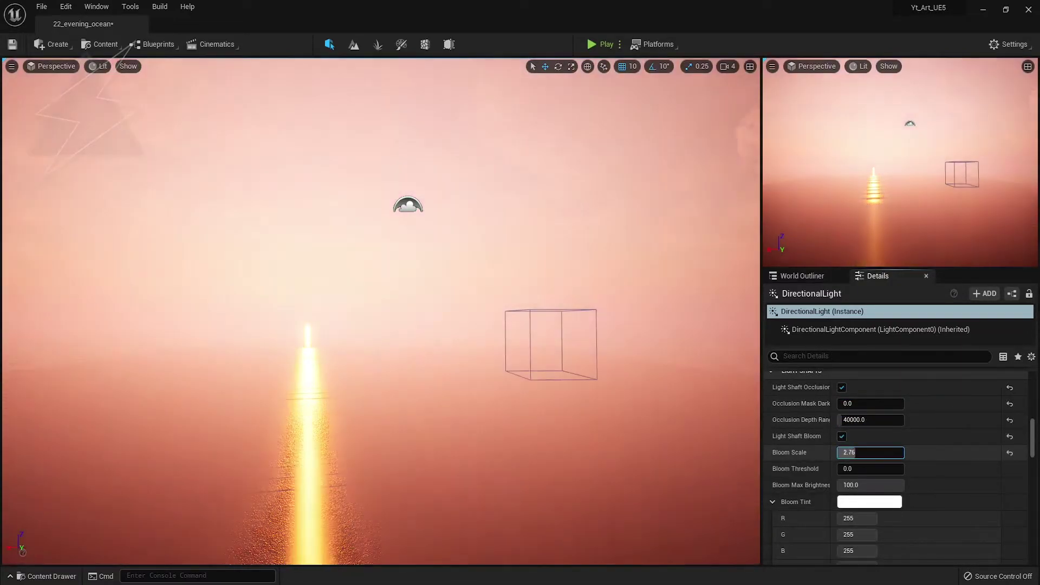
{"action": "type", "text": "0"}
{"action": "key", "text": "Tab"}
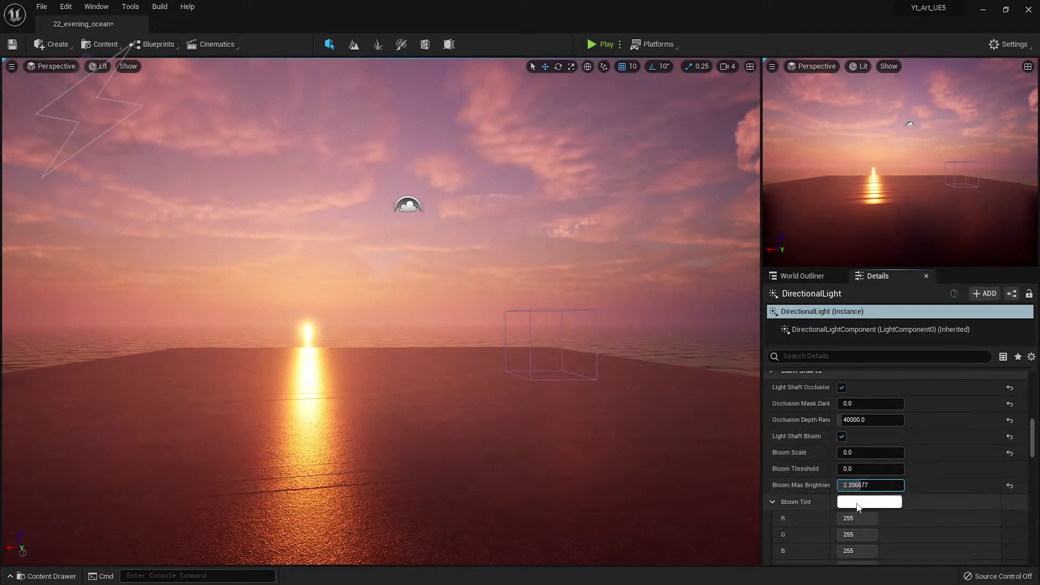
- Review the remaining light shaft settings and view the sunset in a full-screen viewport
{"action": "scroll", "coordinate": [833, 499], "scroll_direction": "down", "scroll_amount": 3}
{"action": "scroll", "coordinate": [831, 472], "scroll_direction": "down", "scroll_amount": 3}
{"action": "scroll", "coordinate": [841, 479], "scroll_direction": "down", "scroll_amount": 2}
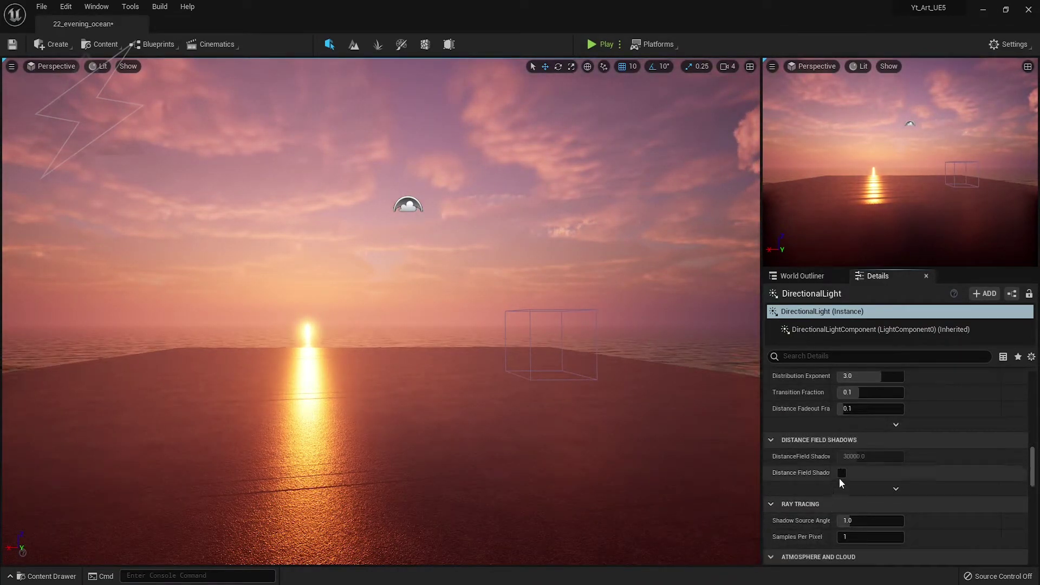
{"action": "scroll", "coordinate": [841, 484], "scroll_direction": "down", "scroll_amount": 3}
{"action": "scroll", "coordinate": [861, 482], "scroll_direction": "down", "scroll_amount": 2}
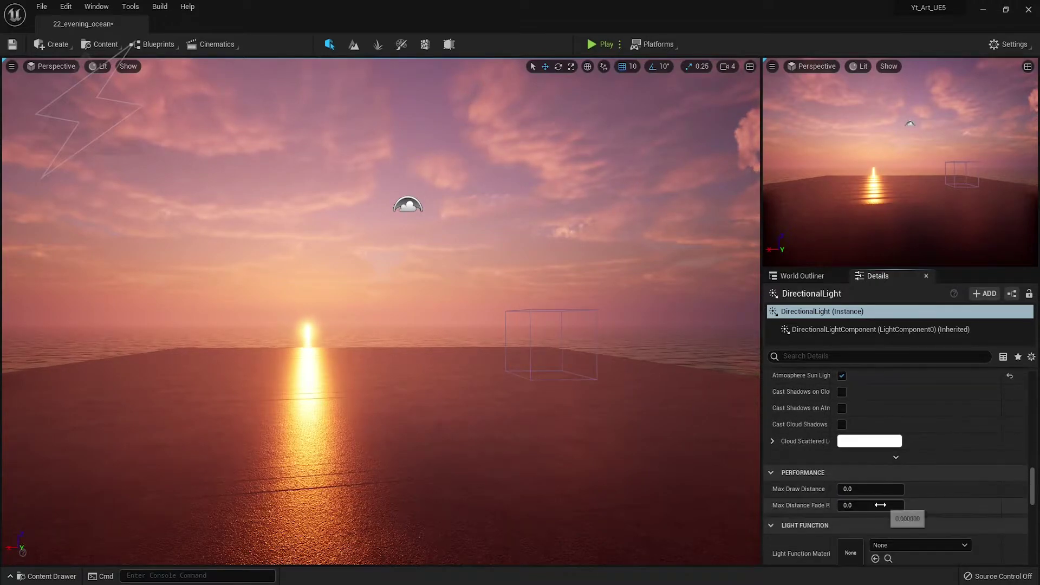
{"action": "scroll", "coordinate": [879, 505], "scroll_direction": "down", "scroll_amount": 2}
{"action": "scroll", "coordinate": [880, 505], "scroll_direction": "up", "scroll_amount": 8}
{"action": "scroll", "coordinate": [877, 501], "scroll_direction": "up", "scroll_amount": 5}
{"action": "scroll", "coordinate": [877, 501], "scroll_direction": "up", "scroll_amount": 1}
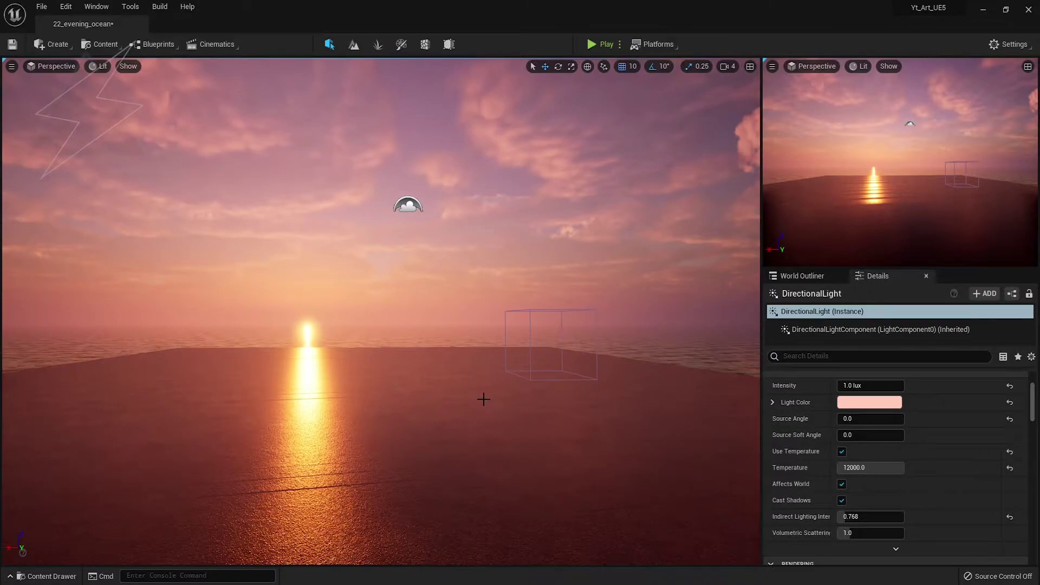
{"action": "key", "text": "F11"}
{"action": "right_click_drag", "start_coordinate": [478, 378], "coordinate": [490, 346]}
- Return from the full-screen viewport to the normal editor layout
{"action": "key", "text": "F11"}
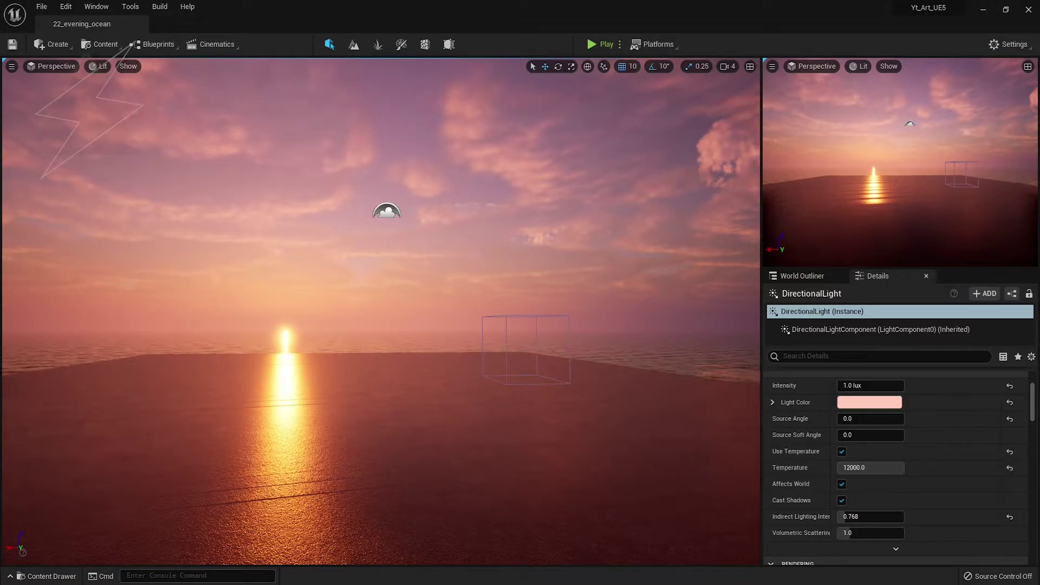
- Place SM_LightPole_A in the lot and Alt-drag a copy across to the other edge
{"action": "left_click_drag", "start_coordinate": [193, 399], "coordinate": [749, 401]}
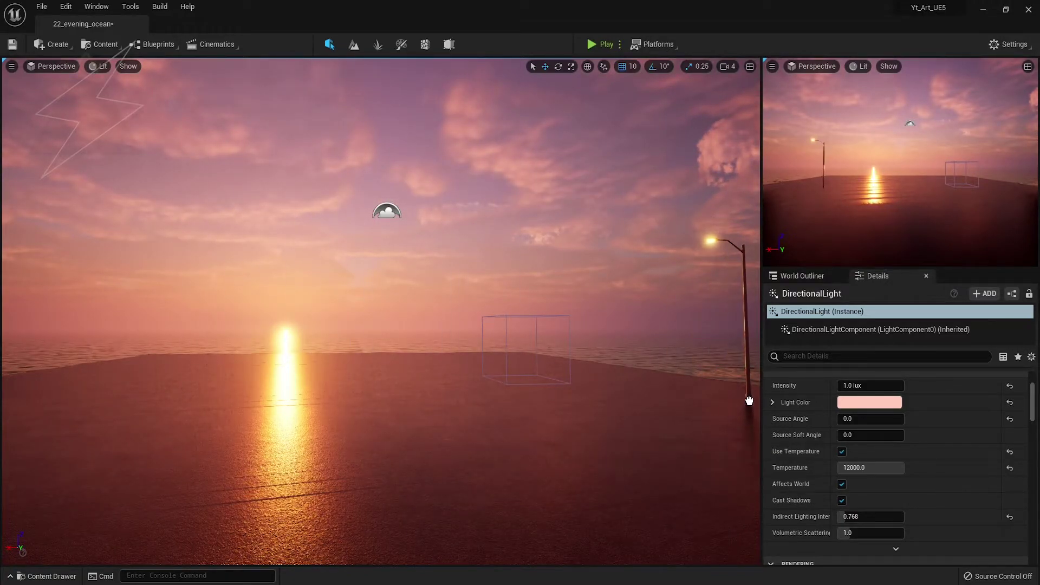
{"action": "right_click_drag", "start_coordinate": [749, 401], "coordinate": [645, 433]}
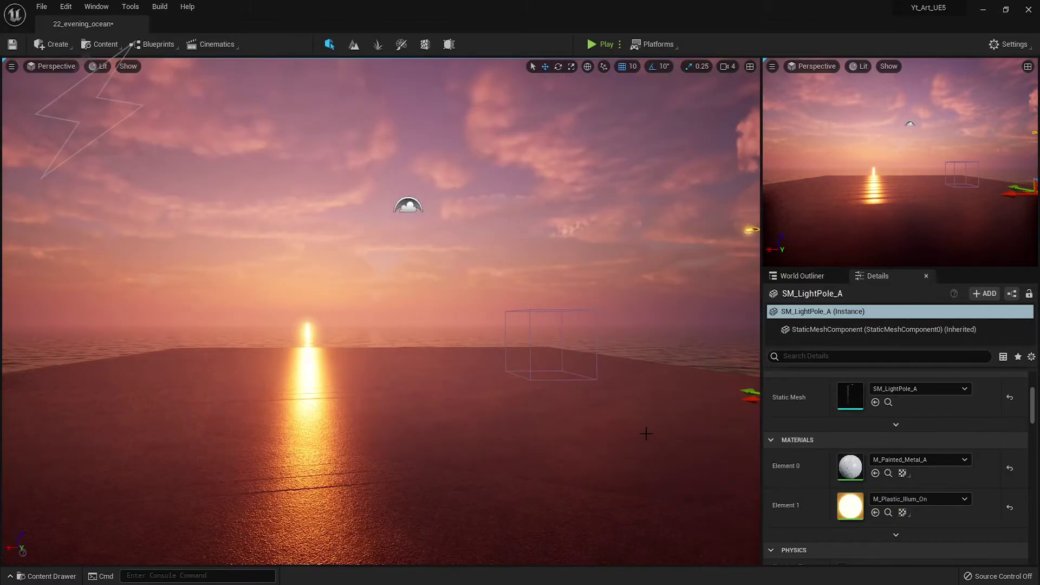
{"action": "key", "text": "F11"}
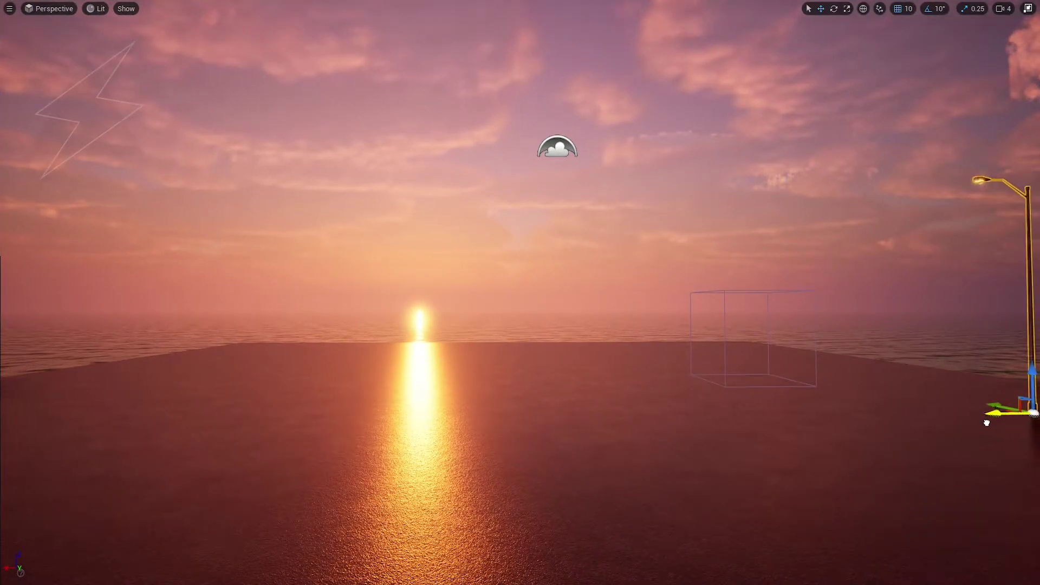
{"action": "mouse_move", "coordinate": [986, 423]}
{"action": "left_mouse_down"}
{"action": "mouse_move", "coordinate": [950, 434]}
{"action": "mouse_move", "coordinate": [784, 345]}
{"action": "mouse_move", "coordinate": [169, 314]}
{"action": "left_mouse_up"}
- Rotate the left lamp to face the lot, duplicate it along the left edge and even the spacing
{"action": "key", "text": "e"}
{"action": "left_click_drag", "start_coordinate": [227, 353], "coordinate": [179, 362]}
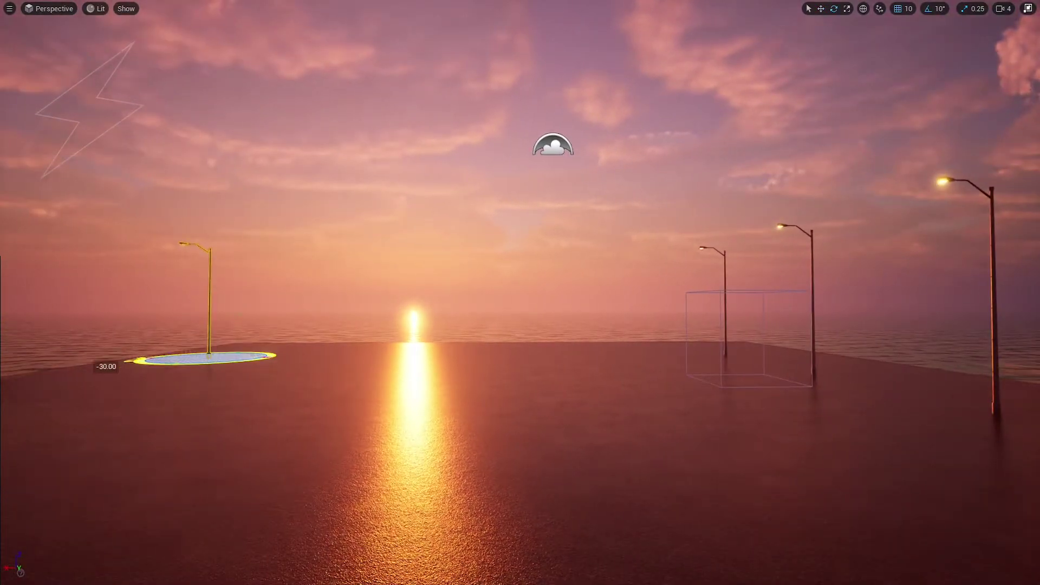
{"action": "left_click_drag", "start_coordinate": [106, 366], "coordinate": [297, 357]}
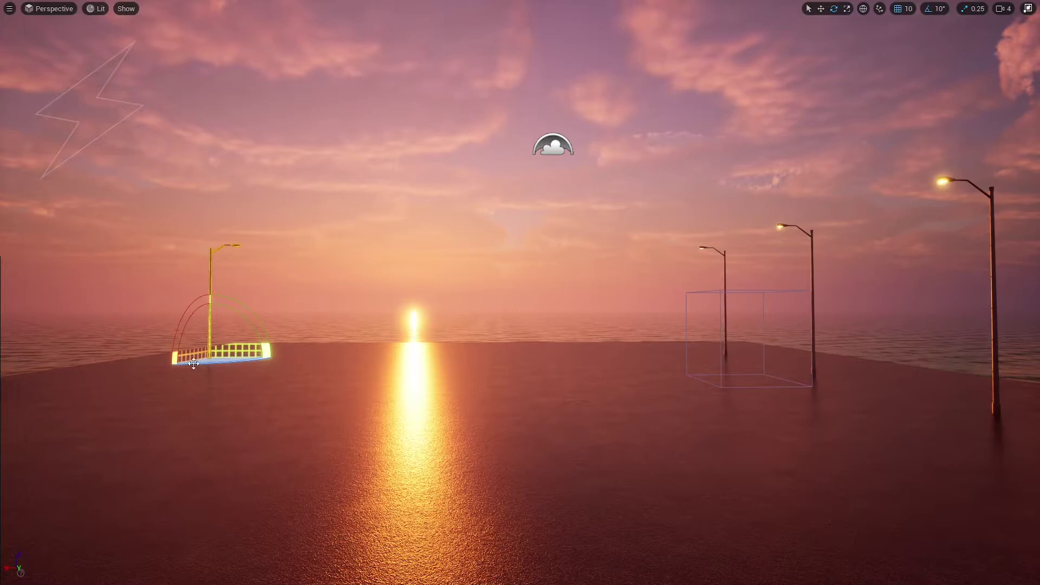
{"action": "key", "text": "w"}
{"action": "mouse_move", "coordinate": [242, 387]}
{"action": "left_mouse_down", "text": "alt"}
{"action": "mouse_move", "coordinate": [22, 416]}
{"action": "mouse_move", "coordinate": [54, 409]}
{"action": "left_mouse_up", "text": "alt"}
{"action": "left_click", "coordinate": [102, 383]}
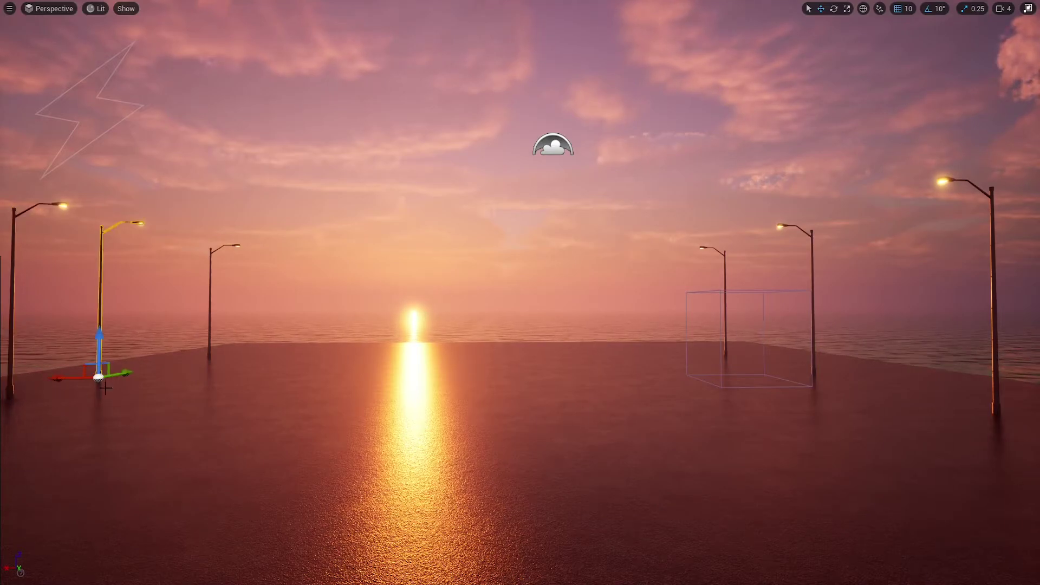
{"action": "left_click_drag", "start_coordinate": [106, 387], "coordinate": [125, 373]}
- Space out the left-row street lamps and duplicate one to make a fourth left lamp
{"action": "left_click", "coordinate": [218, 359]}
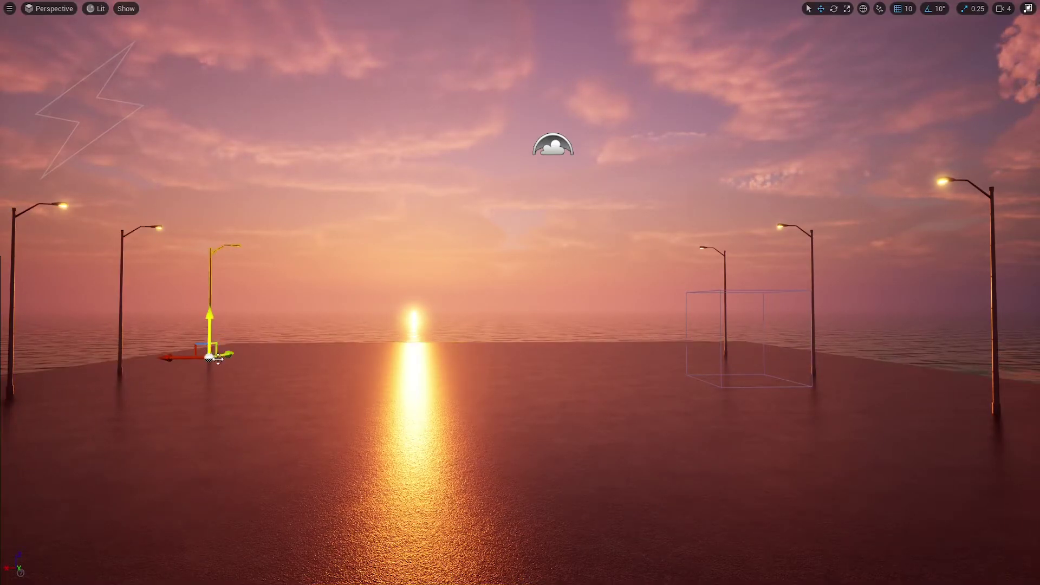
{"action": "left_click_drag", "start_coordinate": [218, 359], "coordinate": [237, 357]}
{"action": "left_click", "coordinate": [124, 368]}
{"action": "mouse_move", "coordinate": [137, 359]}
{"action": "left_mouse_down"}
{"action": "mouse_move", "coordinate": [502, 359]}
{"action": "mouse_move", "coordinate": [210, 333]}
{"action": "mouse_move", "coordinate": [225, 334]}
{"action": "left_mouse_up"}
{"action": "left_click", "coordinate": [229, 347]}
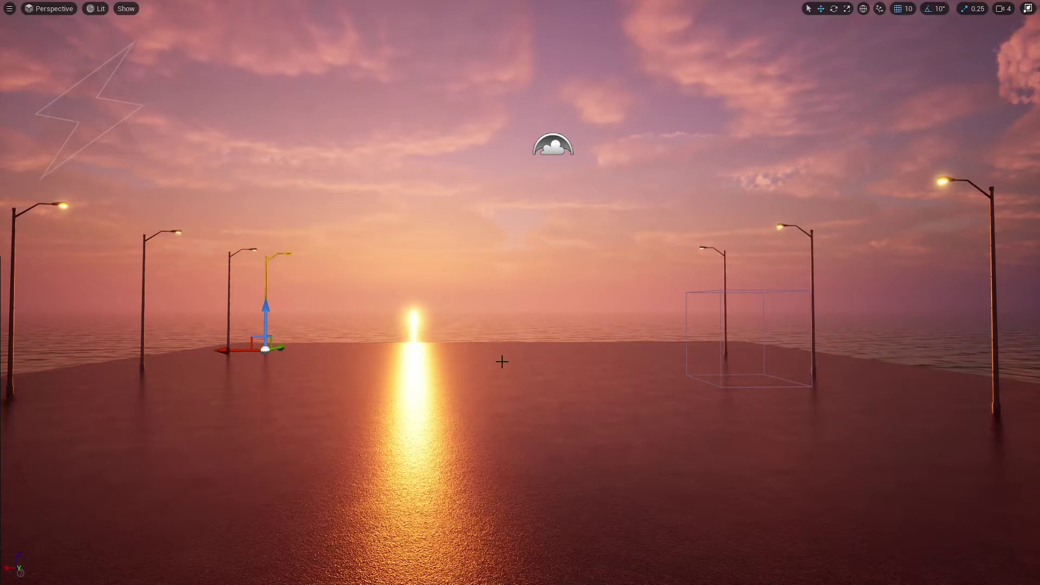
{"action": "left_click", "coordinate": [726, 336]}
- Add a fourth right-row lamp, shift the right row into line, then exit fullscreen with F11
{"action": "left_click", "coordinate": [725, 303]}
{"action": "left_click_drag", "start_coordinate": [704, 353], "coordinate": [651, 385], "text": "alt"}
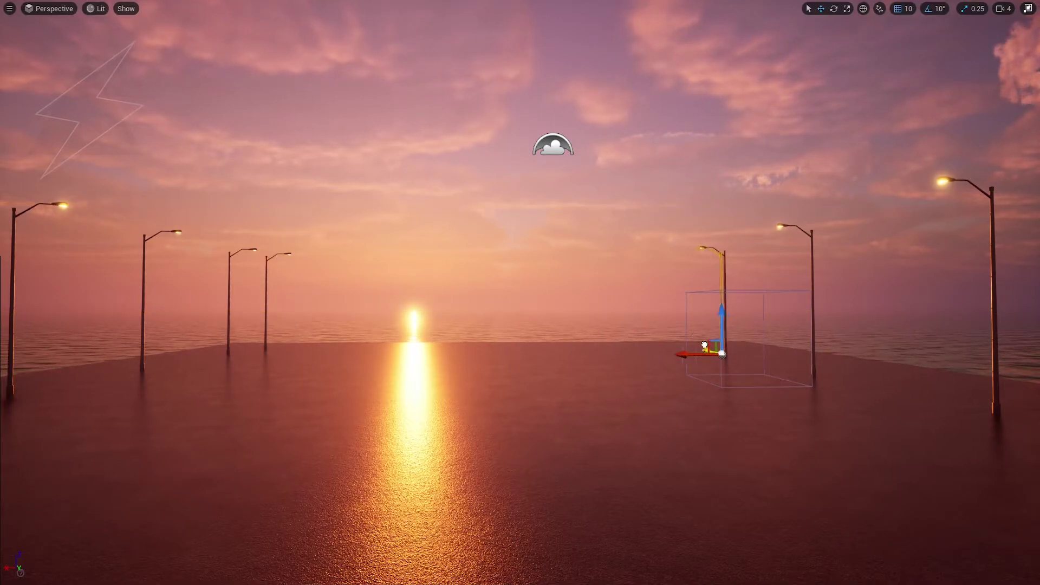
{"action": "key", "text": "Escape"}
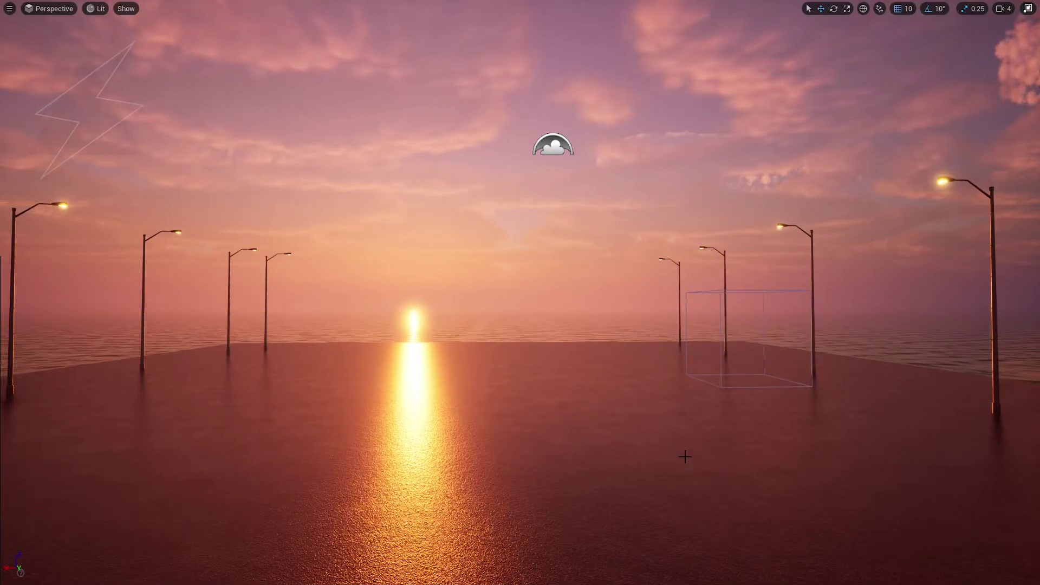
{"action": "left_click", "coordinate": [992, 281]}
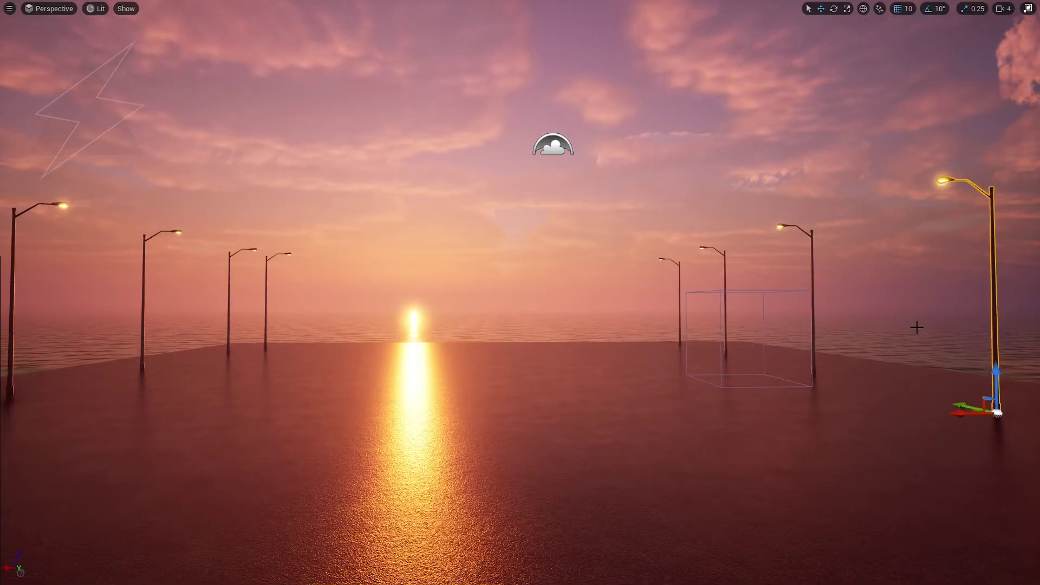
{"action": "left_click", "coordinate": [814, 278], "text": "ctrl"}
{"action": "left_click", "coordinate": [720, 266], "text": "ctrl"}
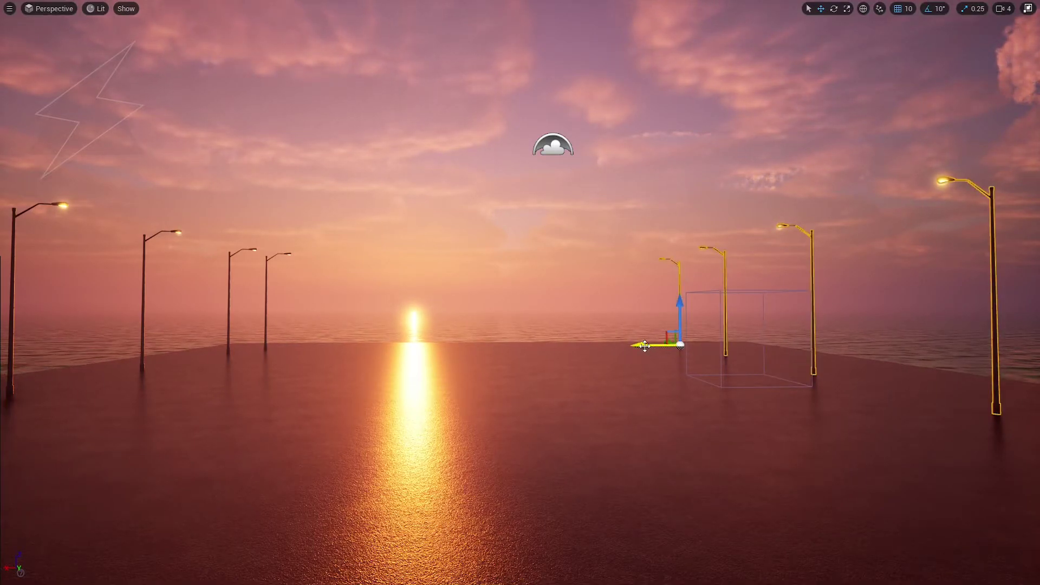
{"action": "mouse_move", "coordinate": [672, 346]}
{"action": "left_mouse_down"}
{"action": "mouse_move", "coordinate": [666, 332]}
{"action": "mouse_move", "coordinate": [678, 333]}
{"action": "left_mouse_up"}
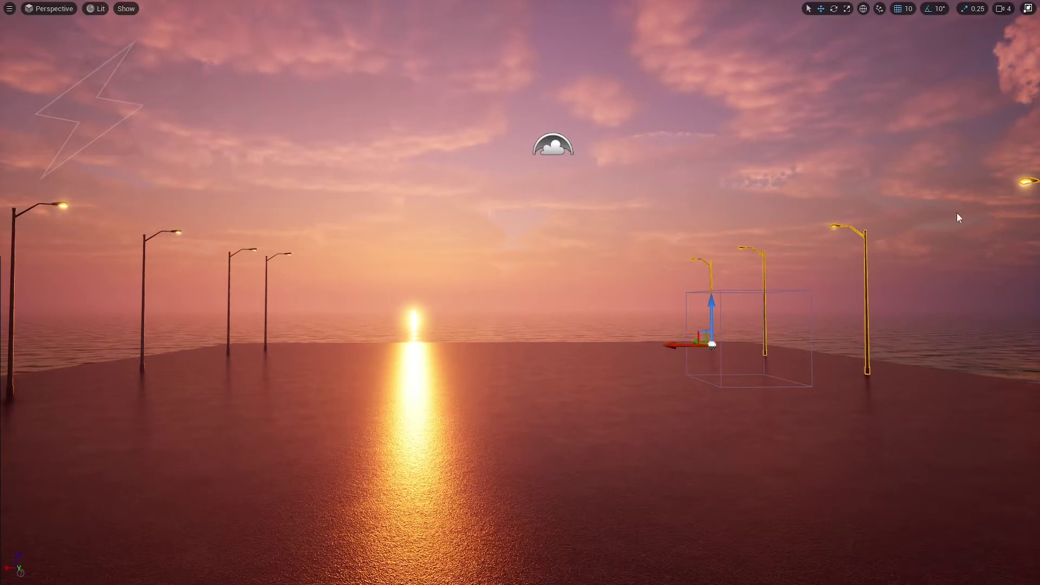
{"action": "left_click", "coordinate": [1023, 182]}
{"action": "left_click_drag", "start_coordinate": [1033, 403], "coordinate": [1019, 401]}
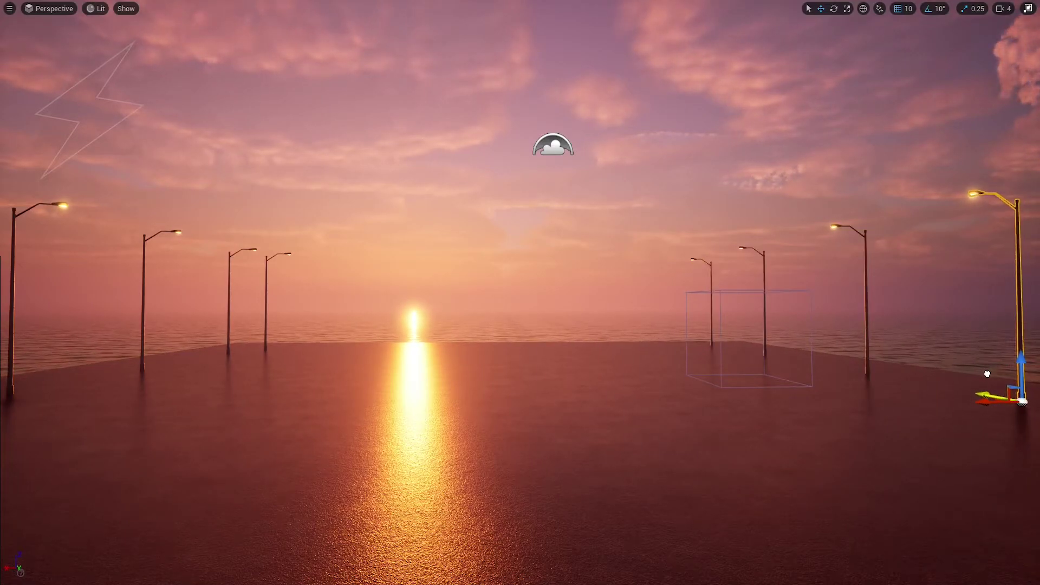
{"action": "left_click", "coordinate": [772, 453]}
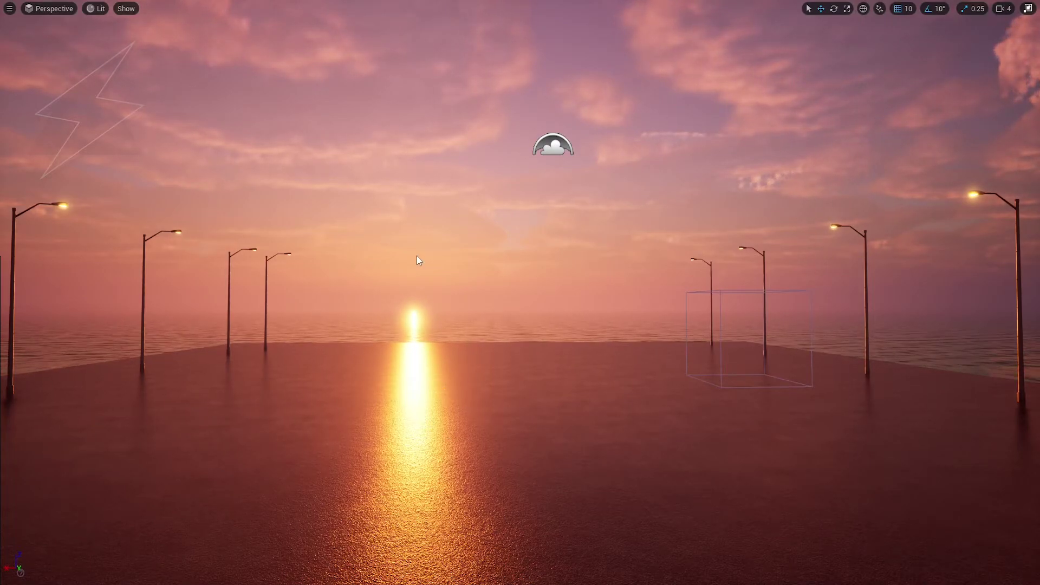
{"action": "right_click_drag", "start_coordinate": [601, 223], "coordinate": [704, 224]}
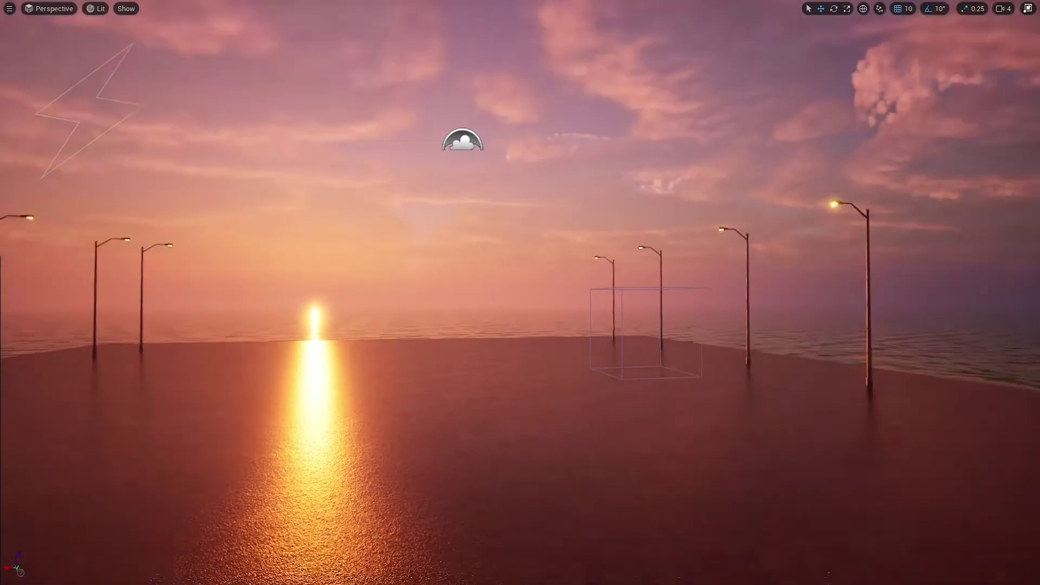
{"action": "key", "text": "F11"}
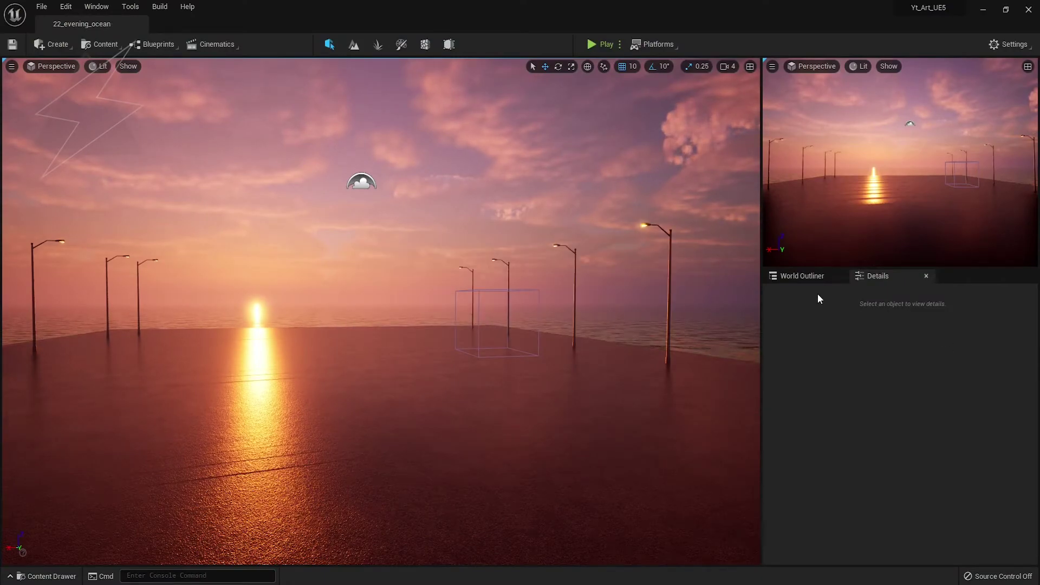
- Select the DirectionalLight and try a more orange Light Color, then revert it
{"action": "left_click", "coordinate": [804, 276]}
{"action": "left_click", "coordinate": [816, 339]}
{"action": "left_click", "coordinate": [868, 277]}
{"action": "scroll", "coordinate": [866, 458], "scroll_direction": "up", "scroll_amount": 3}
{"action": "scroll", "coordinate": [867, 458], "scroll_direction": "down", "scroll_amount": 2}
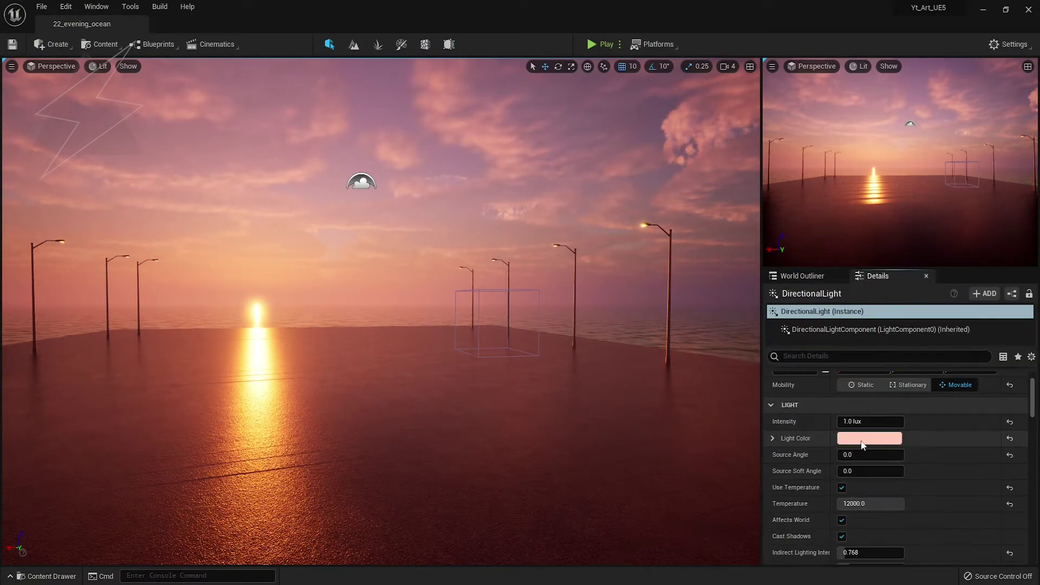
{"action": "left_click", "coordinate": [869, 438]}
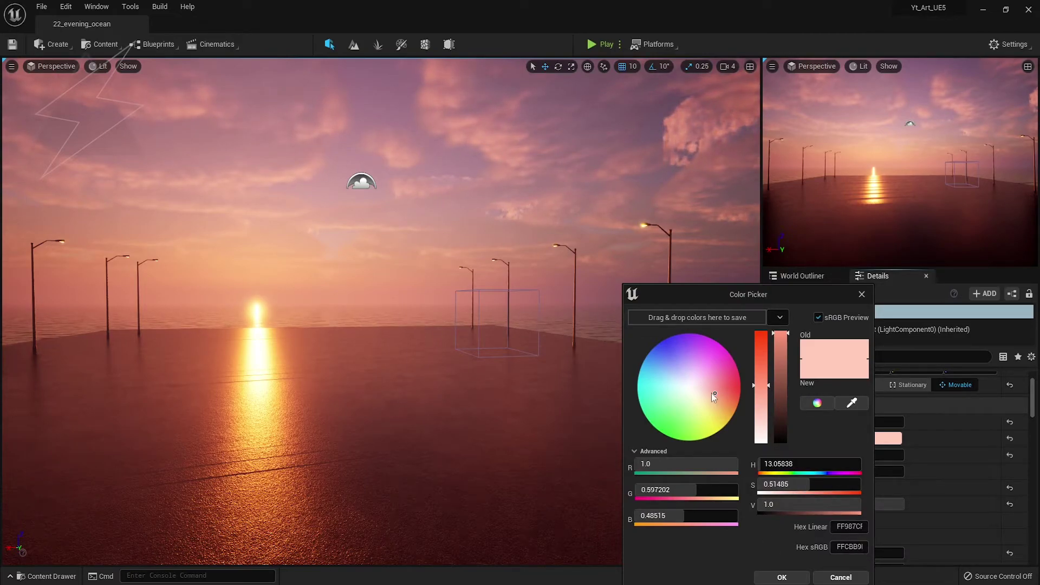
{"action": "mouse_move", "coordinate": [712, 394]}
{"action": "left_mouse_down"}
{"action": "mouse_move", "coordinate": [663, 365]}
{"action": "mouse_move", "coordinate": [720, 388]}
{"action": "left_mouse_up"}
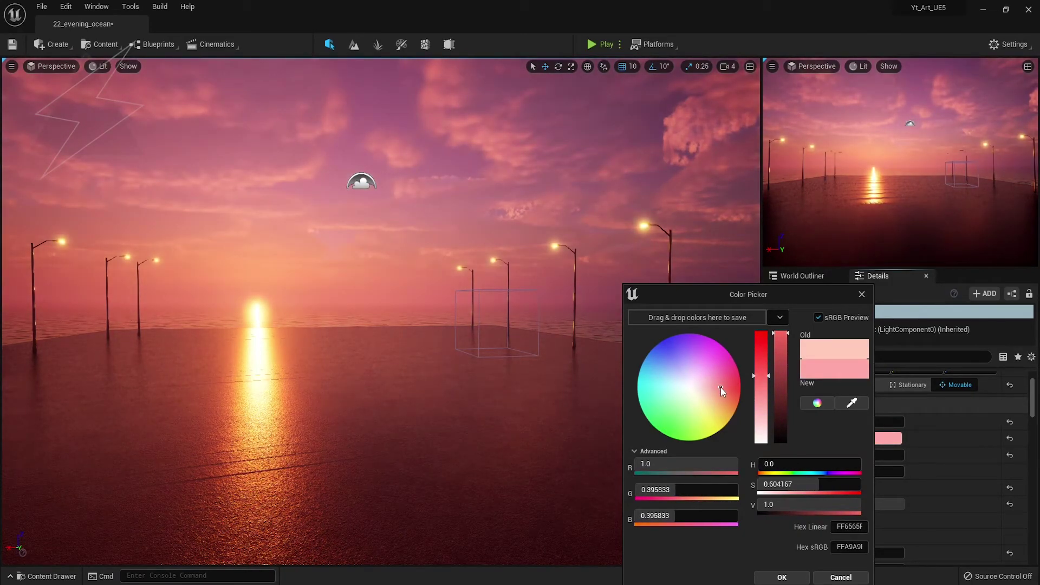
{"action": "left_click", "coordinate": [825, 353]}
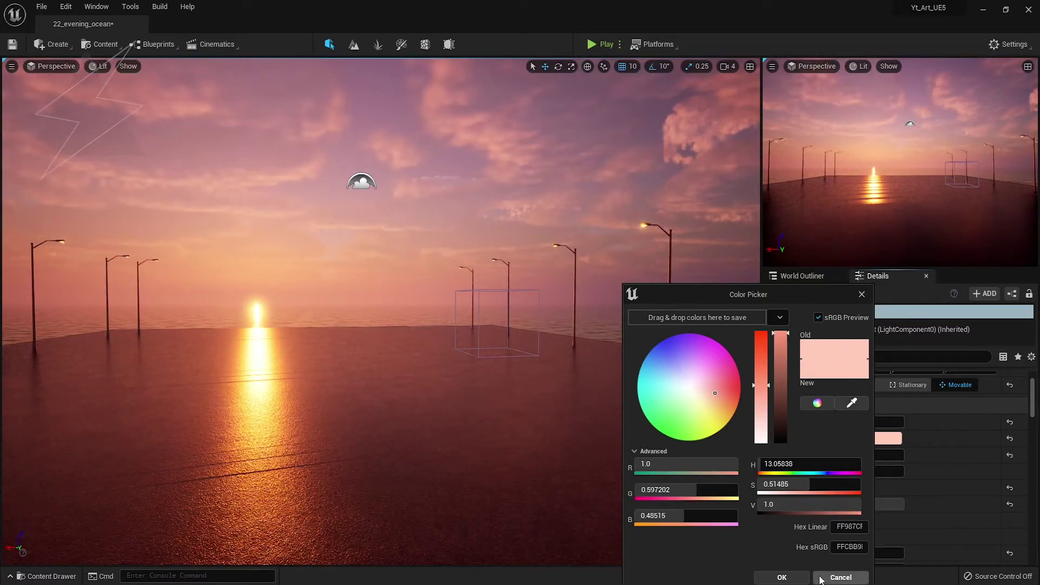
{"action": "left_click", "coordinate": [840, 577]}
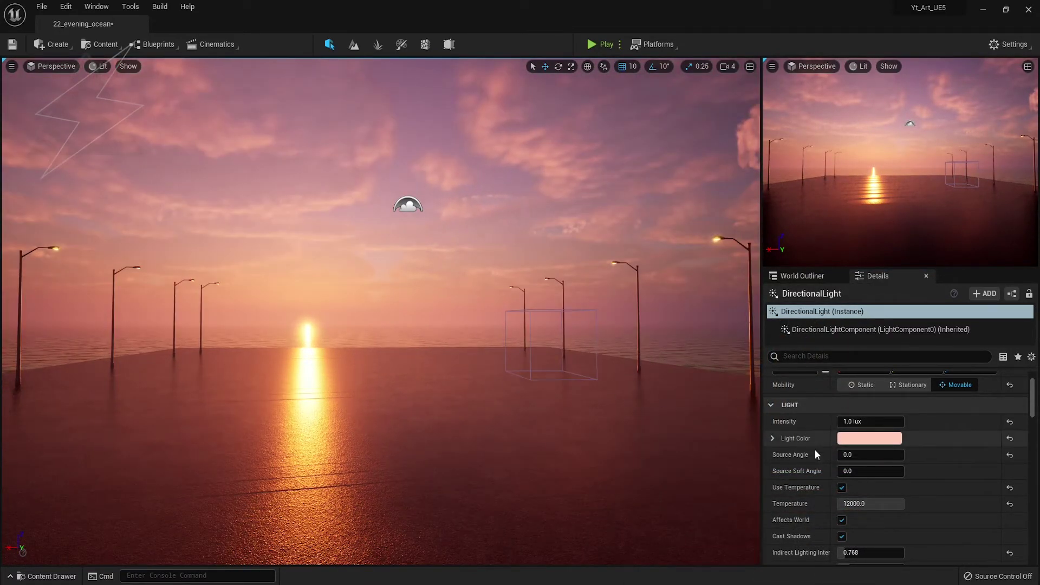
- Set the sun's Light Color to a pale peach, hue about 12 and saturation 0.49
{"action": "left_click", "coordinate": [869, 438]}
{"action": "left_click_drag", "start_coordinate": [698, 389], "coordinate": [696, 382]}
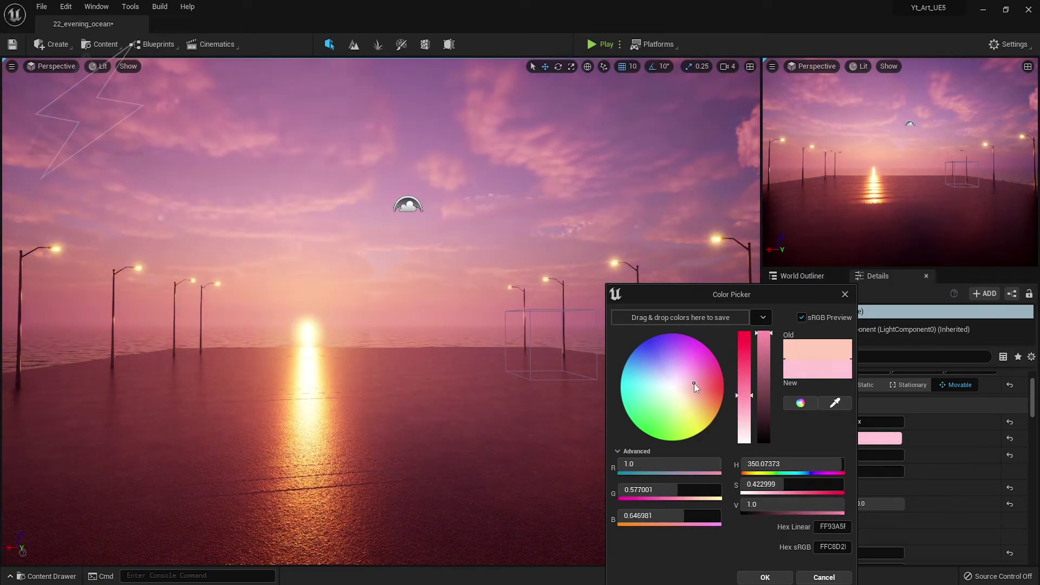
{"action": "left_click_drag", "start_coordinate": [693, 382], "coordinate": [697, 392]}
{"action": "left_click", "coordinate": [764, 577]}
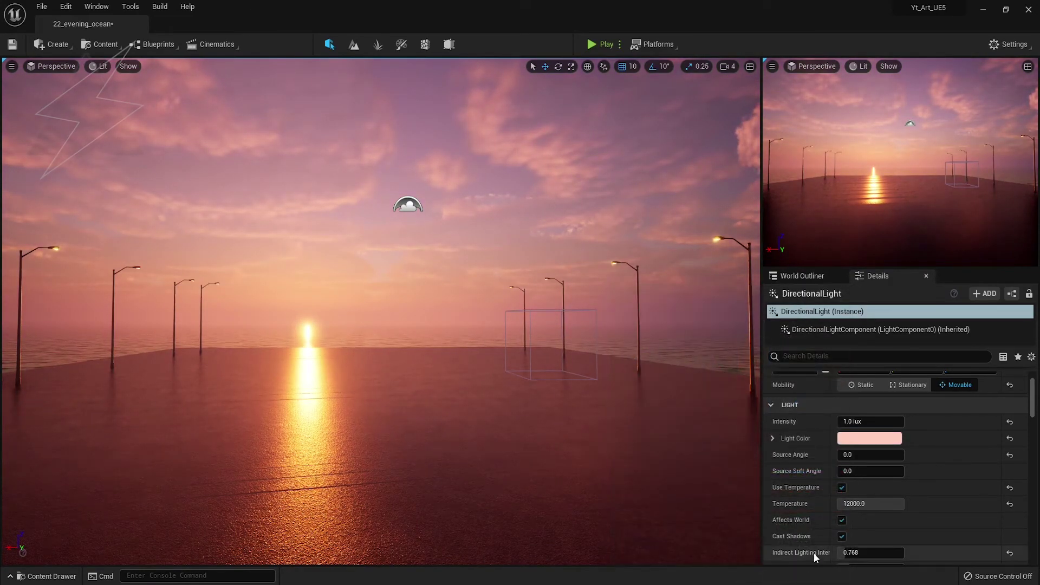